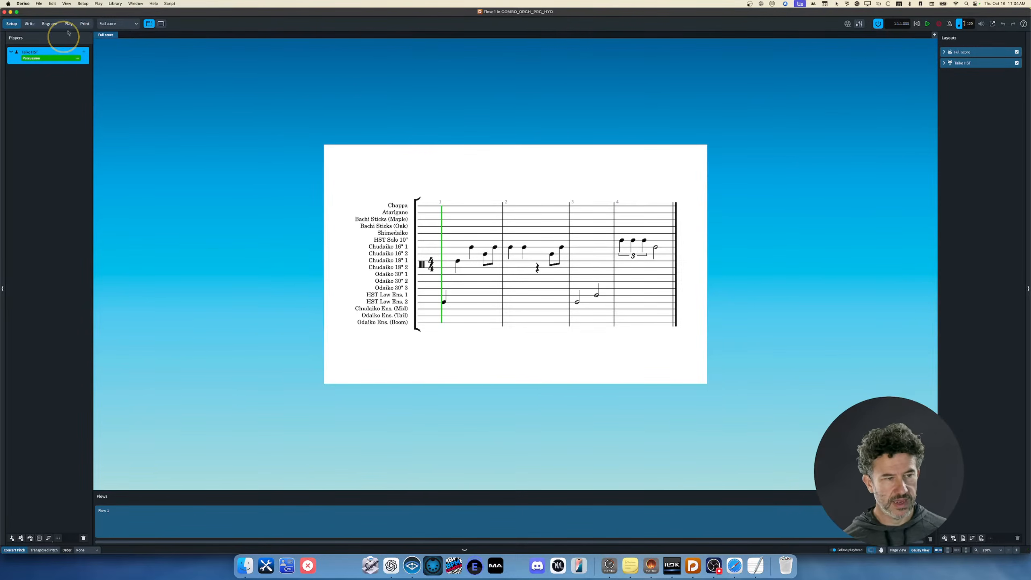
Look over the instruments in the Taiko HST family in the instrument families editor, and close it without changes.
{"action": "left_click", "coordinate": [114, 4]}
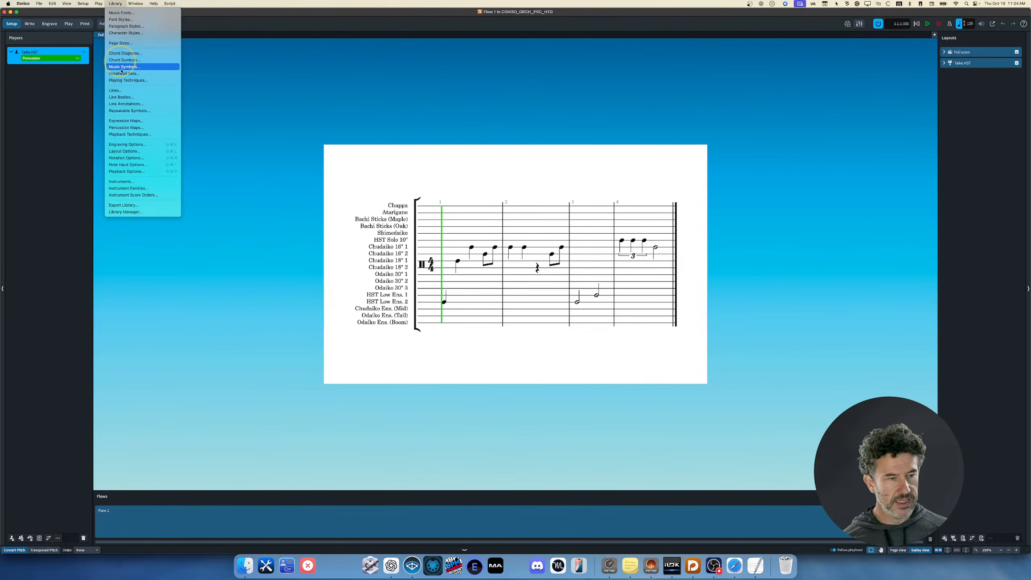
{"action": "left_click", "coordinate": [118, 188]}
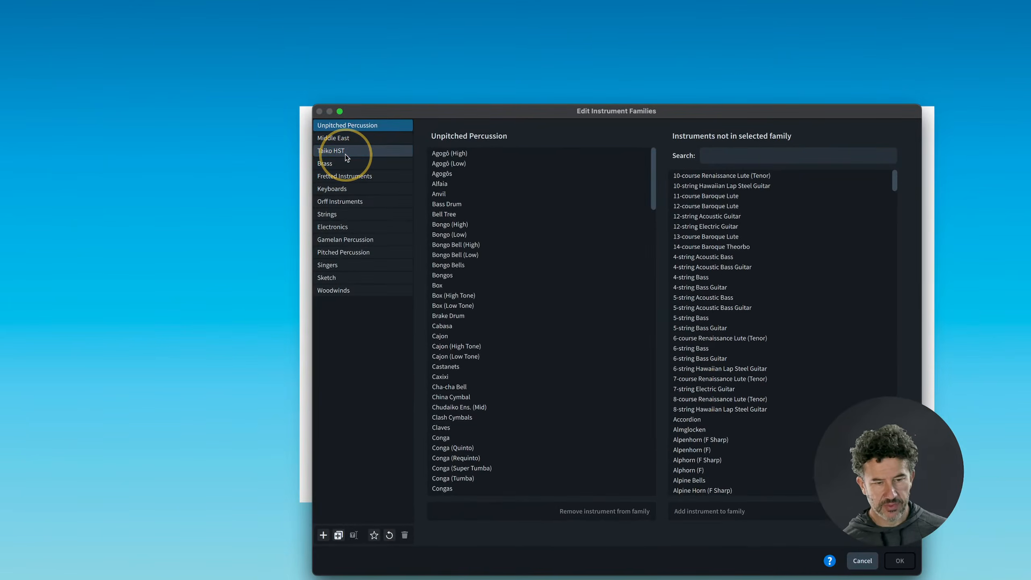
{"action": "left_click", "coordinate": [352, 173]}
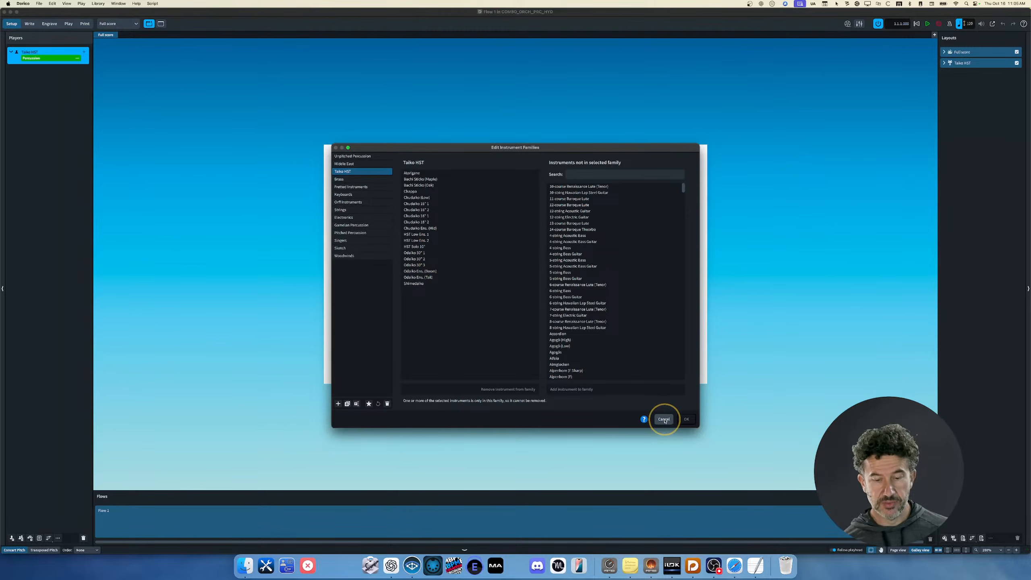
{"action": "left_click", "coordinate": [664, 419]}
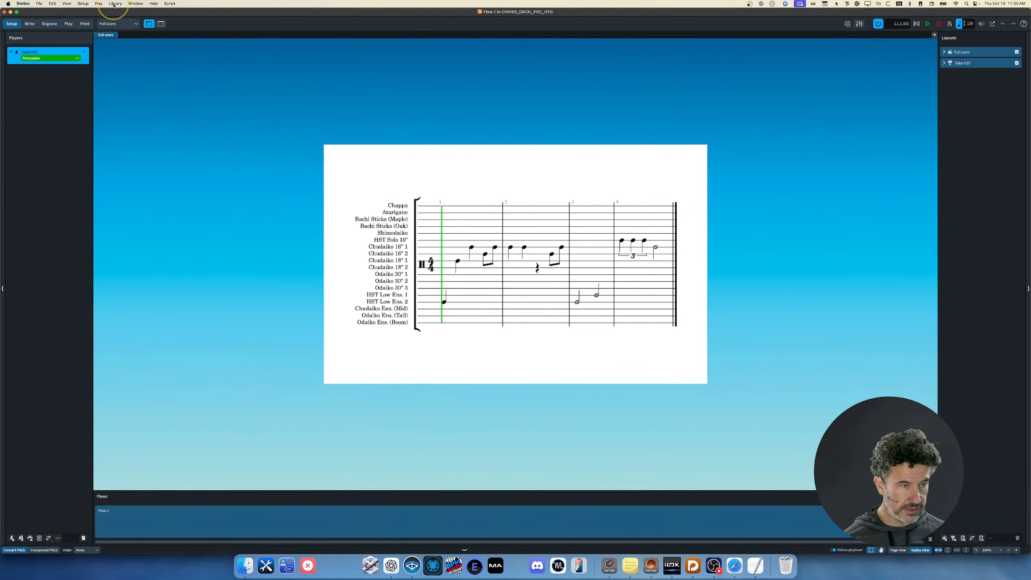
View the percussion playing techniques of the Odaiko 30" 1 instrument in the instrument editor, and close without changes.
{"action": "left_click", "coordinate": [115, 3]}
{"action": "left_click", "coordinate": [126, 181]}
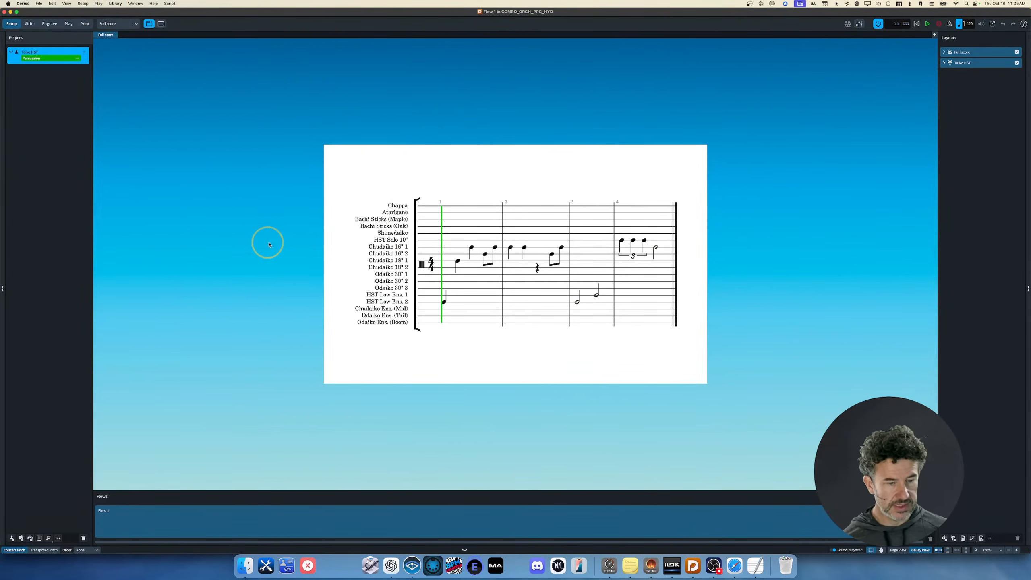
{"action": "left_click", "coordinate": [182, 223]}
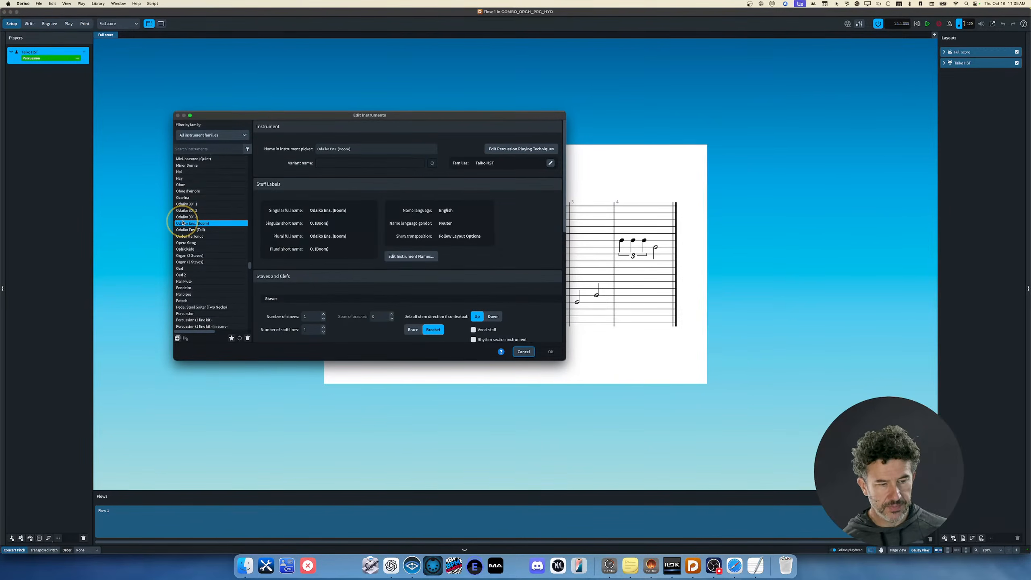
{"action": "left_click", "coordinate": [186, 204]}
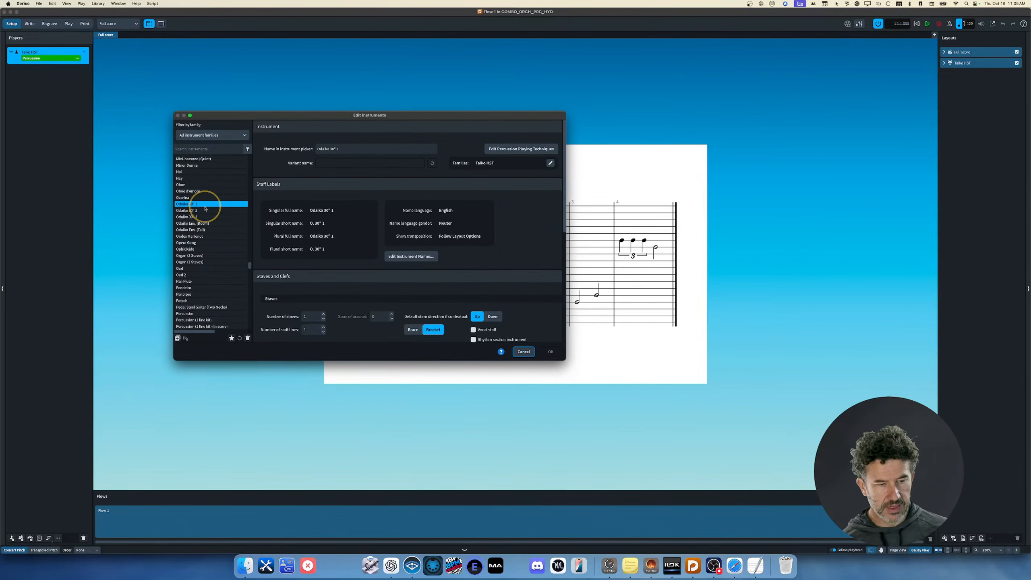
{"action": "left_click", "coordinate": [517, 147]}
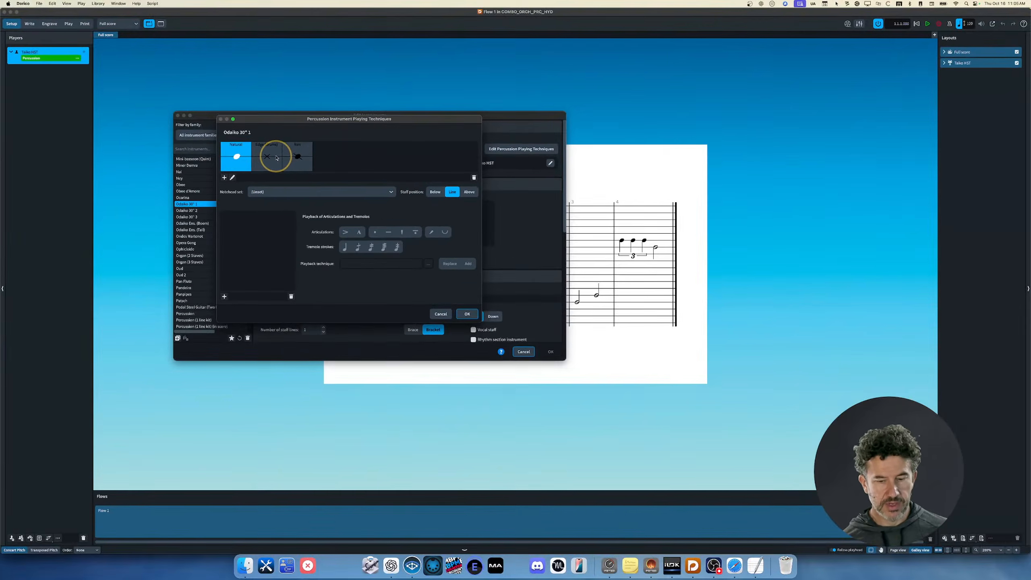
{"action": "left_click", "coordinate": [690, 481]}
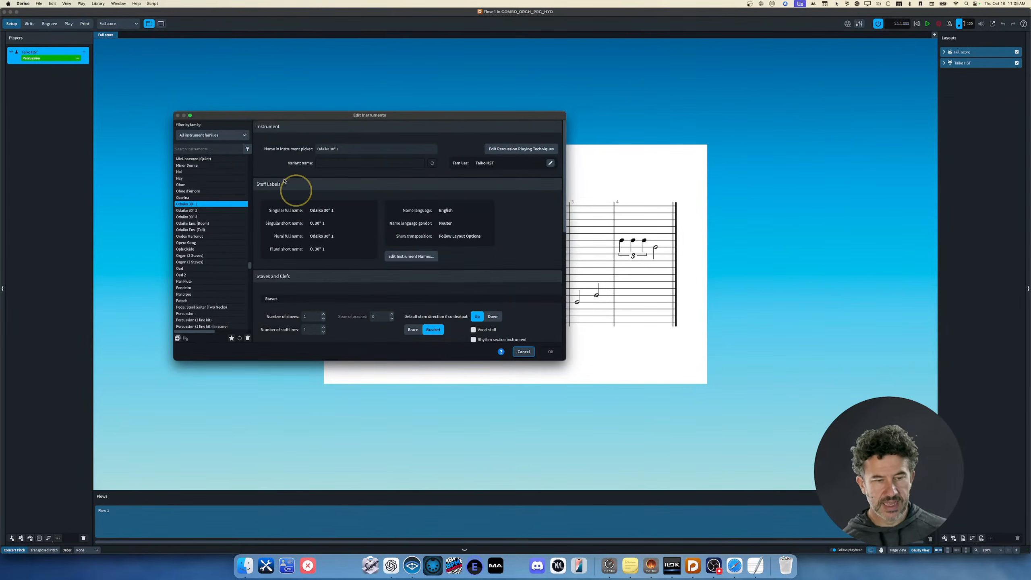
{"action": "left_click", "coordinate": [523, 350]}
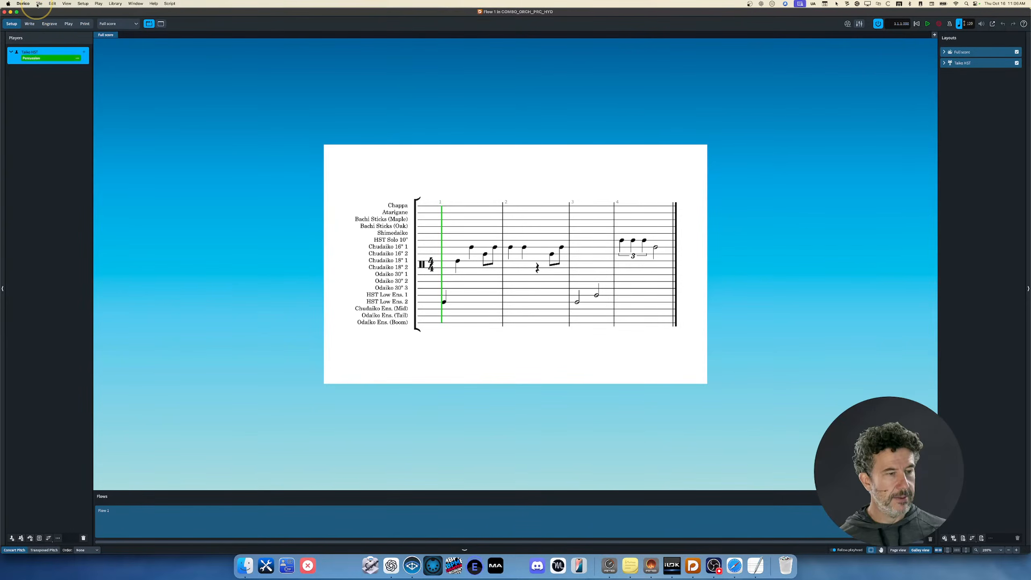
Reopen the instrument editor and filter its list to the Taiko HST family.
{"action": "left_click", "coordinate": [120, 4]}
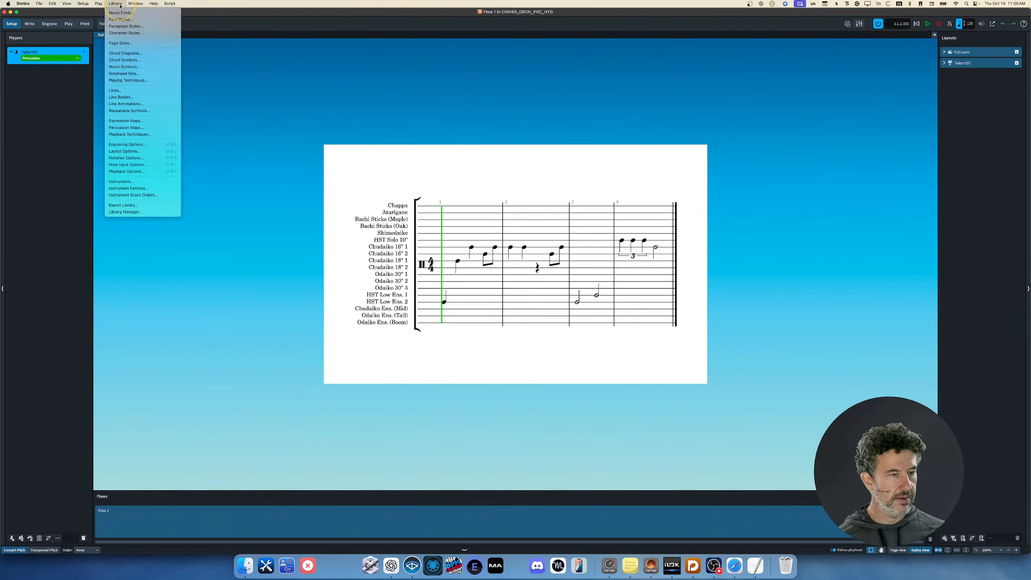
{"action": "left_click", "coordinate": [41, 143]}
{"action": "left_click", "coordinate": [100, 4]}
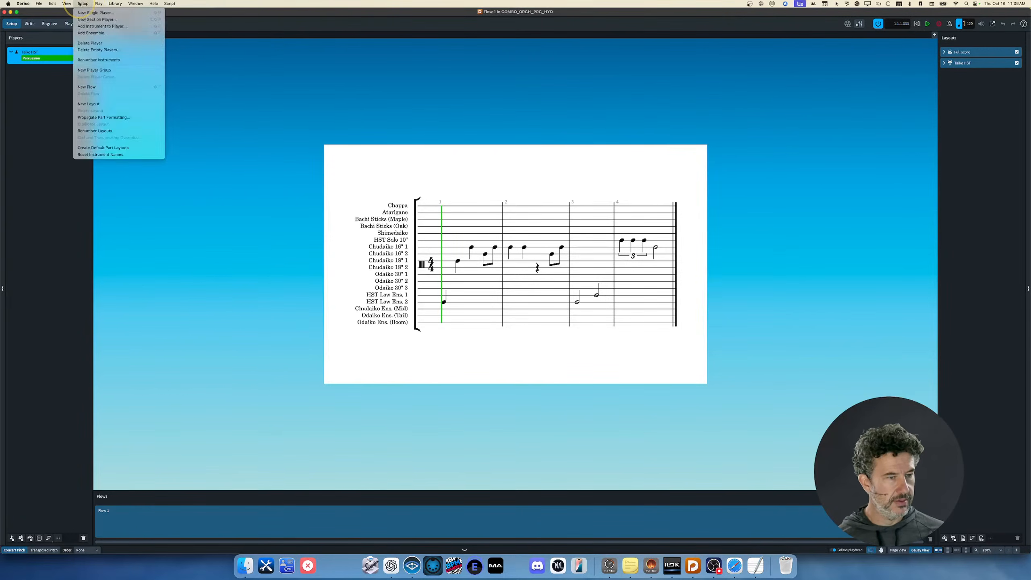
{"action": "left_click", "coordinate": [115, 3]}
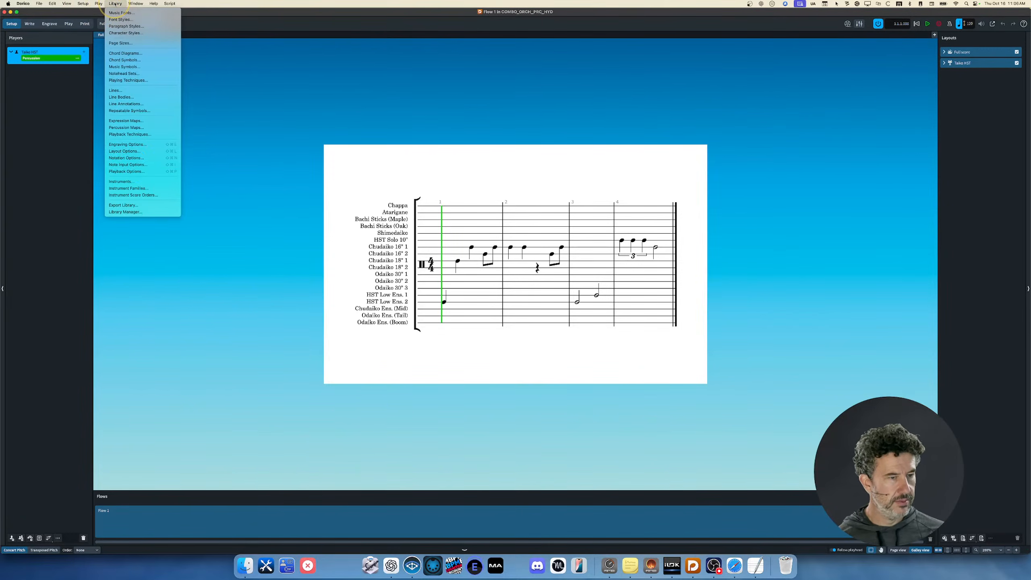
{"action": "left_click", "coordinate": [133, 182]}
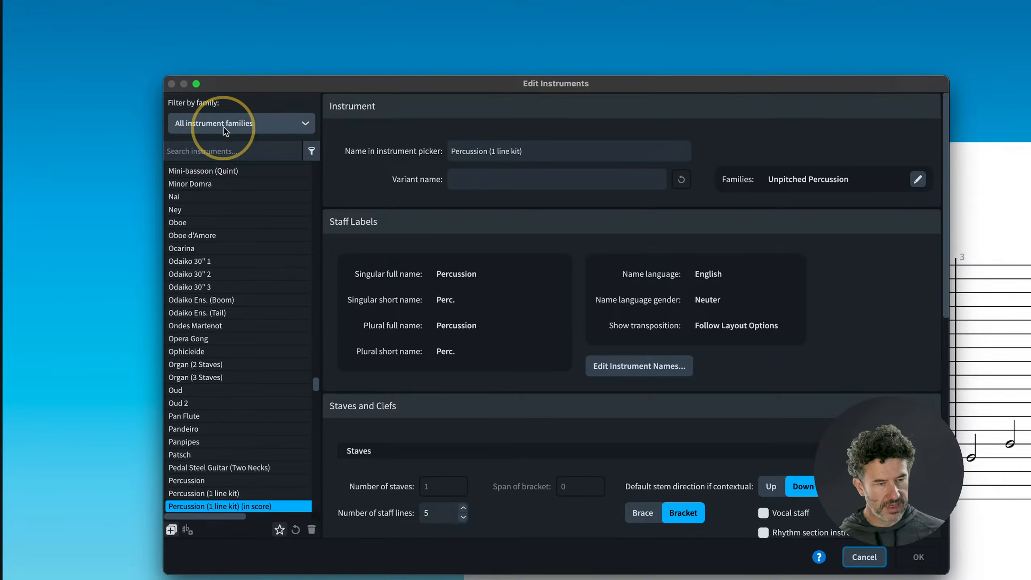
{"action": "left_click", "coordinate": [224, 128]}
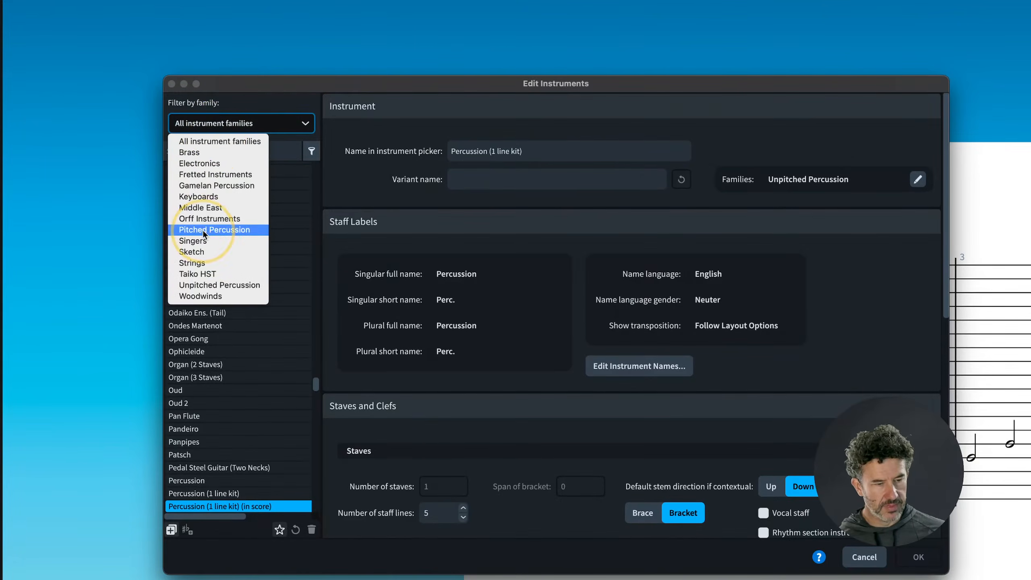
{"action": "left_click", "coordinate": [198, 272]}
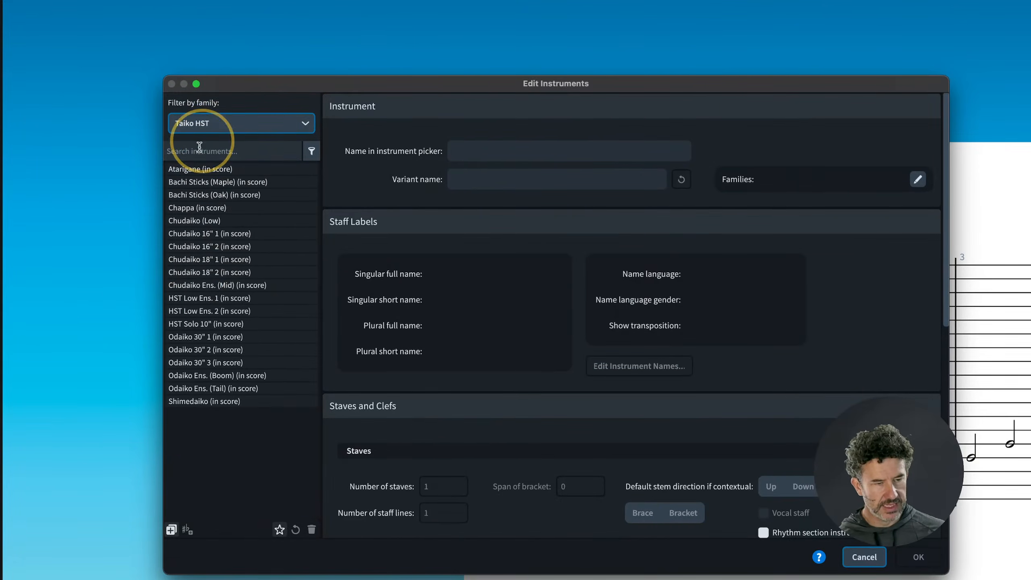
Examine the definitions of the Taiko HST instruments one by one, from Atarigane down to Shimedaiko.
{"action": "left_click", "coordinate": [211, 167]}
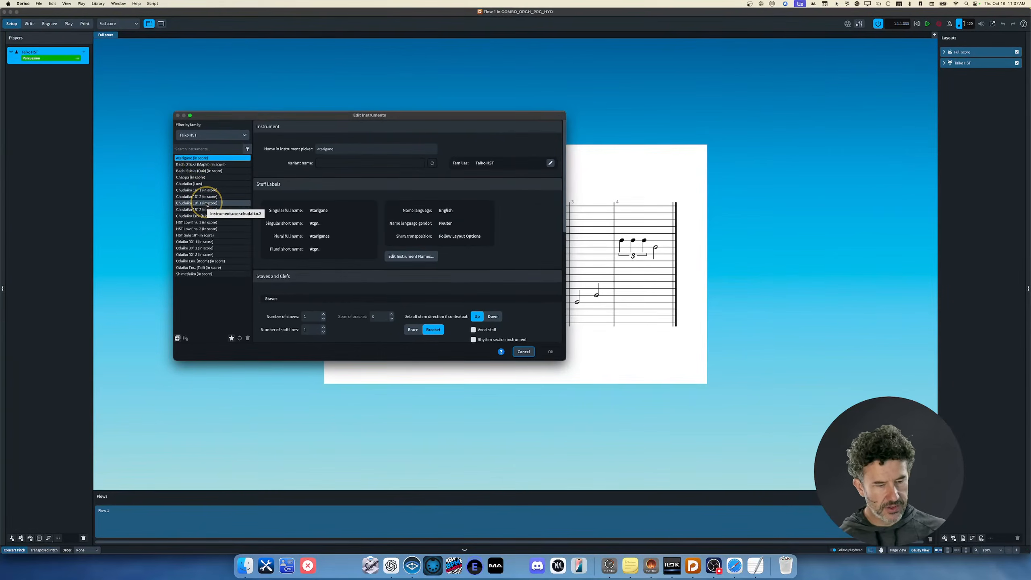
{"action": "key", "text": "Down"}
{"action": "key", "text": "Down"}
{"action": "key", "text": "Down"}
{"action": "key", "text": "Down"}
{"action": "key", "text": "Down"}
{"action": "key", "text": "Down"}
{"action": "key", "text": "Down"}
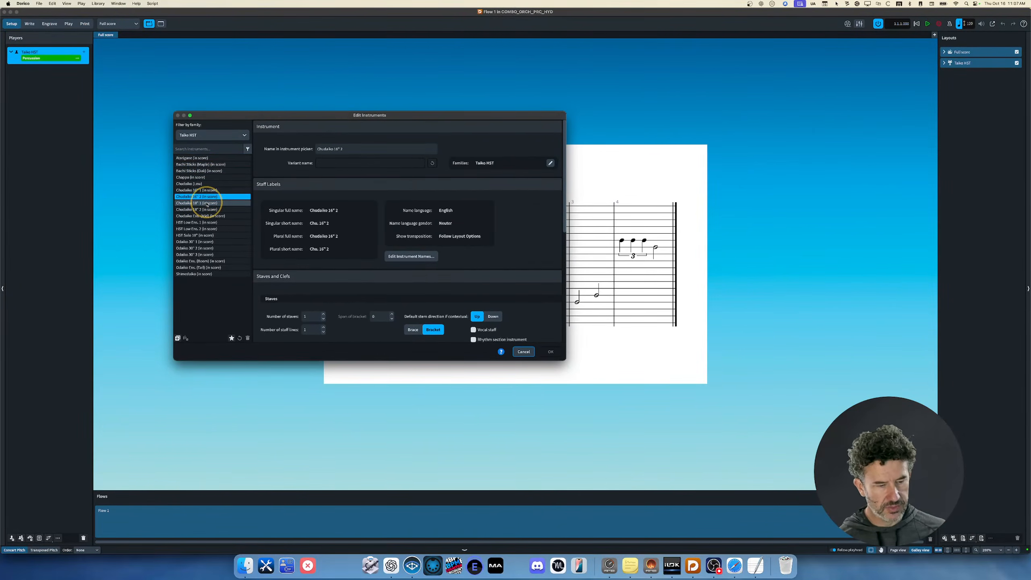
{"action": "key", "text": "Down"}
{"action": "key", "text": "Down"}
{"action": "key", "text": "Down"}
{"action": "key", "text": "Down"}
{"action": "key", "text": "Down"}
{"action": "key", "text": "Down"}
{"action": "key", "text": "Down"}
{"action": "key", "text": "Down"}
{"action": "key", "text": "Down"}
{"action": "key", "text": "Down"}
{"action": "key", "text": "Down"}
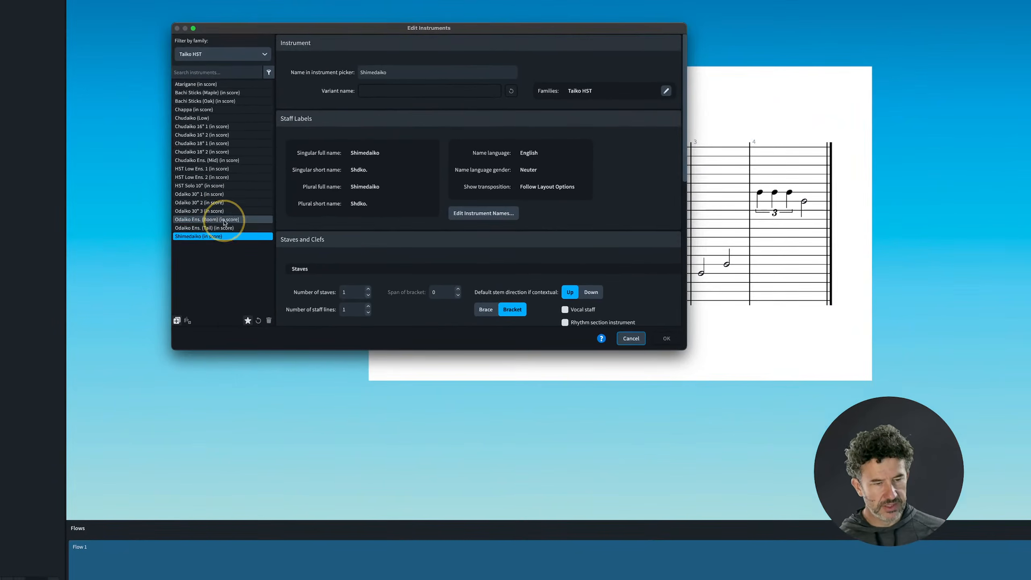
Review the Taiko HST instruments back up from Odaiko Ens. (Tail) to Atarigane, and close the instrument editor without changes.
{"action": "left_click", "coordinate": [208, 186]}
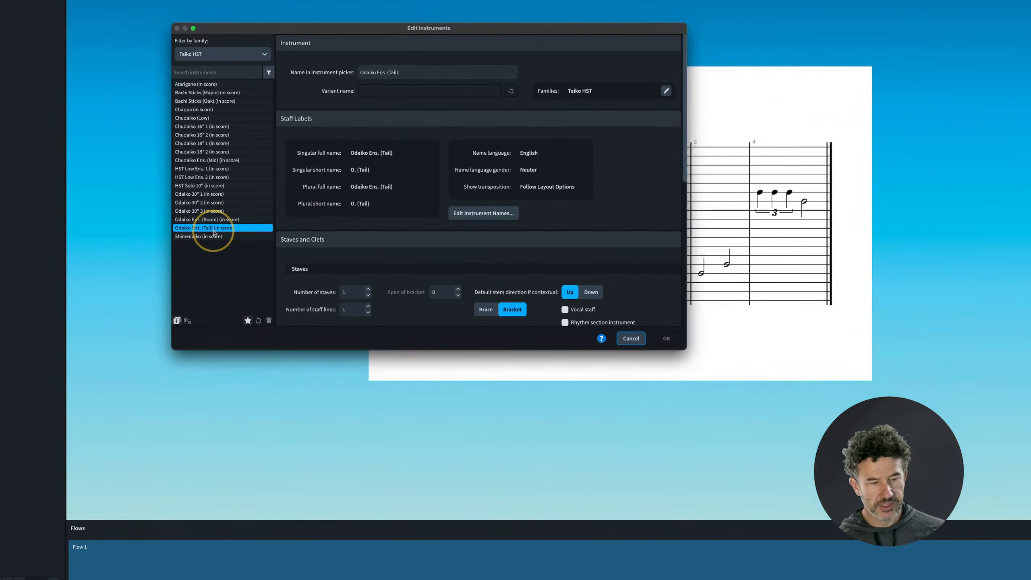
{"action": "key", "text": "Down"}
{"action": "left_click", "coordinate": [213, 229]}
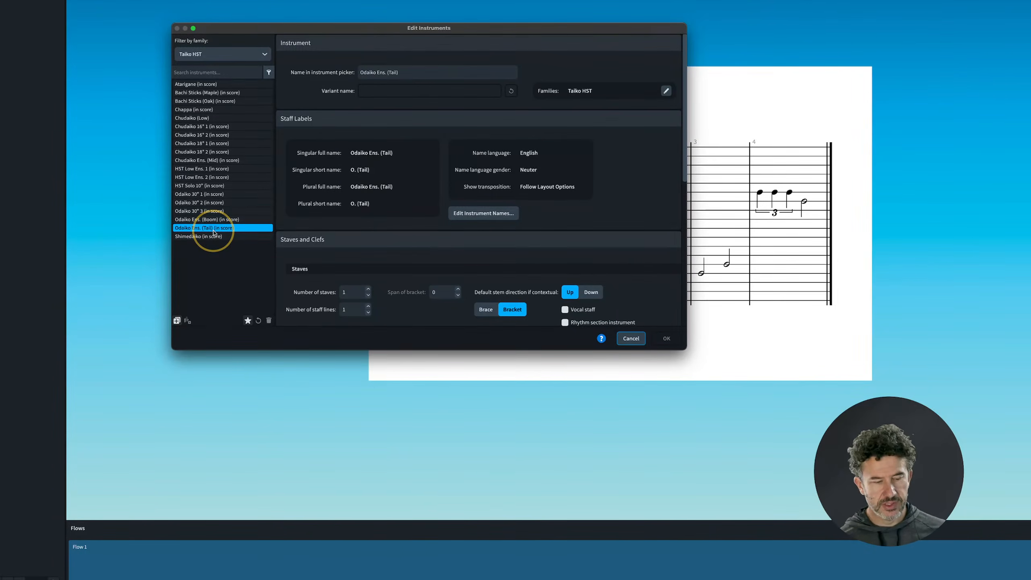
{"action": "key", "text": "Up"}
{"action": "key", "text": "Up"}
{"action": "key", "text": "Up"}
{"action": "key", "text": "Up"}
{"action": "key", "text": "Up"}
{"action": "key", "text": "Up"}
{"action": "key", "text": "Up"}
{"action": "key", "text": "Up"}
{"action": "key", "text": "Up"}
{"action": "key", "text": "Up"}
{"action": "key", "text": "Up"}
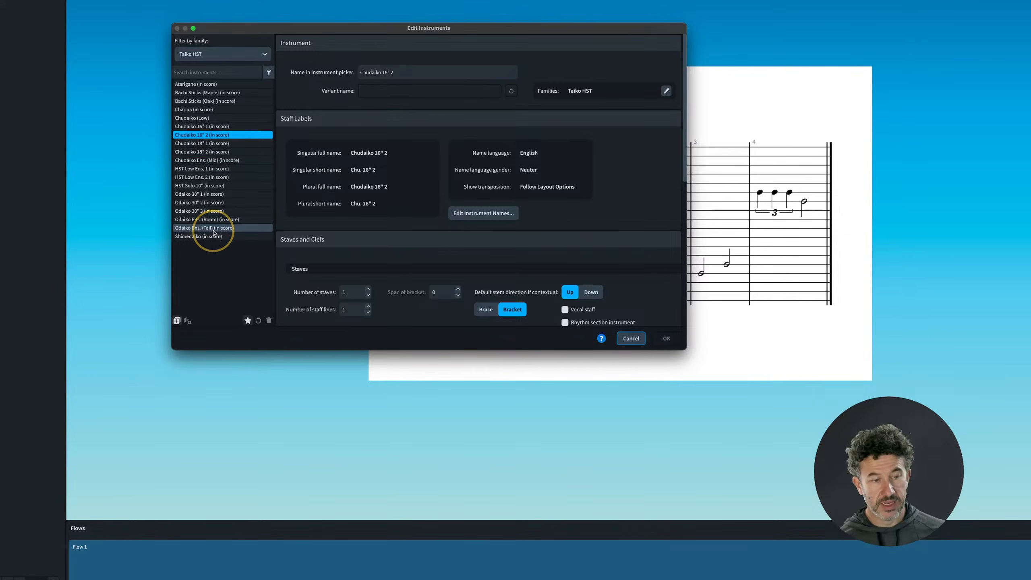
{"action": "key", "text": "Up"}
{"action": "key", "text": "Up"}
{"action": "key", "text": "Up"}
{"action": "key", "text": "Up"}
{"action": "key", "text": "Up"}
{"action": "key", "text": "Up"}
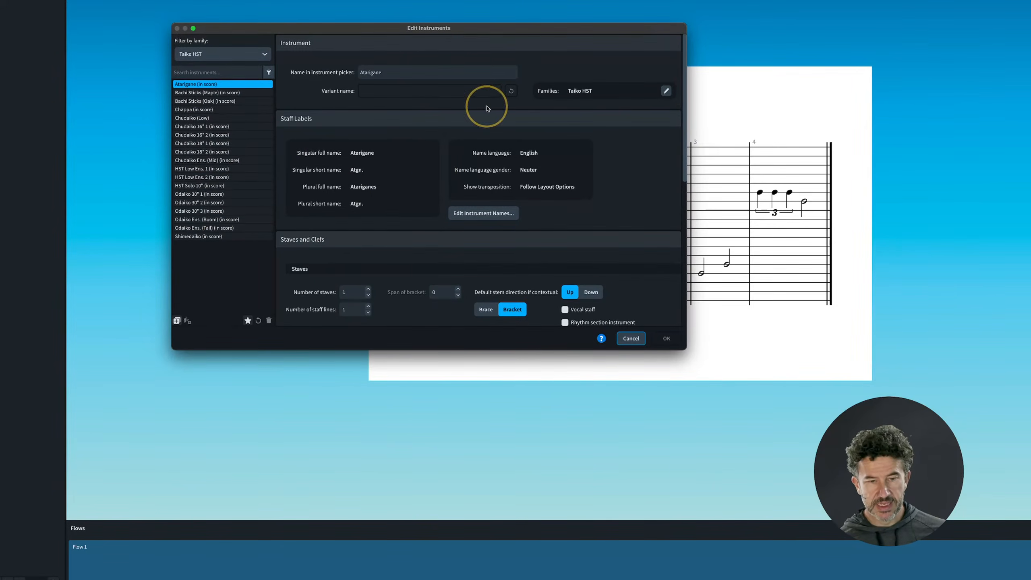
{"action": "left_click", "coordinate": [631, 339]}
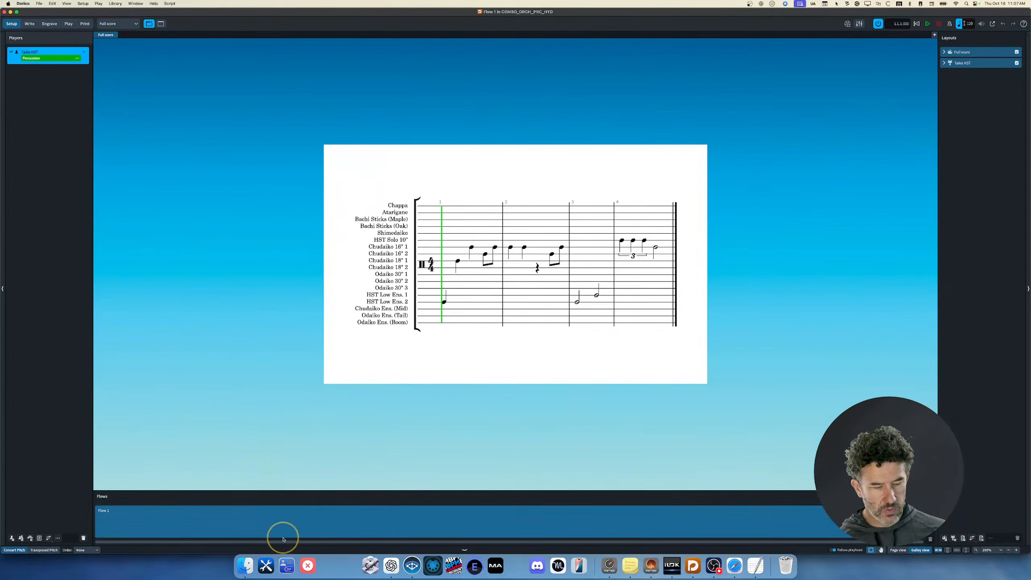
Switch to Write mode and examine the kit's instruments and playing techniques in the Percussion note editor.
{"action": "left_click", "coordinate": [465, 549]}
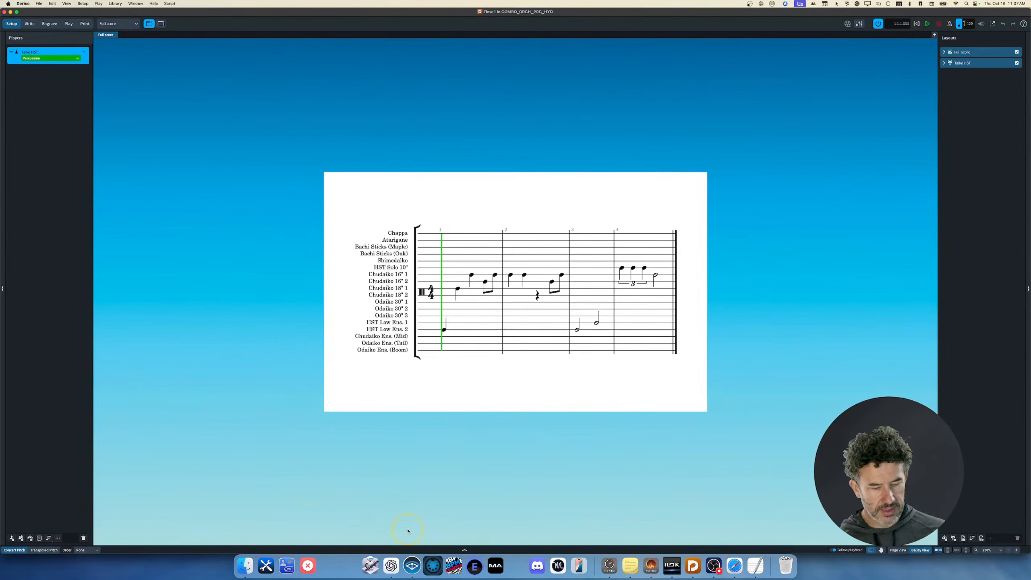
{"action": "left_click", "coordinate": [464, 549]}
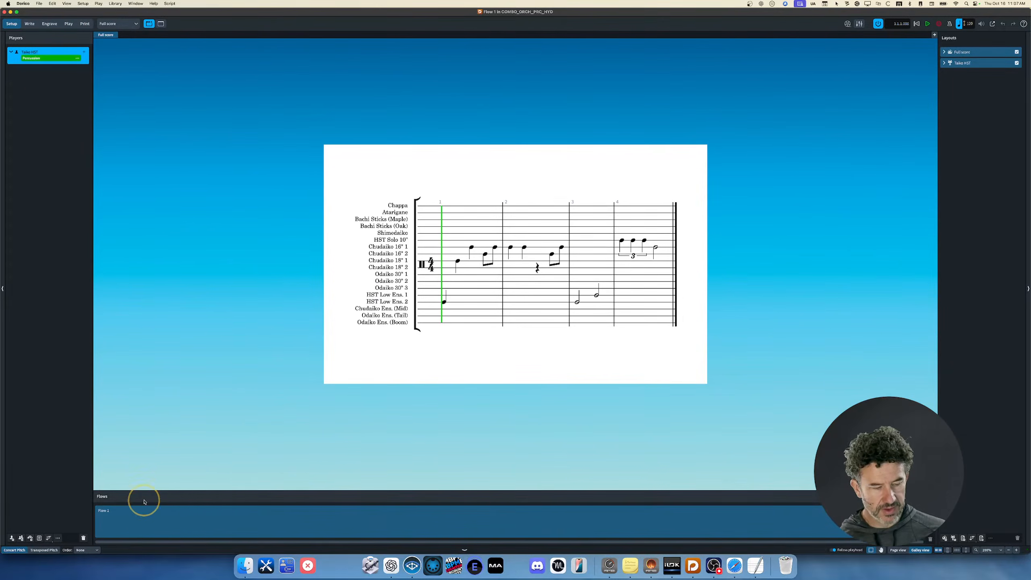
{"action": "left_click", "coordinate": [30, 23]}
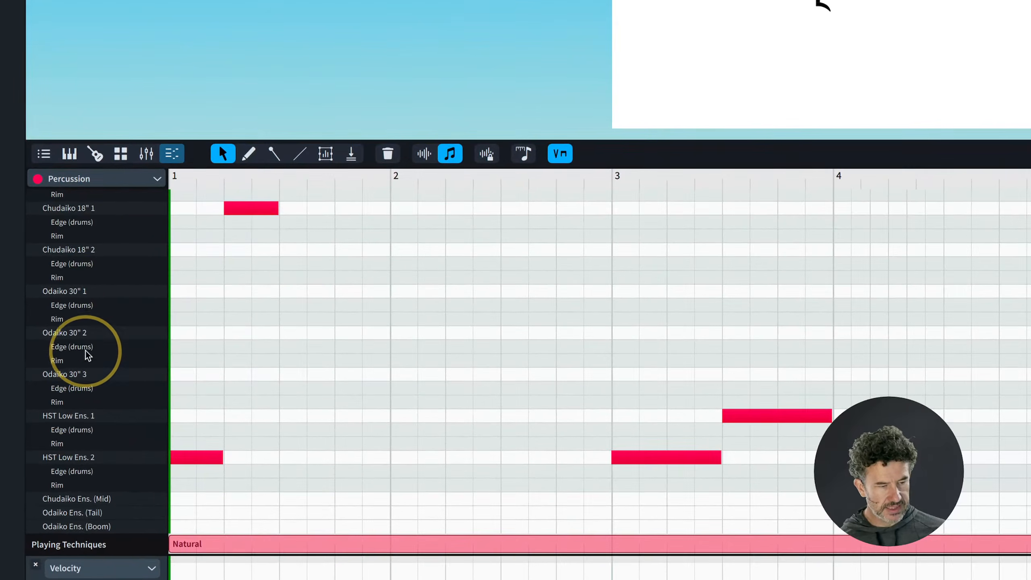
{"action": "scroll", "coordinate": [122, 235], "scroll_direction": "up", "scroll_amount": 5}
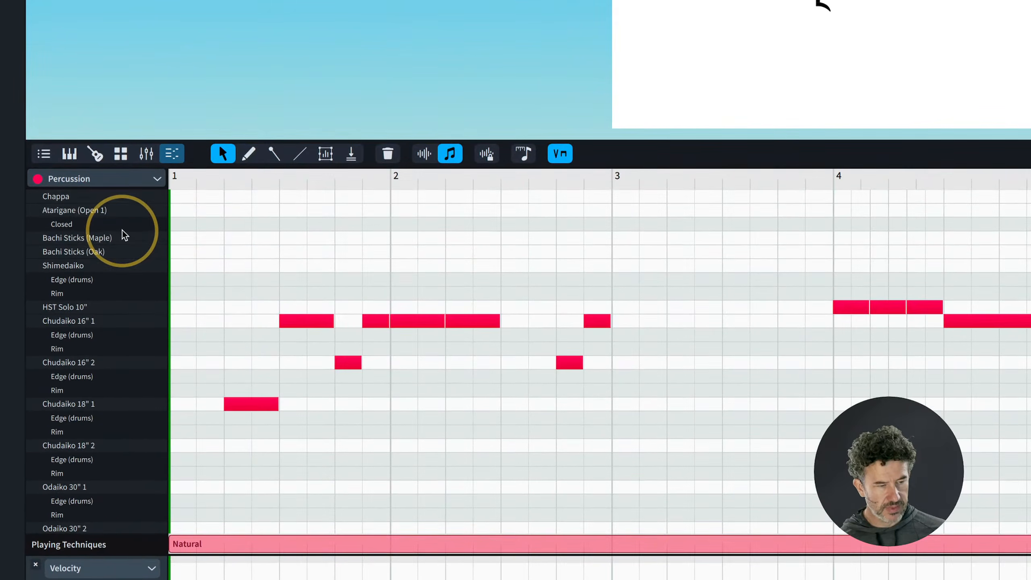
{"action": "scroll", "coordinate": [97, 314], "scroll_direction": "down", "scroll_amount": 5}
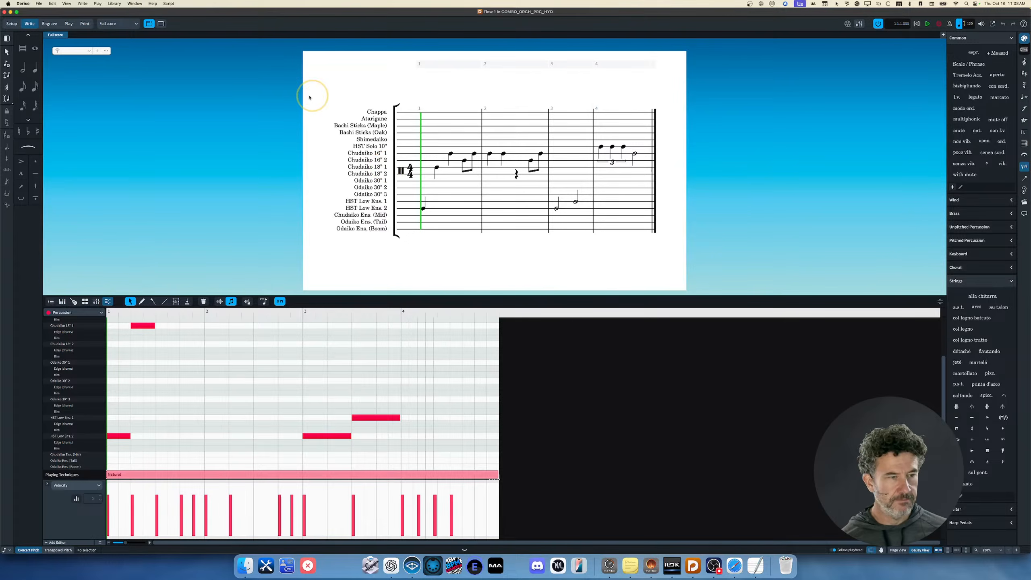
Return to Setup mode and look over the options for the Taiko HST player without choosing any.
{"action": "left_click", "coordinate": [12, 24]}
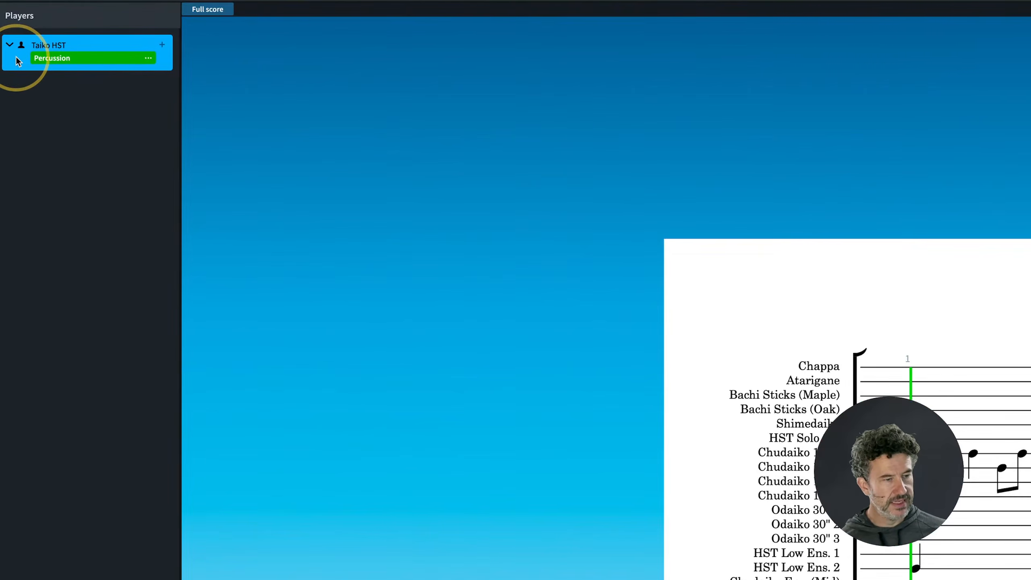
{"action": "right_click", "coordinate": [14, 60]}
{"action": "left_click", "coordinate": [66, 169]}
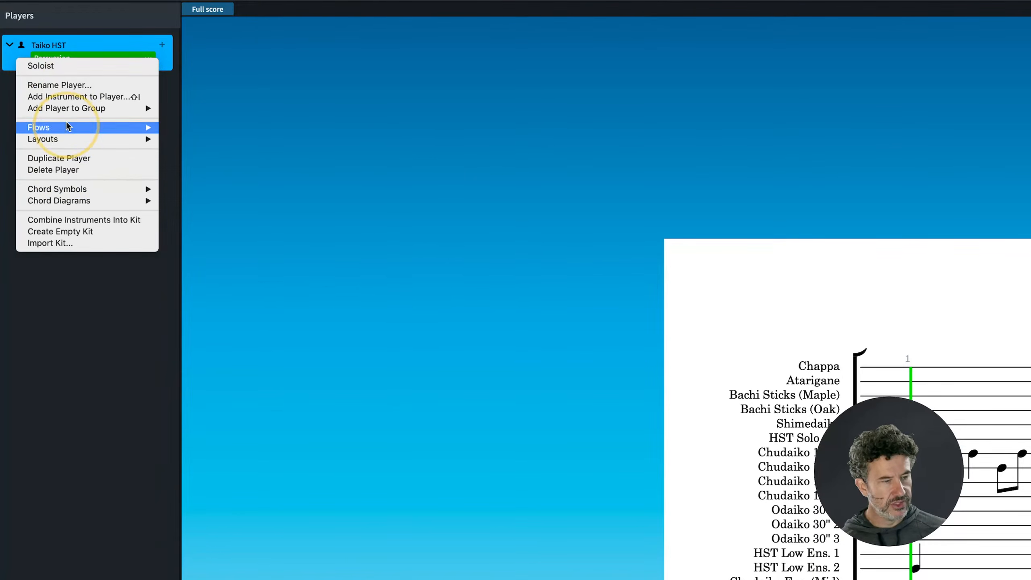
{"action": "mouse_move", "coordinate": [97, 208]}
{"action": "left_click", "coordinate": [90, 284]}
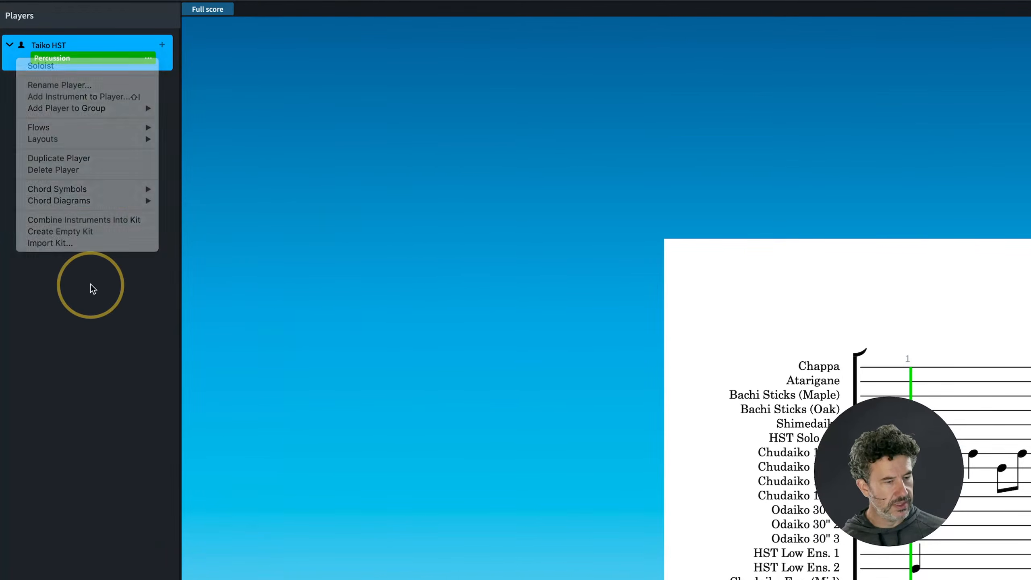
Open the Taiko HST player's Percussion kit for editing and start exporting the kit.
{"action": "left_click", "coordinate": [147, 57]}
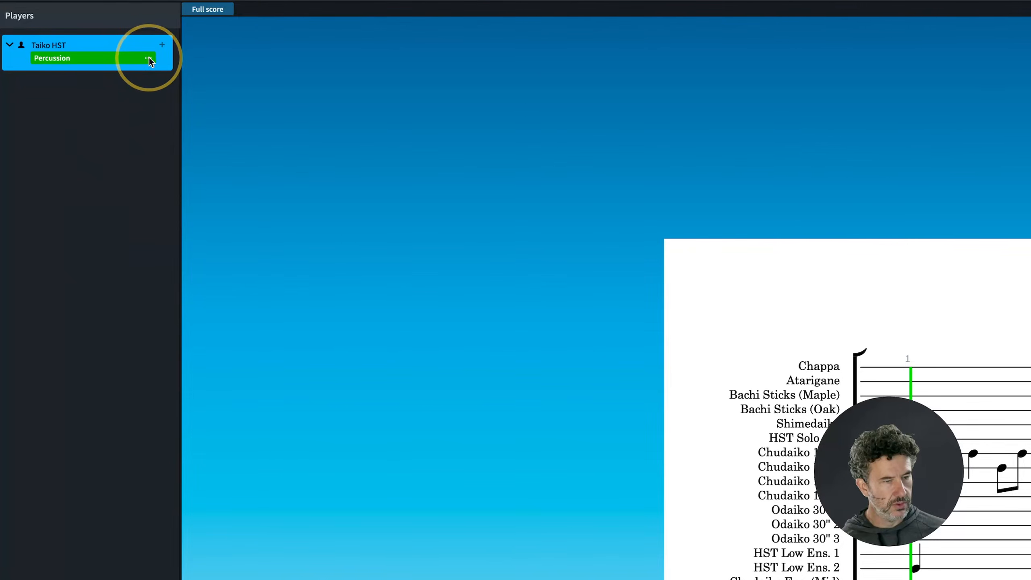
{"action": "left_click", "coordinate": [192, 111]}
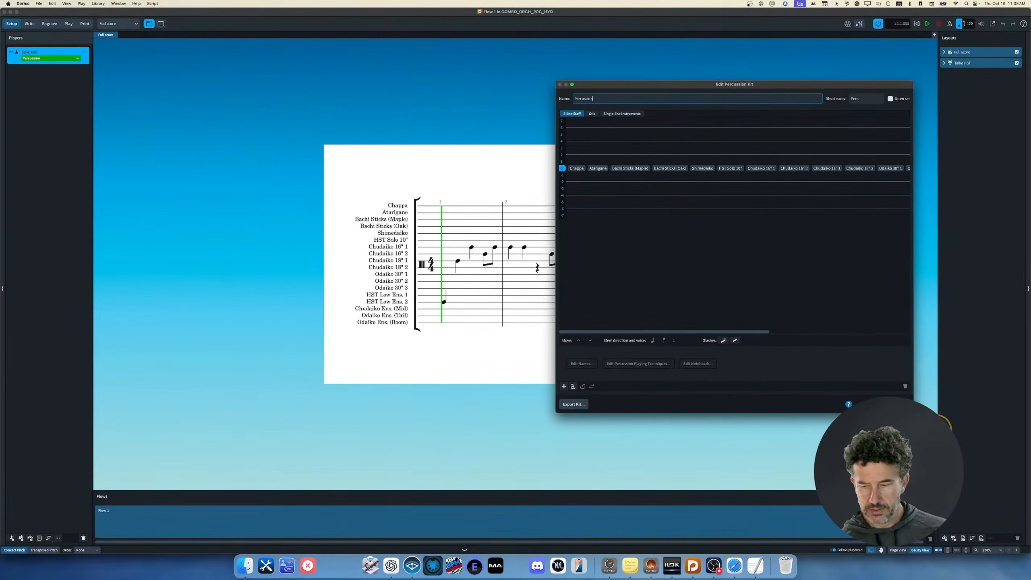
{"action": "left_click", "coordinate": [573, 403]}
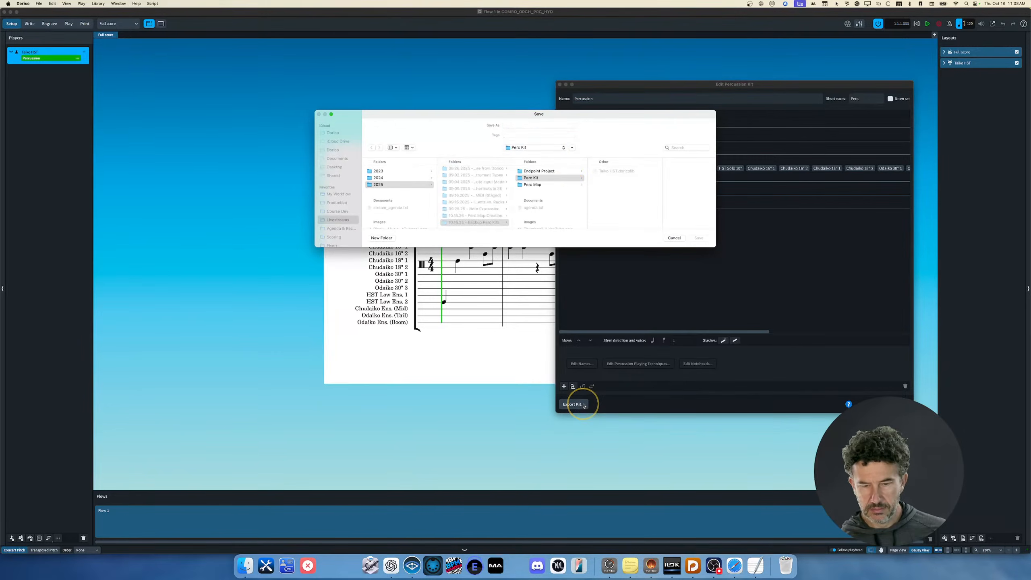
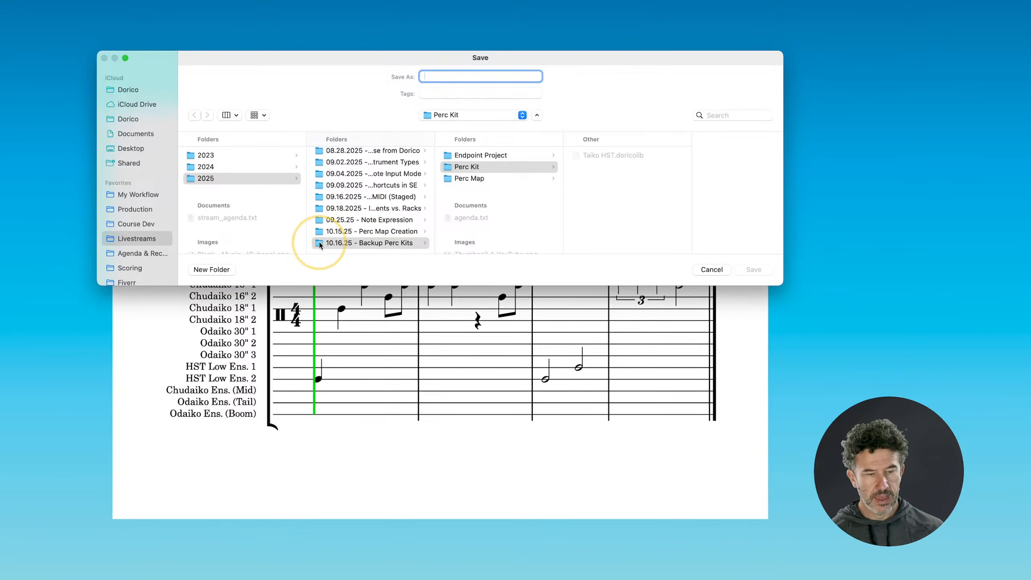
Create a folder named Project Libraries inside the 10.16.25 - Backup Perc Kits folder.
{"action": "left_click", "coordinate": [325, 240]}
{"action": "left_click", "coordinate": [224, 270]}
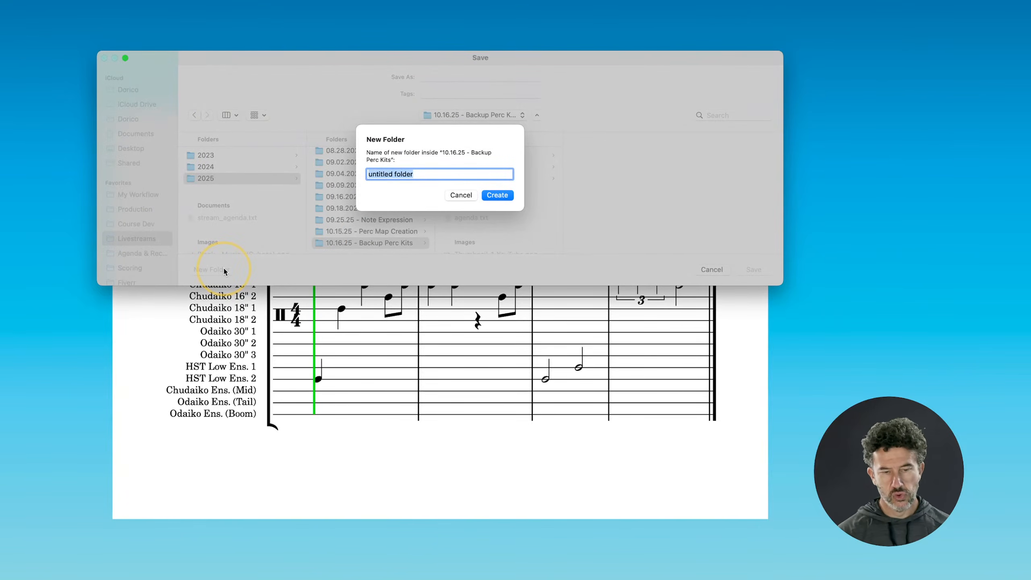
{"action": "type", "text": "Librar"}
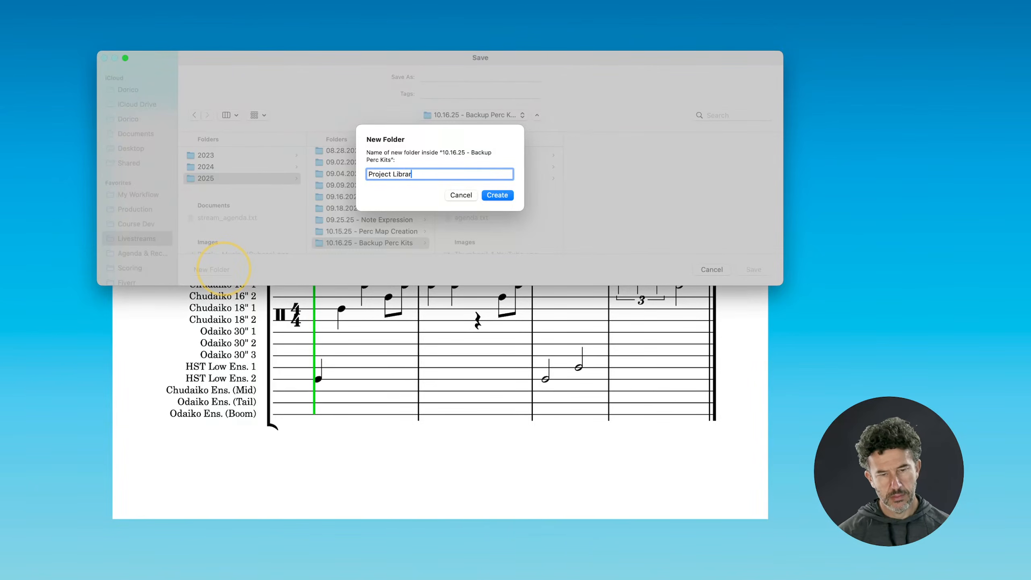
{"action": "type", "text": "ies"}
{"action": "key", "text": "Return"}
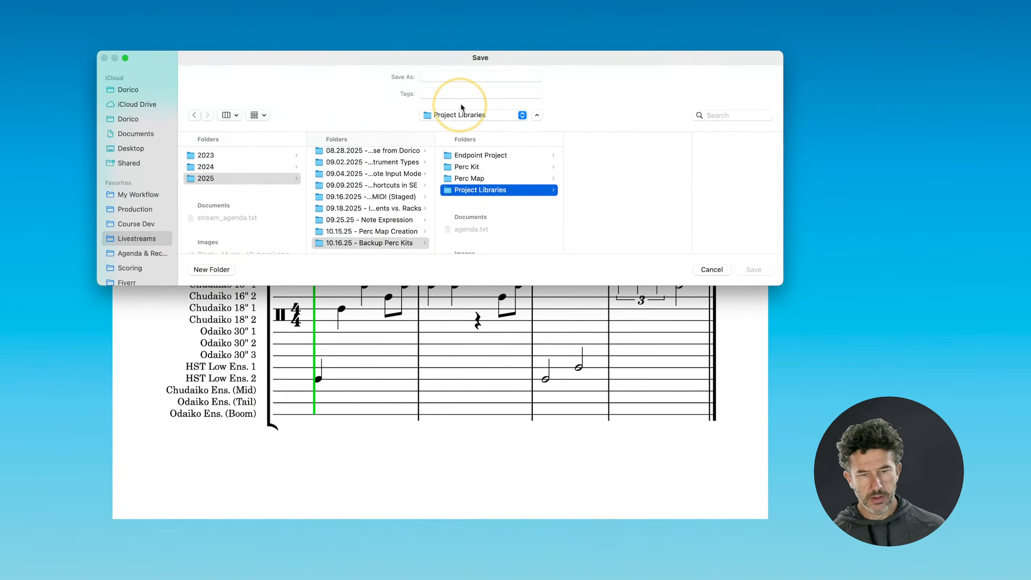
Save the exported library as Taiko Endpoint Project in the Project Libraries folder.
{"action": "left_click", "coordinate": [458, 79]}
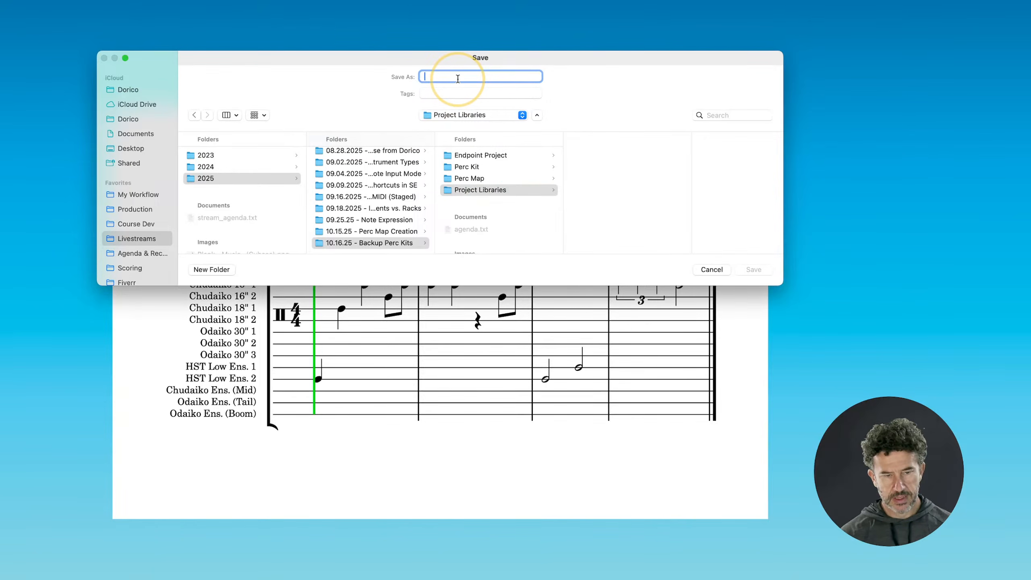
{"action": "type", "text": "Taiko Endpoint Pro"}
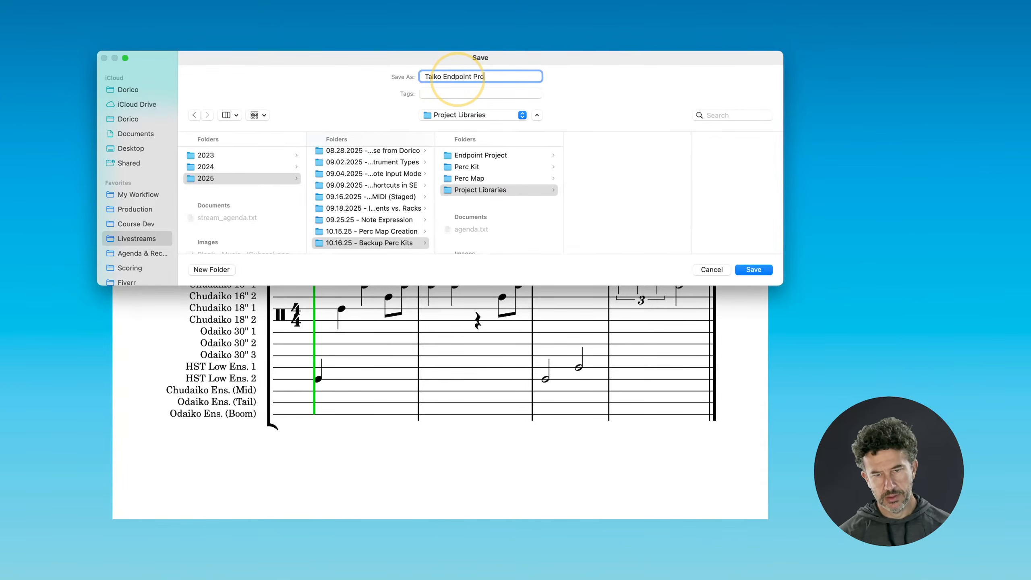
{"action": "type", "text": "ject"}
{"action": "key", "text": "Return"}
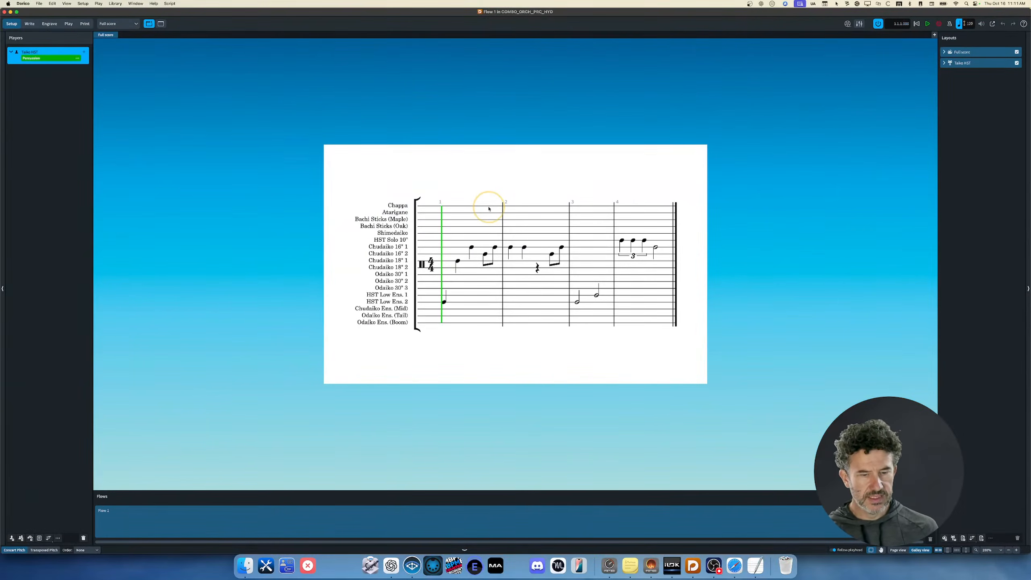
Switch to Finder and find the exported library file in Project Libraries under Livestreams, 2025, 10.16.25 - Backup Perc Kits.
{"action": "key", "text": "super+Tab"}
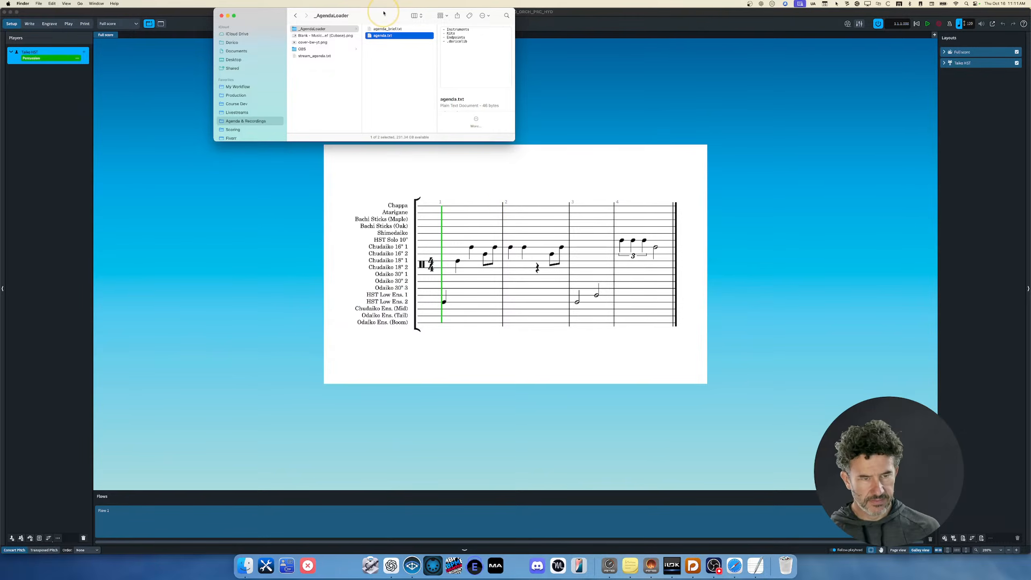
{"action": "left_click", "coordinate": [326, 44]}
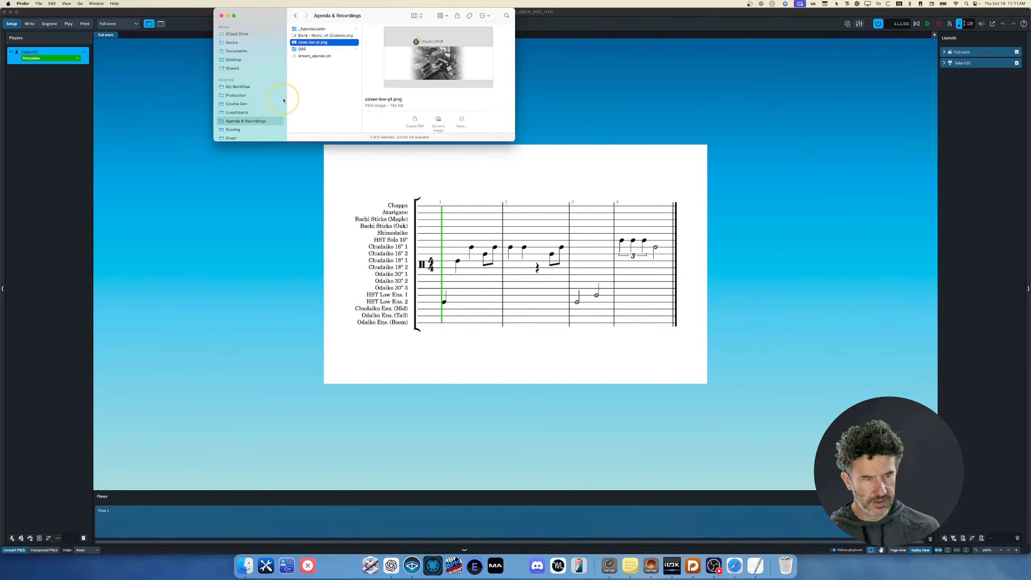
{"action": "left_click", "coordinate": [239, 96]}
{"action": "left_click", "coordinate": [238, 113]}
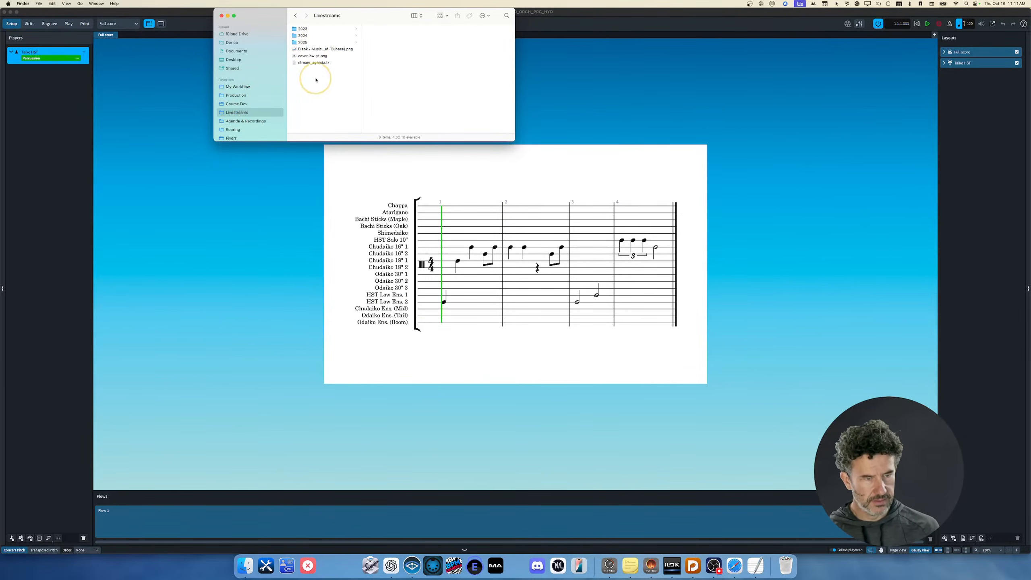
{"action": "left_click", "coordinate": [308, 43]}
{"action": "scroll", "coordinate": [386, 102], "scroll_direction": "down", "scroll_amount": 10}
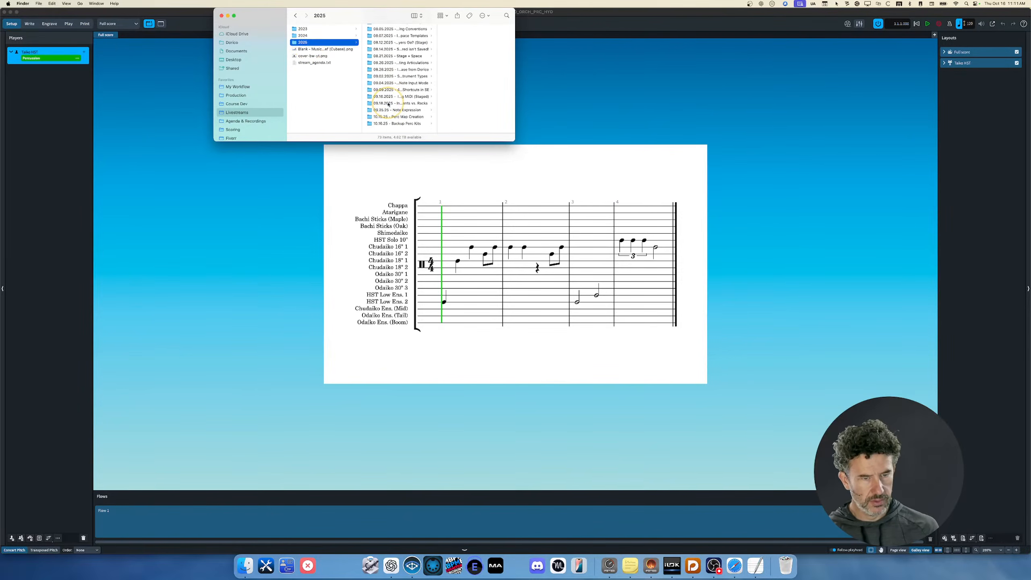
{"action": "left_click", "coordinate": [385, 128]}
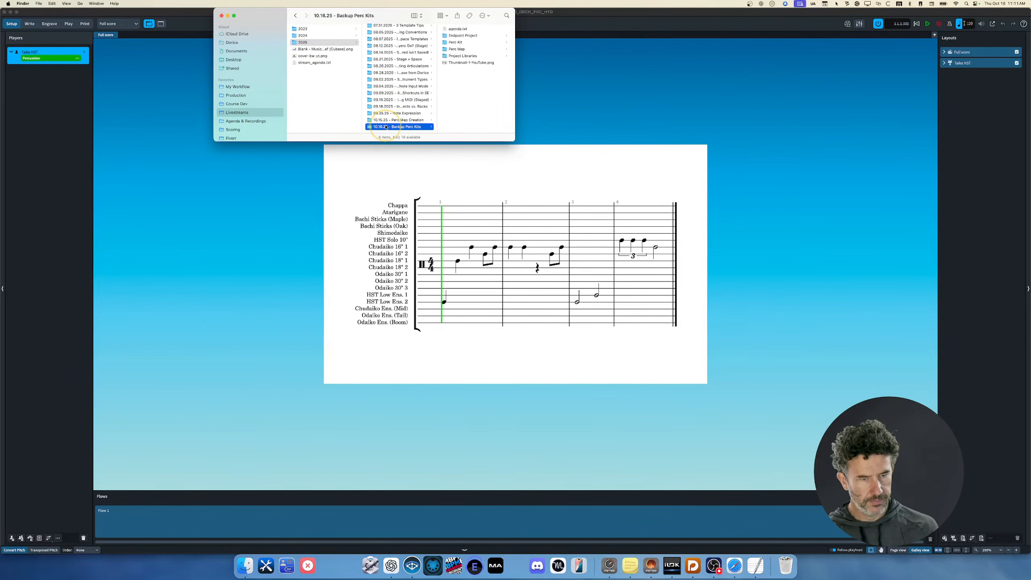
{"action": "left_click", "coordinate": [463, 56]}
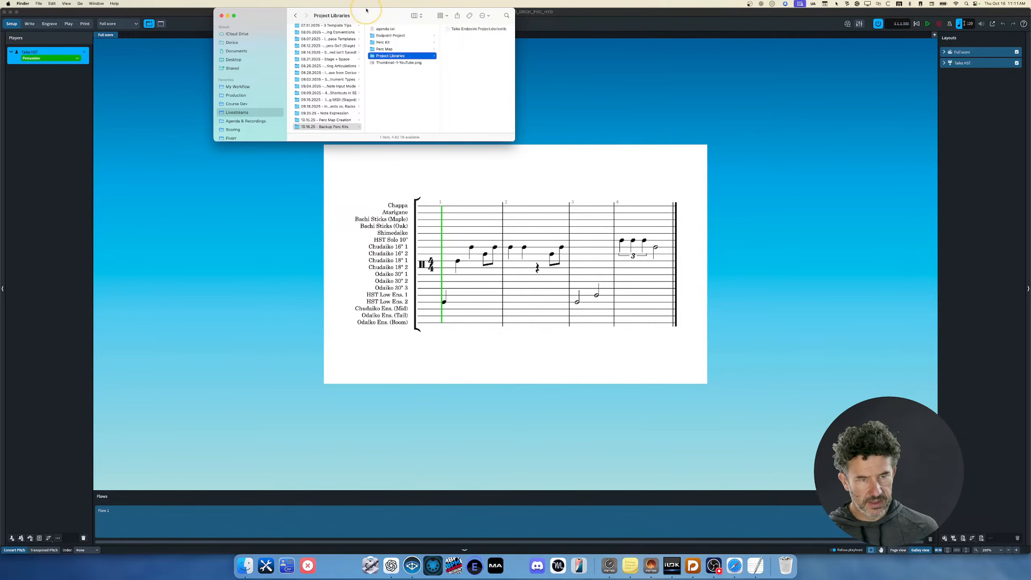
{"action": "left_click_drag", "start_coordinate": [364, 14], "coordinate": [385, 150]}
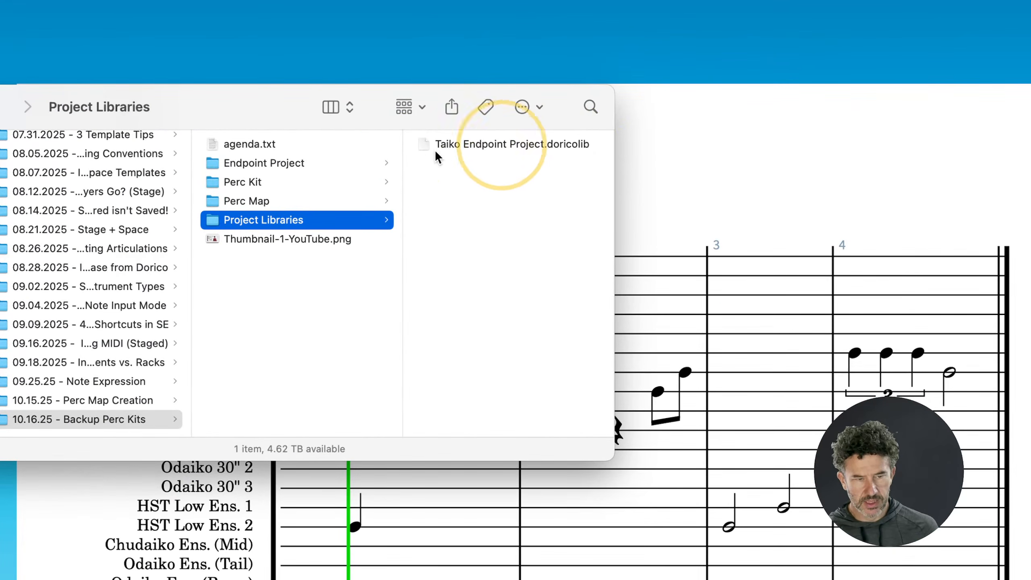
Look over the backup files in the Perc Map, Perc Kit, Endpoint Project and Project Libraries folders.
{"action": "left_click", "coordinate": [282, 199]}
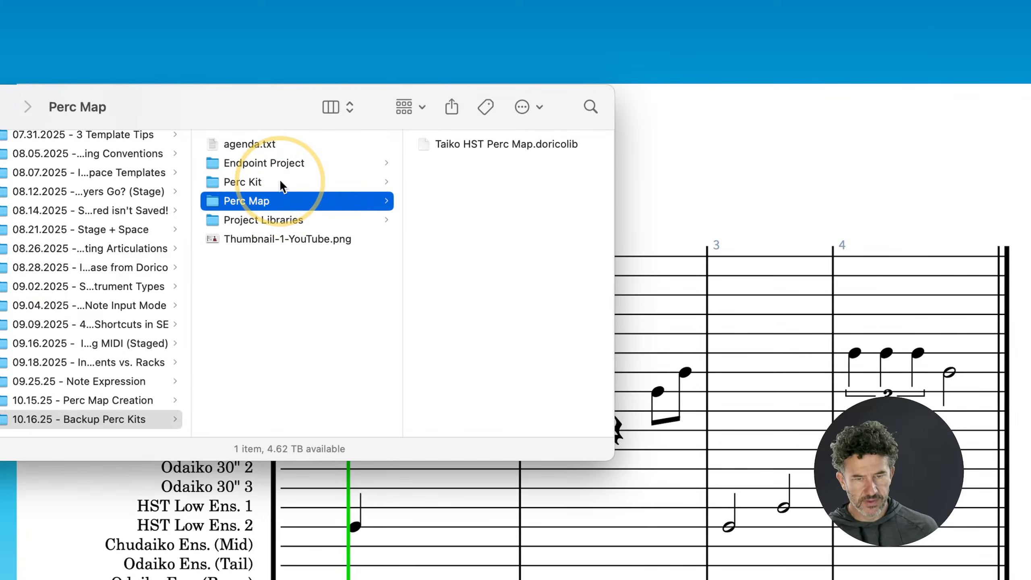
{"action": "left_click", "coordinate": [280, 182]}
{"action": "left_click", "coordinate": [278, 195]}
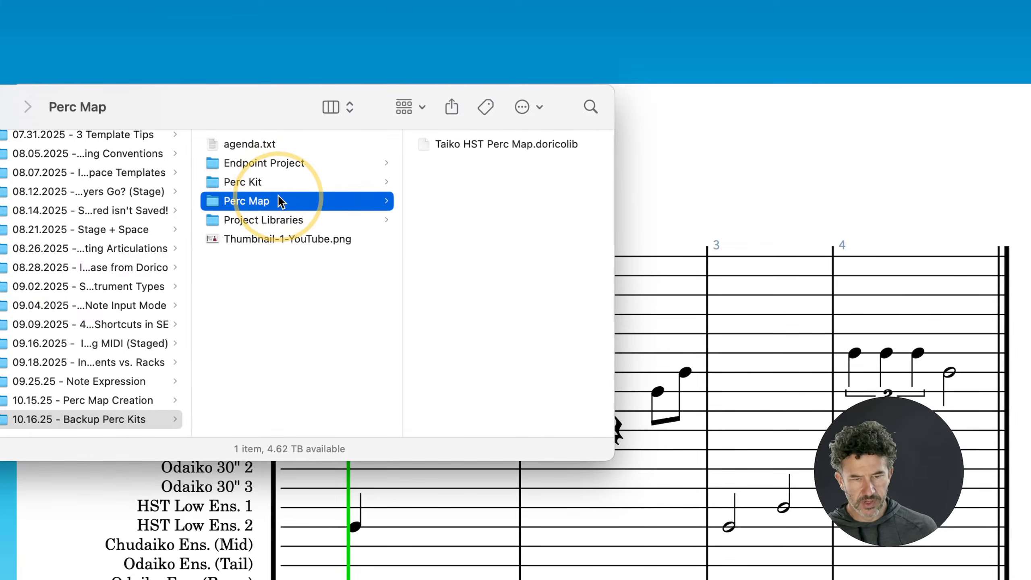
{"action": "left_click", "coordinate": [276, 162]}
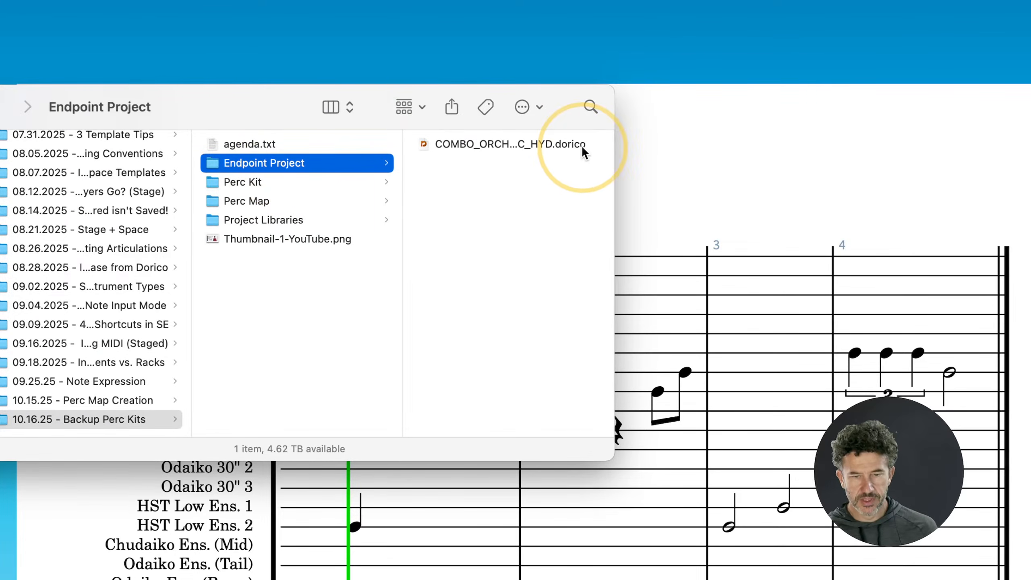
{"action": "left_click", "coordinate": [250, 183]}
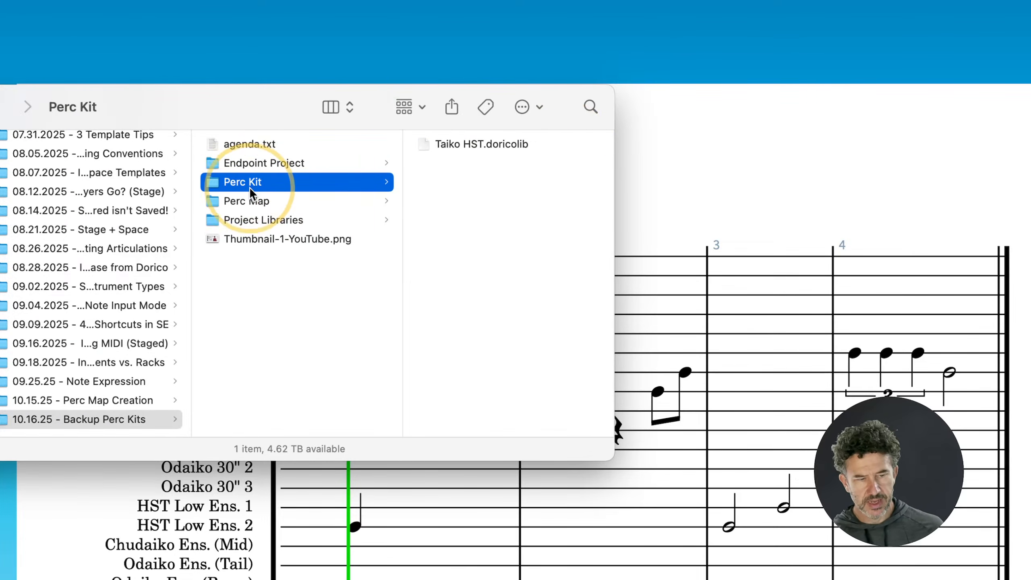
{"action": "left_click", "coordinate": [250, 200]}
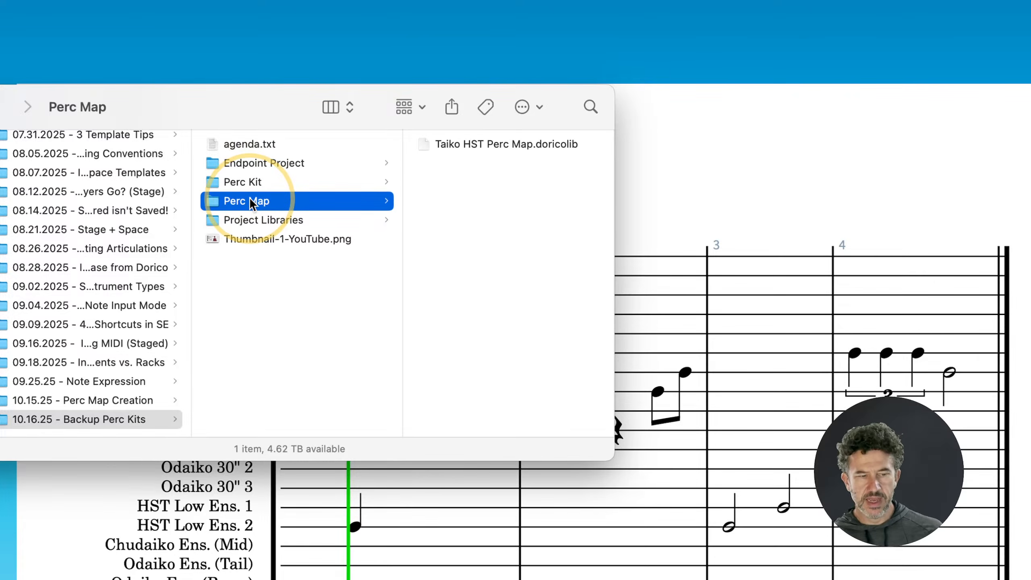
{"action": "left_click", "coordinate": [256, 220]}
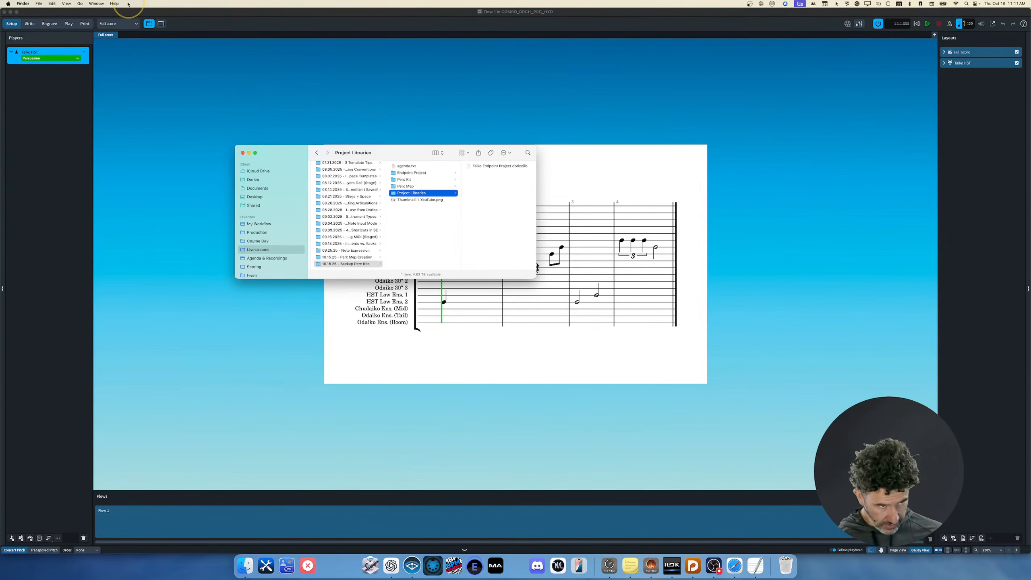
Switch back to Dorico, open the Library Manager and look through the project's collections compared with the user library.
{"action": "left_click", "coordinate": [164, 57]}
{"action": "left_click", "coordinate": [115, 3]}
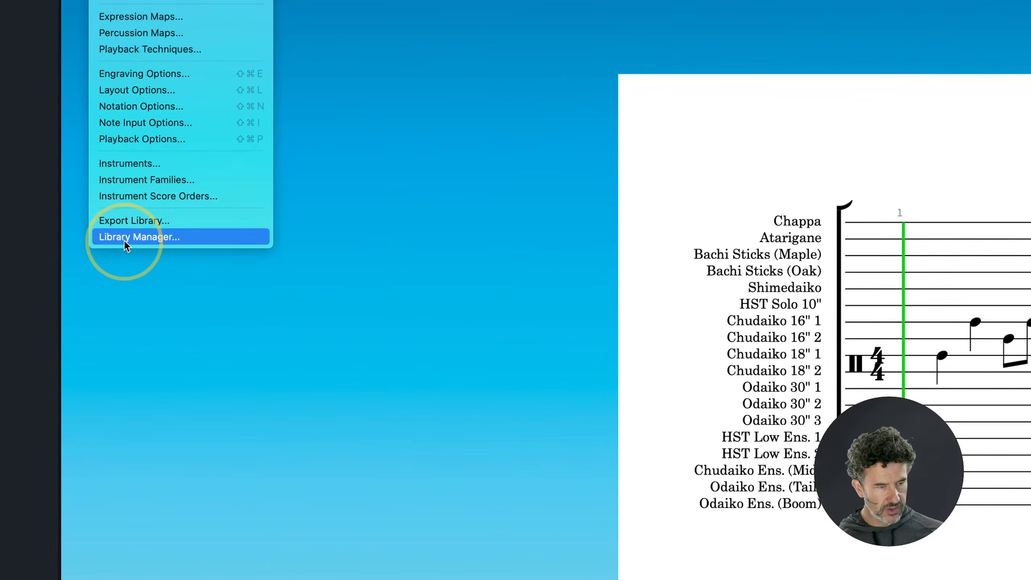
{"action": "left_click", "coordinate": [120, 212]}
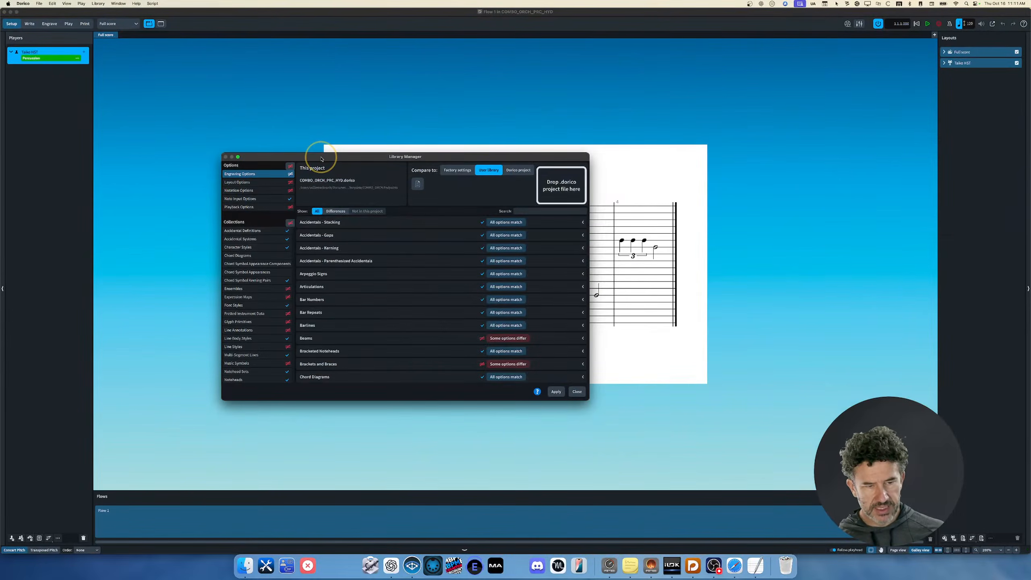
{"action": "left_click_drag", "start_coordinate": [321, 158], "coordinate": [395, 110]}
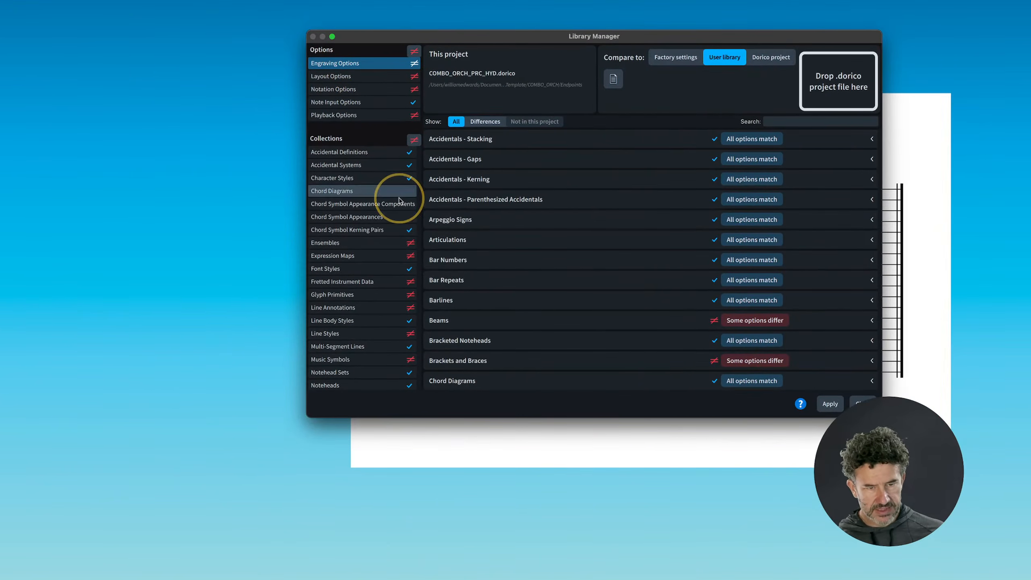
{"action": "scroll", "coordinate": [369, 388], "scroll_direction": "down", "scroll_amount": 6}
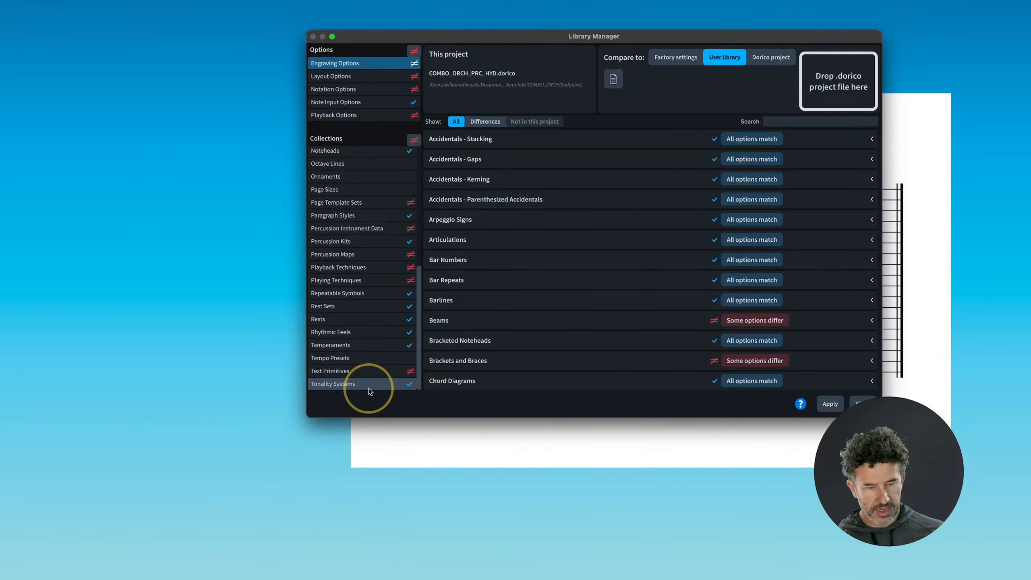
{"action": "scroll", "coordinate": [370, 301], "scroll_direction": "up", "scroll_amount": 6}
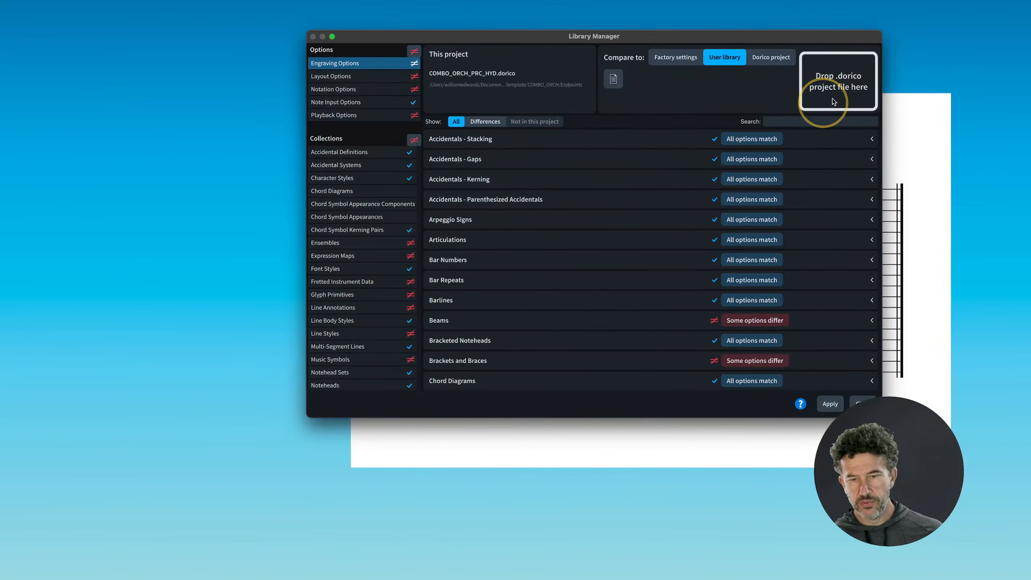
Compare the project with COMBO_ORCH_PRC_HYD.dorico from the backup's Endpoint Project folder and look through the collections for differences.
{"action": "left_click", "coordinate": [772, 57]}
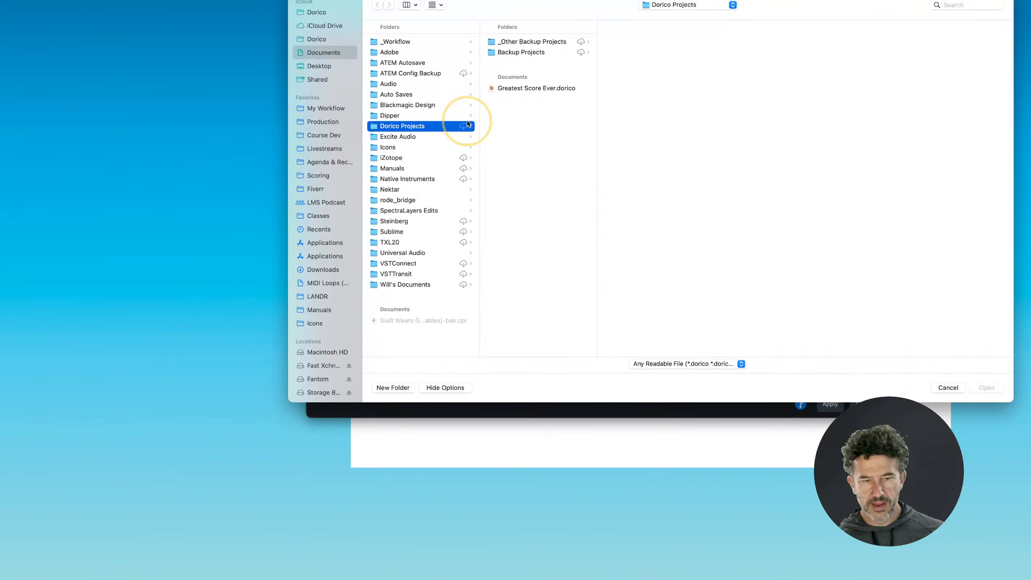
{"action": "left_click", "coordinate": [336, 149]}
{"action": "left_click", "coordinate": [389, 63]}
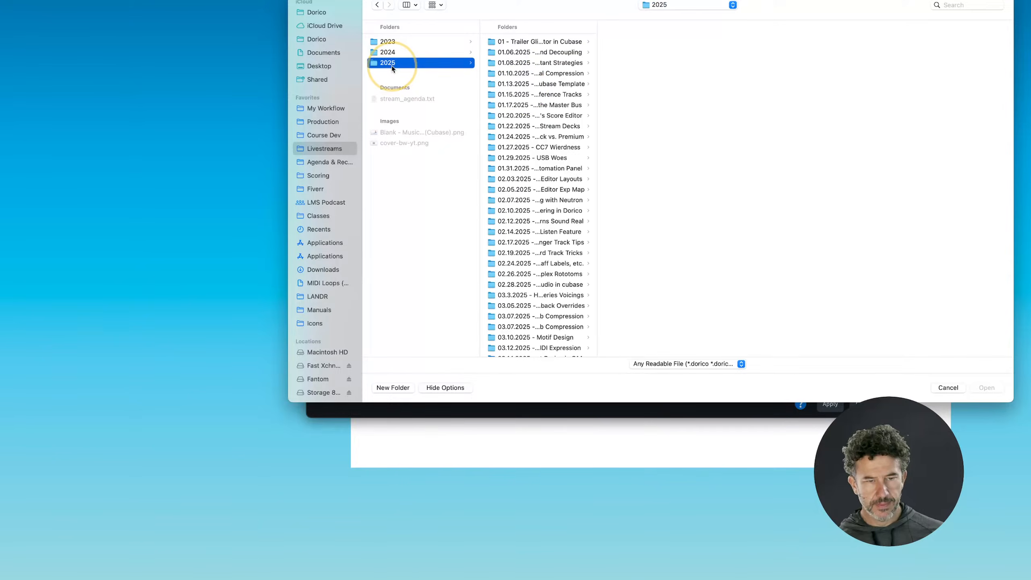
{"action": "left_click", "coordinate": [518, 296]}
{"action": "scroll", "coordinate": [516, 325], "scroll_direction": "down", "scroll_amount": 15}
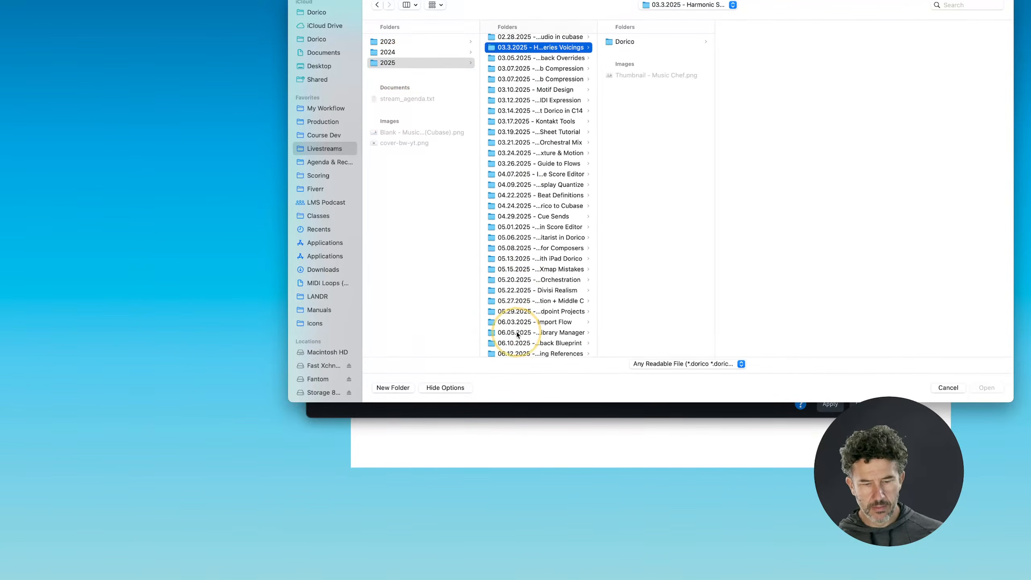
{"action": "left_click", "coordinate": [511, 345]}
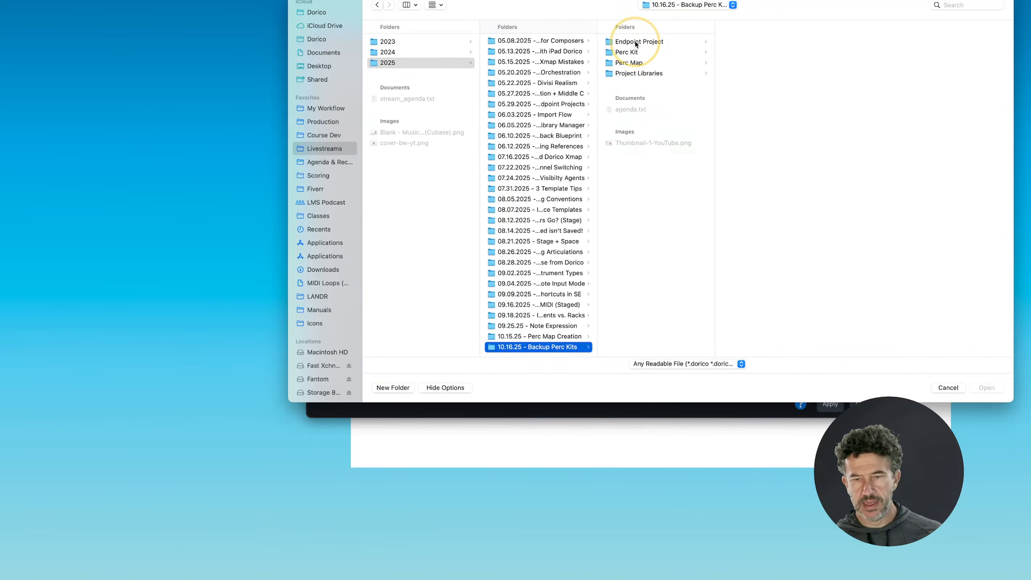
{"action": "left_click", "coordinate": [678, 44]}
{"action": "double_click", "coordinate": [741, 46]}
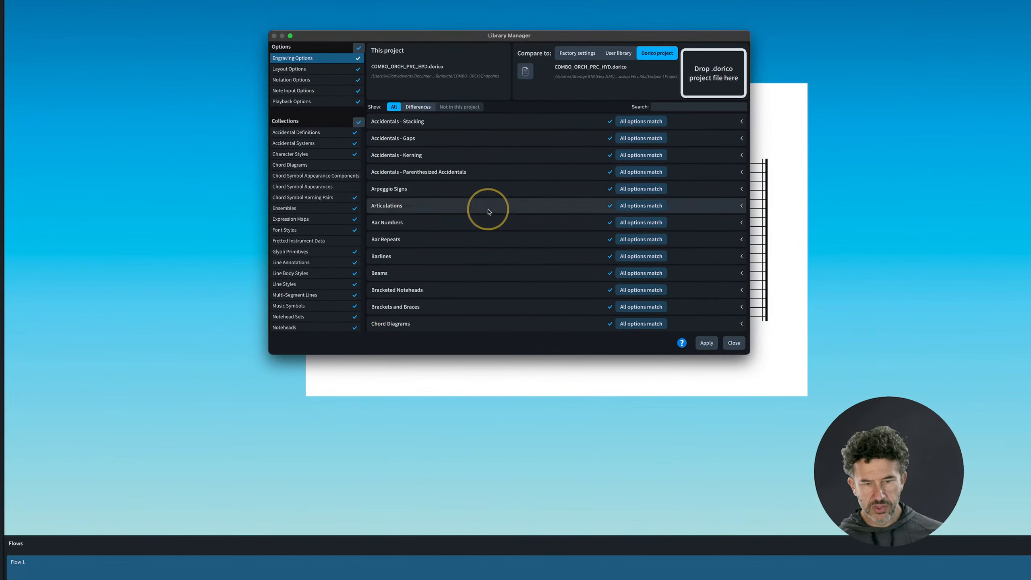
{"action": "scroll", "coordinate": [341, 242], "scroll_direction": "down", "scroll_amount": 5}
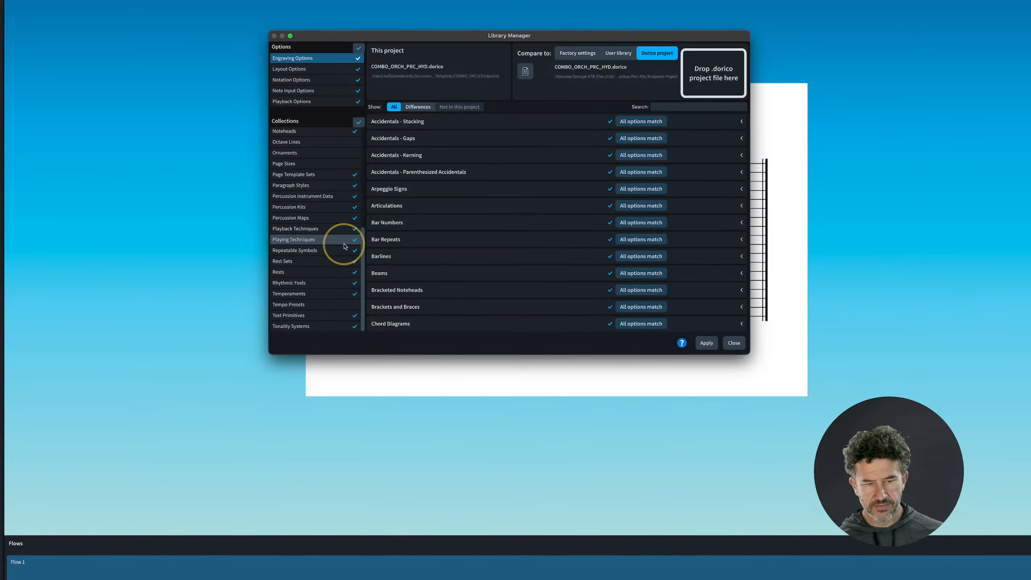
{"action": "scroll", "coordinate": [344, 246], "scroll_direction": "up", "scroll_amount": 5}
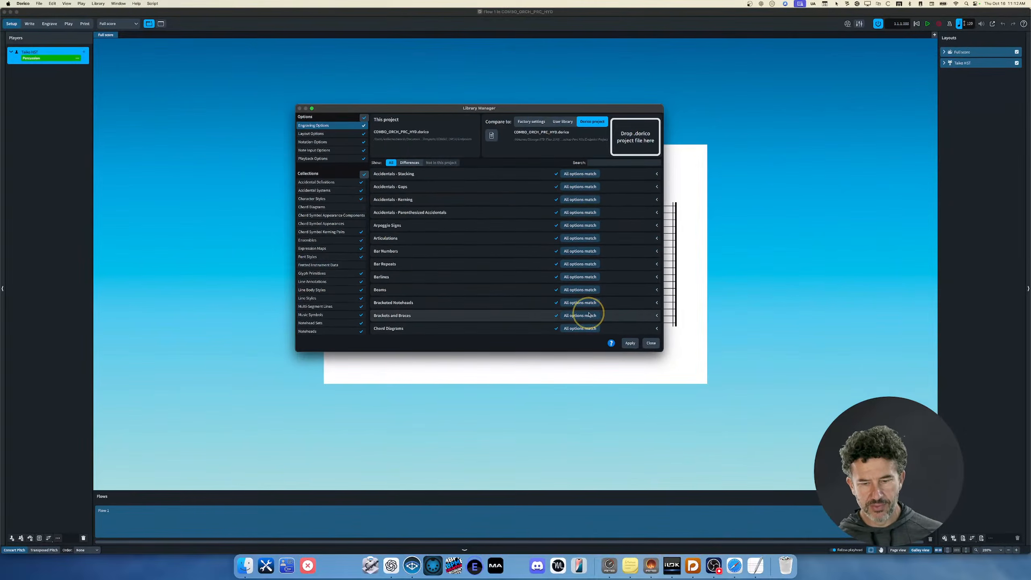
Close the Library Manager and create a new project from the Empty template.
{"action": "left_click", "coordinate": [651, 343]}
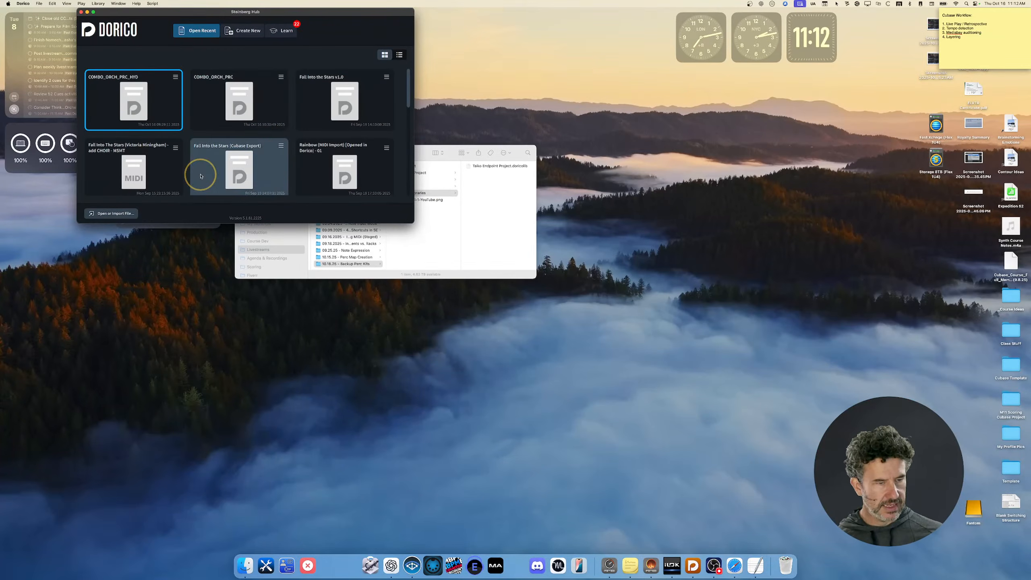
{"action": "left_click", "coordinate": [242, 32]}
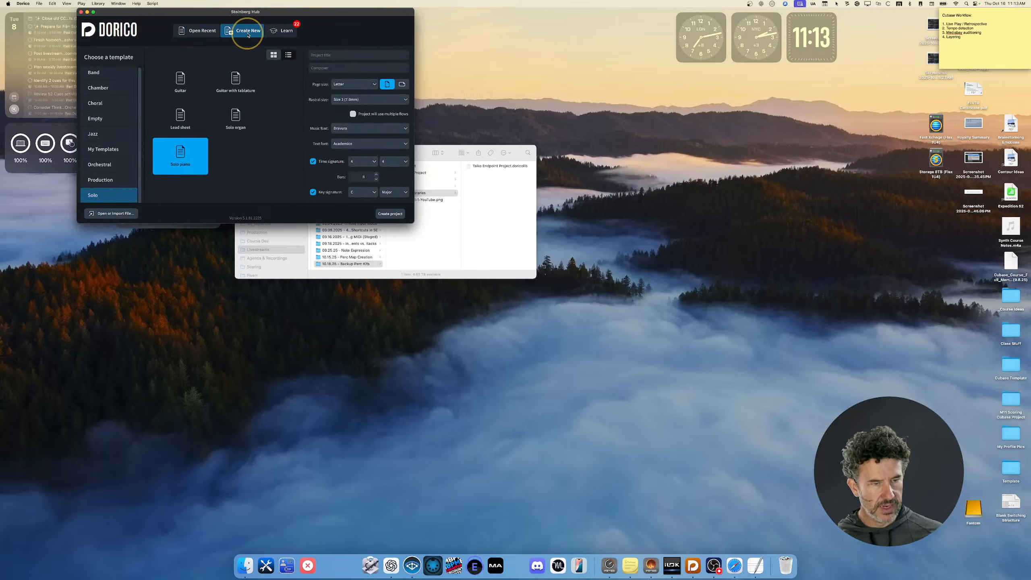
{"action": "left_click", "coordinate": [99, 118]}
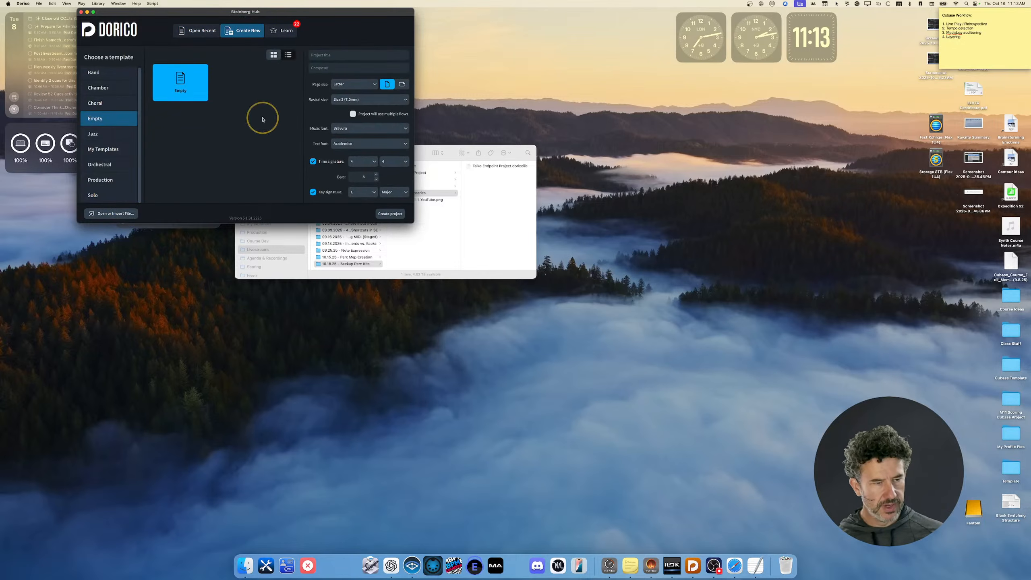
{"action": "left_click", "coordinate": [391, 214]}
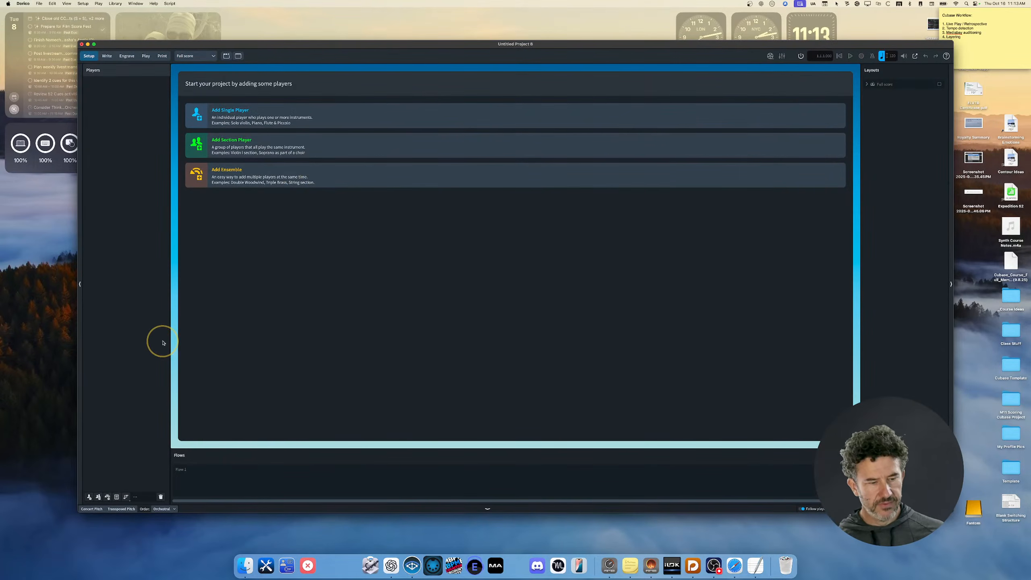
Open the Library Manager and compare the empty project with COMBO_ORCH_PRC_HYD.dorico from Livestreams, 2025, 10.16.25 - Backup Perc Kits, Endpoint Project.
{"action": "left_click", "coordinate": [114, 4]}
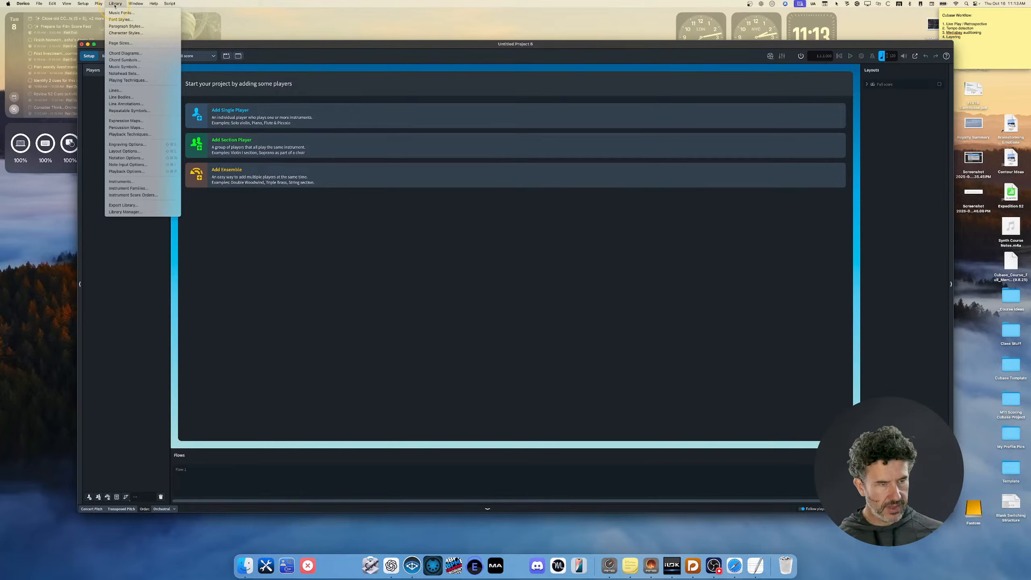
{"action": "left_click", "coordinate": [127, 211]}
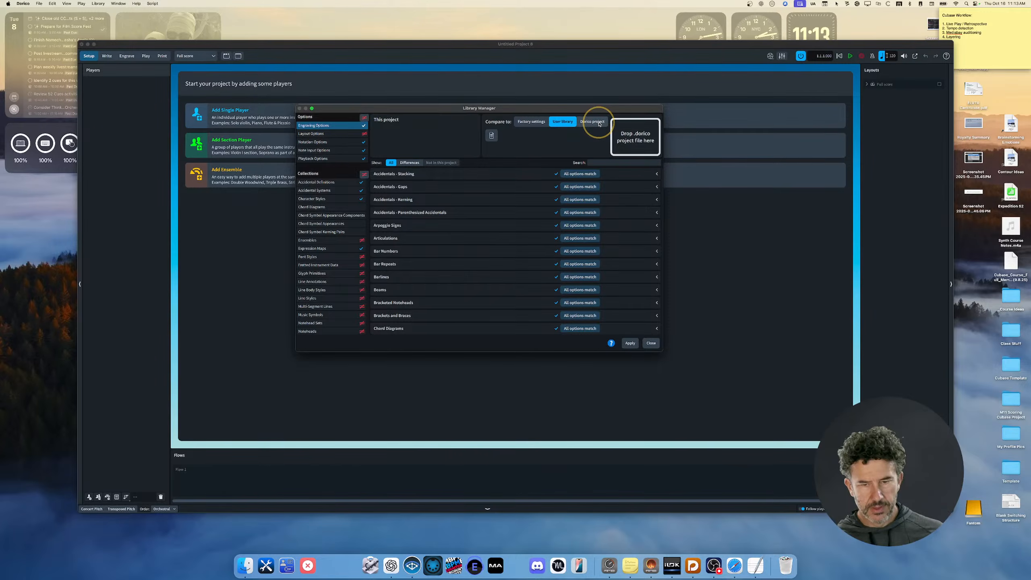
{"action": "left_click", "coordinate": [599, 123]}
{"action": "left_click", "coordinate": [421, 133]}
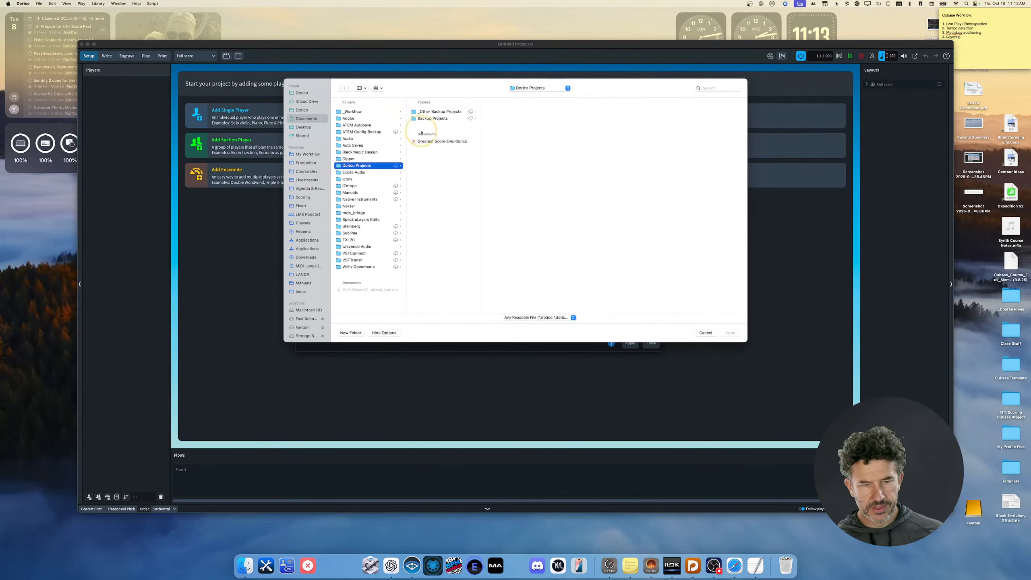
{"action": "left_click", "coordinate": [312, 180]}
{"action": "left_click", "coordinate": [350, 126]}
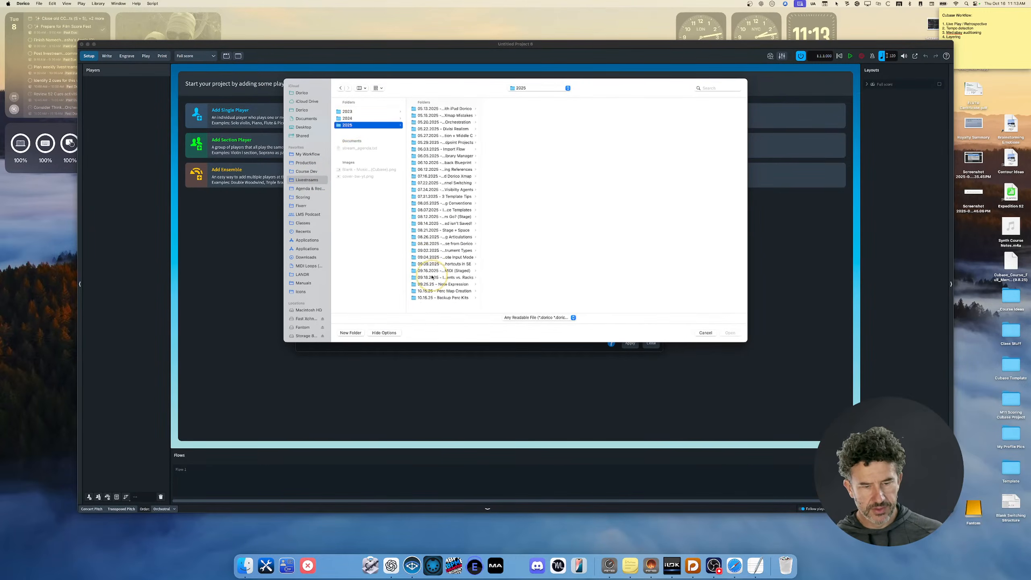
{"action": "left_click", "coordinate": [428, 307]}
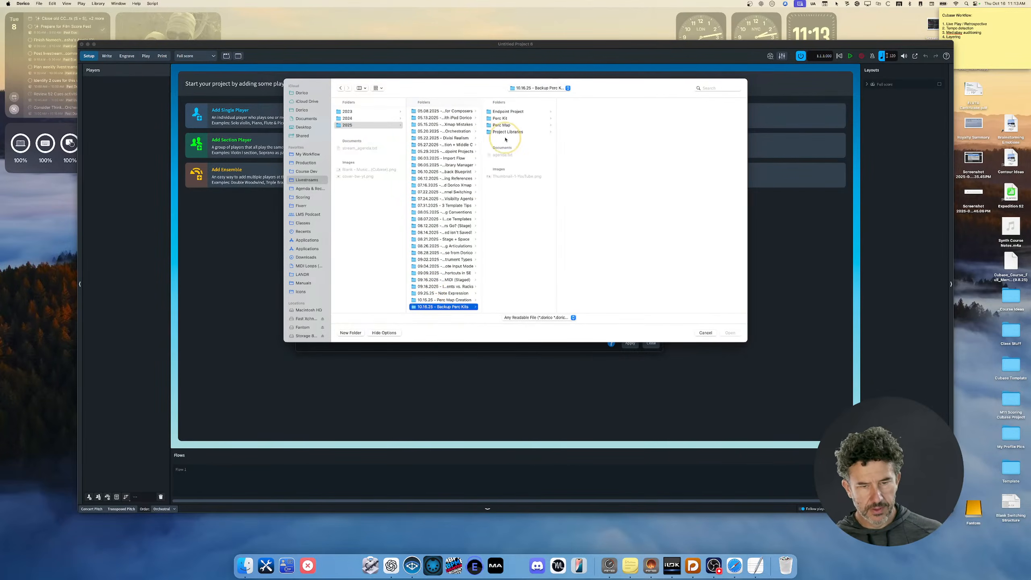
{"action": "left_click", "coordinate": [509, 112]}
{"action": "double_click", "coordinate": [596, 111]}
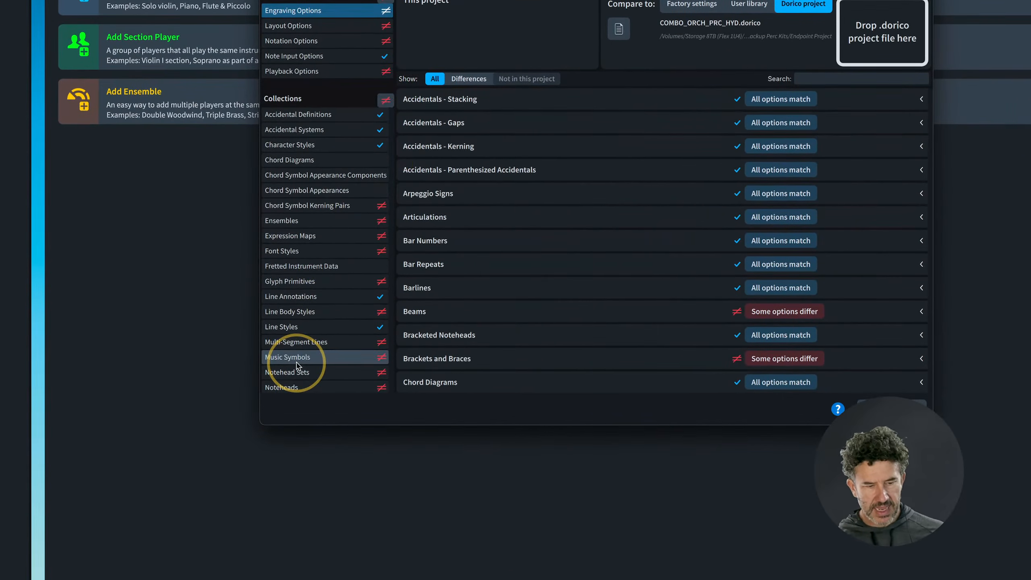
Look through the Percussion Instrument Data, Percussion Kits, Percussion Maps and Playback Techniques collections for differences between the two projects.
{"action": "scroll", "coordinate": [297, 364], "scroll_direction": "down", "scroll_amount": 5}
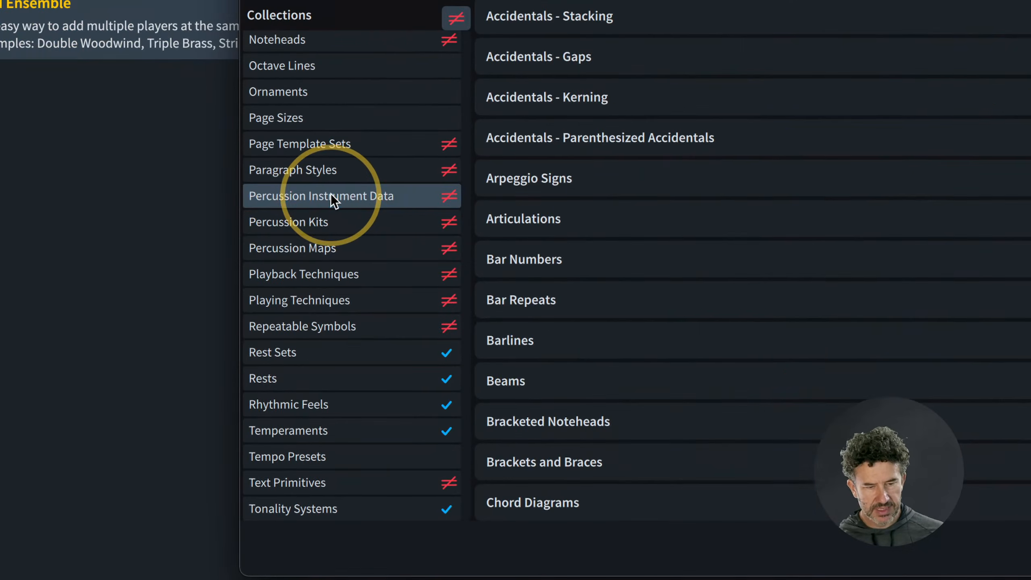
{"action": "left_click", "coordinate": [315, 204]}
{"action": "left_click", "coordinate": [320, 222]}
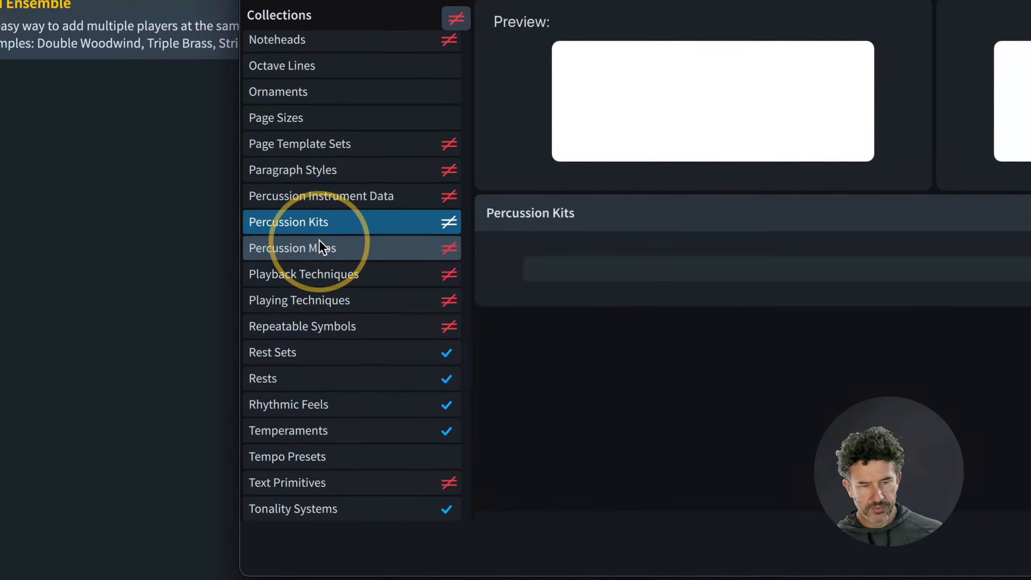
{"action": "left_click", "coordinate": [319, 247]}
{"action": "left_click", "coordinate": [316, 264]}
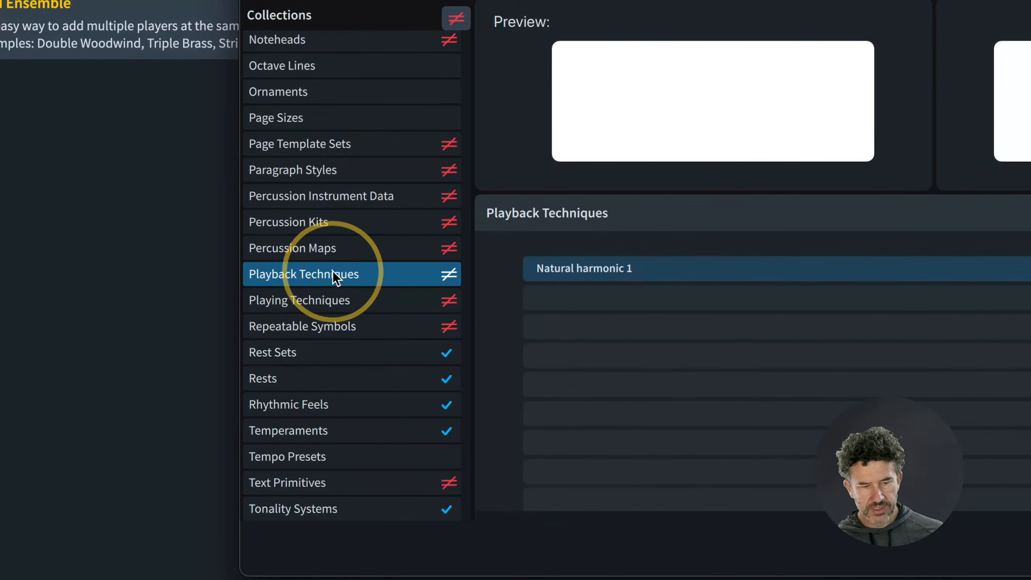
{"action": "left_click", "coordinate": [357, 250]}
{"action": "left_click", "coordinate": [358, 202]}
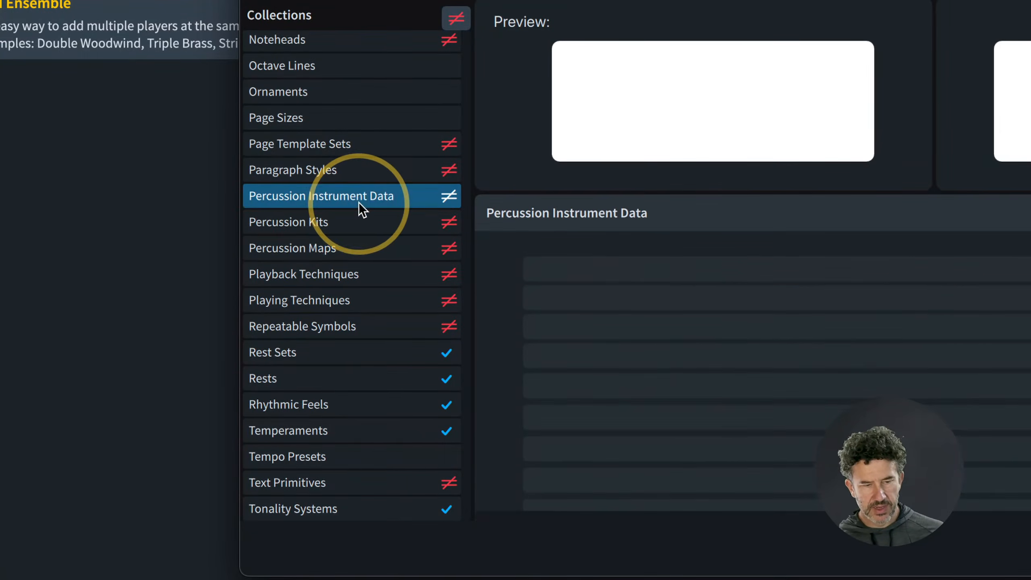
{"action": "left_click", "coordinate": [340, 226]}
{"action": "left_click", "coordinate": [340, 237]}
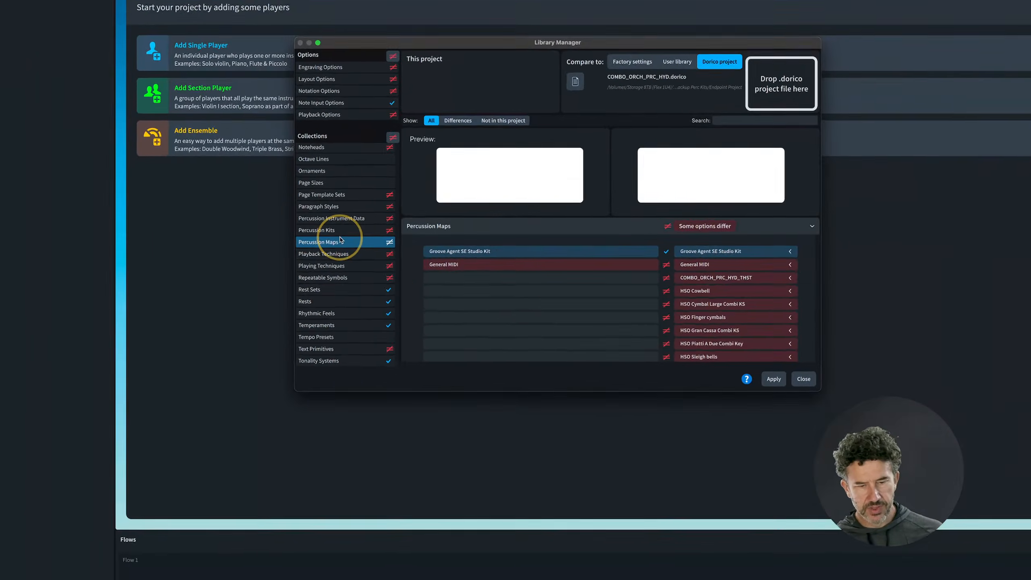
Examine the differing Percussion Instrument Data and Percussion Kits entries, and close the Library Manager.
{"action": "left_click", "coordinate": [353, 220]}
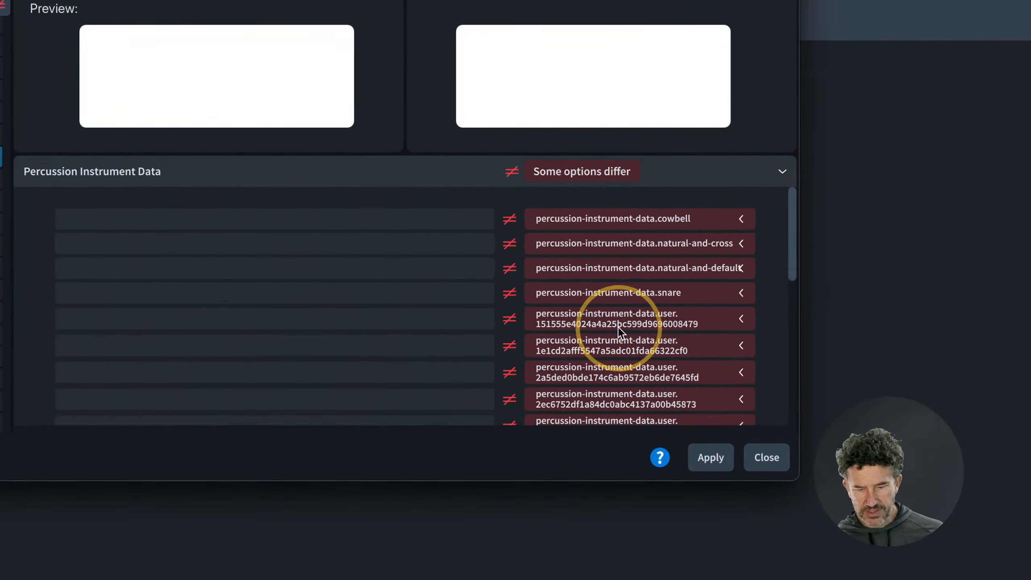
{"action": "scroll", "coordinate": [653, 327], "scroll_direction": "down", "scroll_amount": 10}
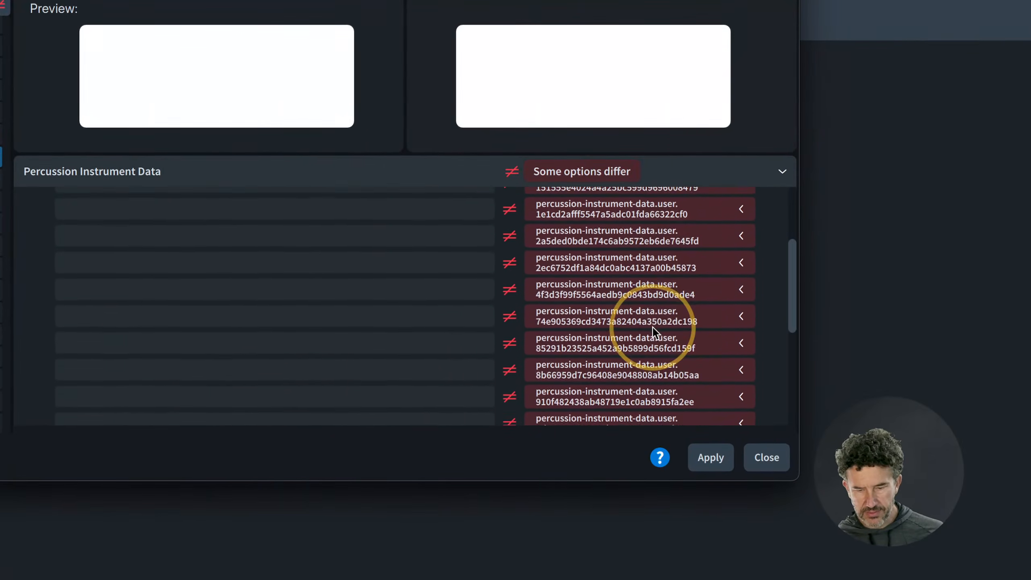
{"action": "scroll", "coordinate": [652, 327], "scroll_direction": "down", "scroll_amount": 3}
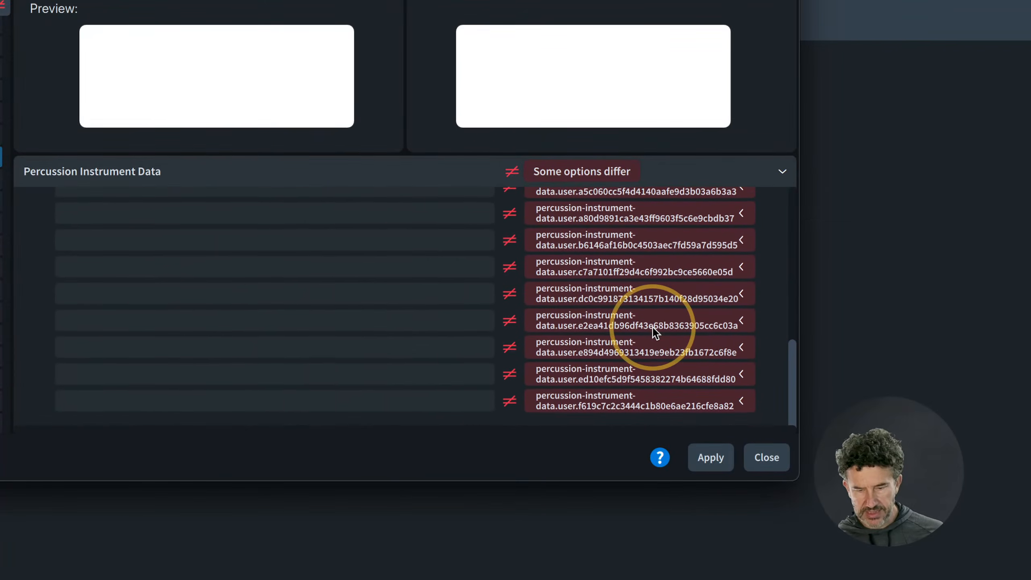
{"action": "scroll", "coordinate": [652, 328], "scroll_direction": "up", "scroll_amount": 12}
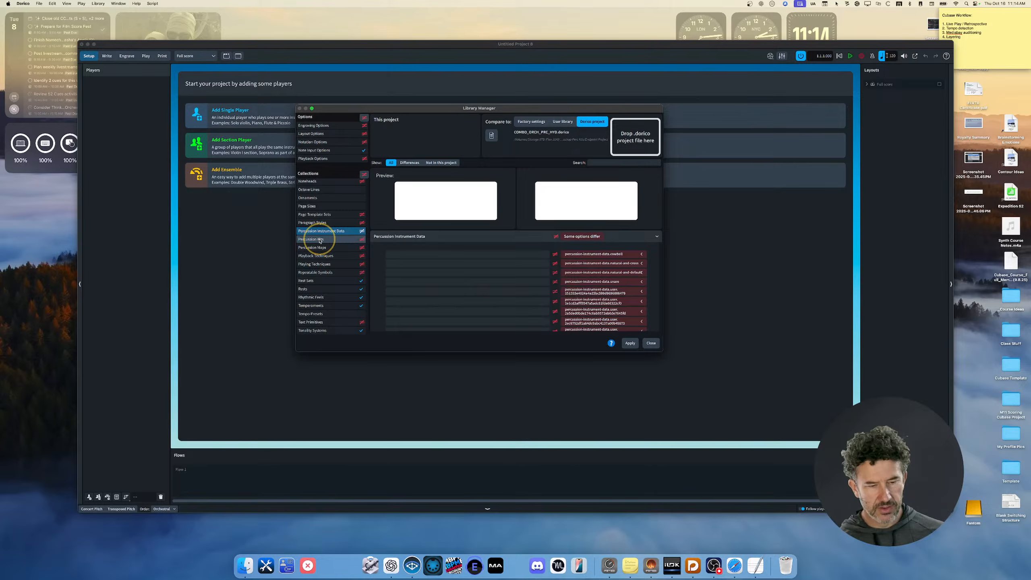
{"action": "left_click", "coordinate": [320, 240]}
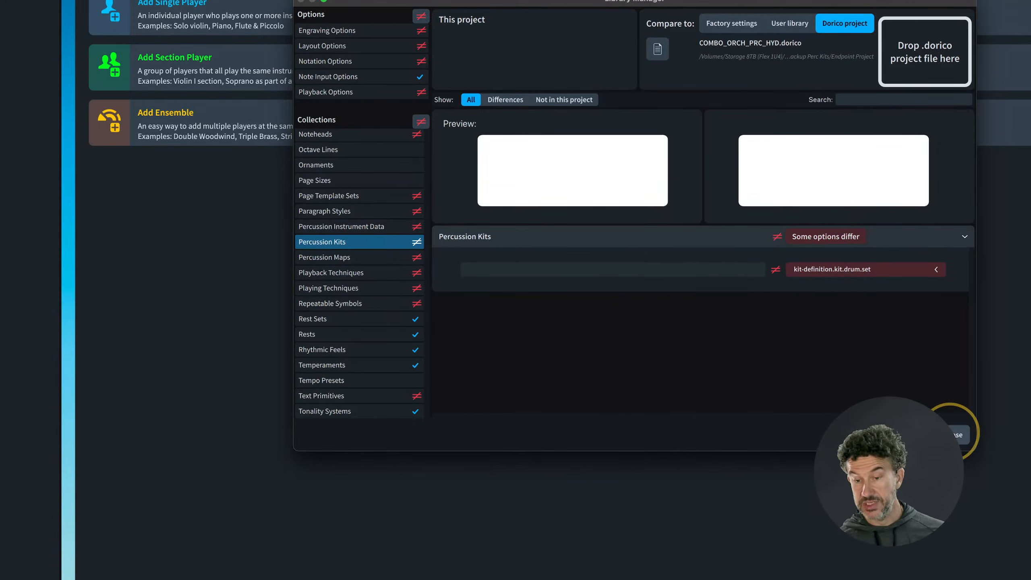
{"action": "left_click", "coordinate": [954, 433]}
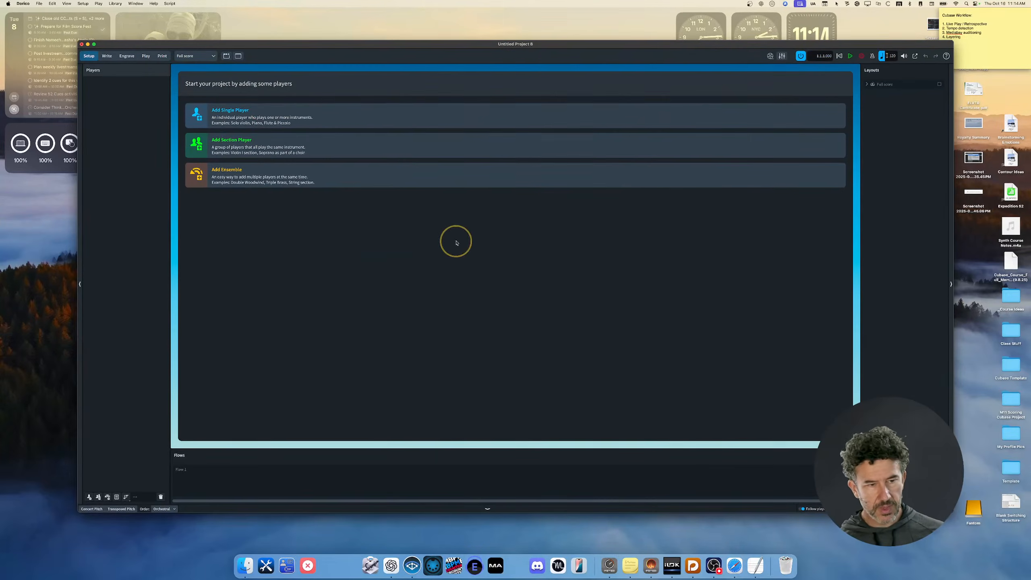
Reopen the Library Manager, check which collections differ from COMBO_ORCH_PRC_HYD.dorico, and close it.
{"action": "left_click", "coordinate": [115, 4]}
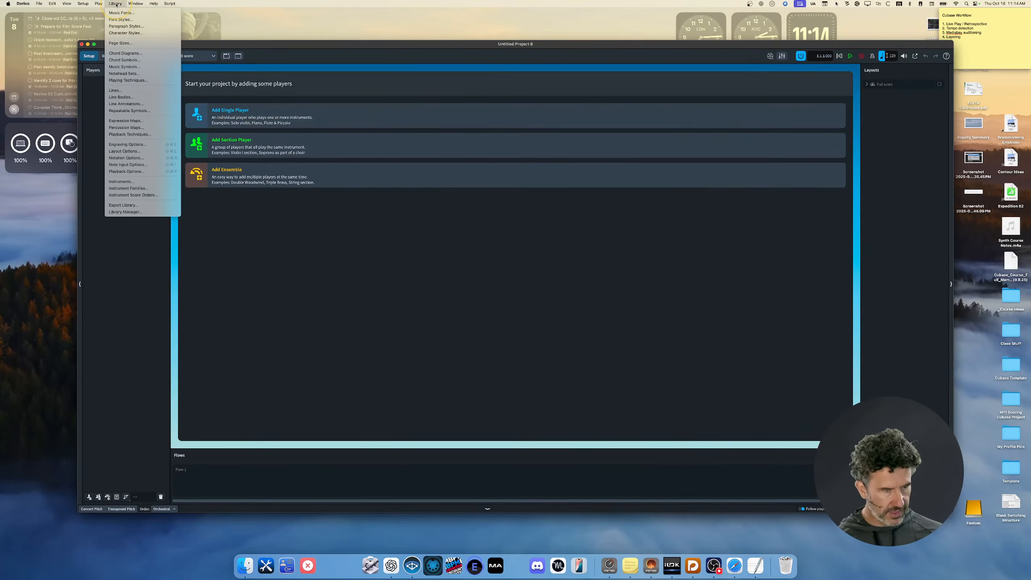
{"action": "left_click", "coordinate": [115, 212]}
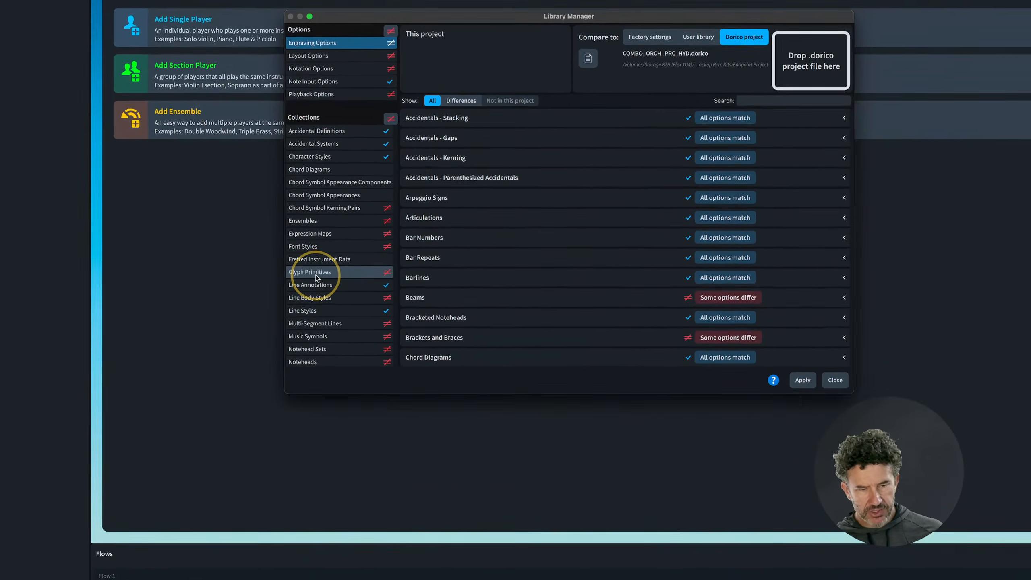
{"action": "scroll", "coordinate": [329, 331], "scroll_direction": "down", "scroll_amount": 10}
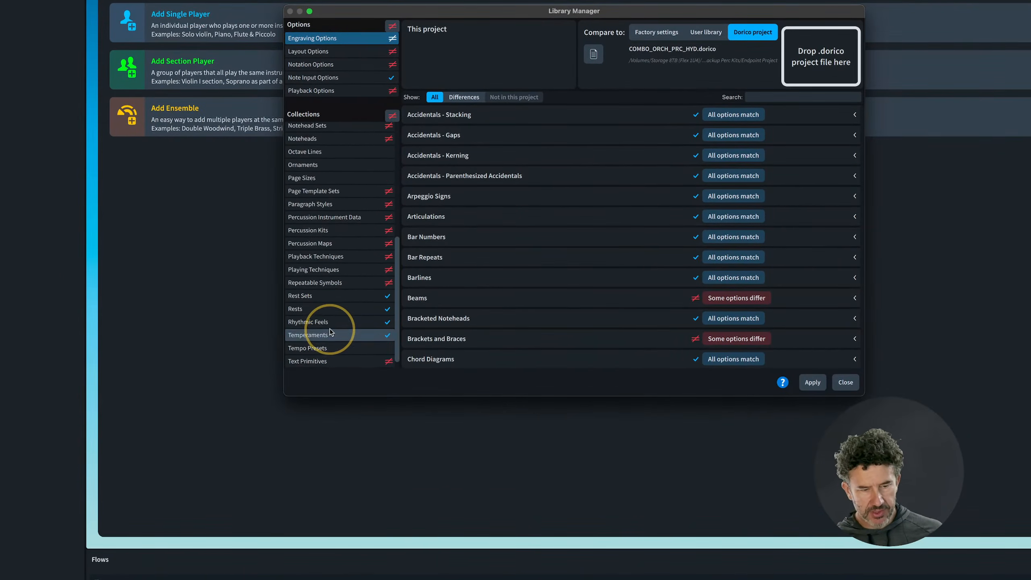
{"action": "scroll", "coordinate": [329, 331], "scroll_direction": "down", "scroll_amount": 1}
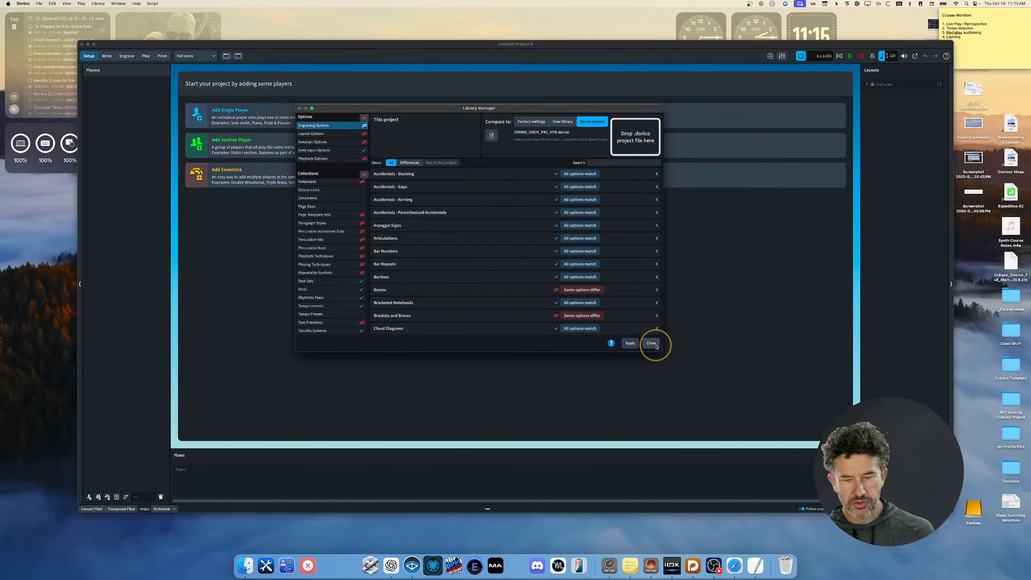
{"action": "left_click", "coordinate": [652, 344]}
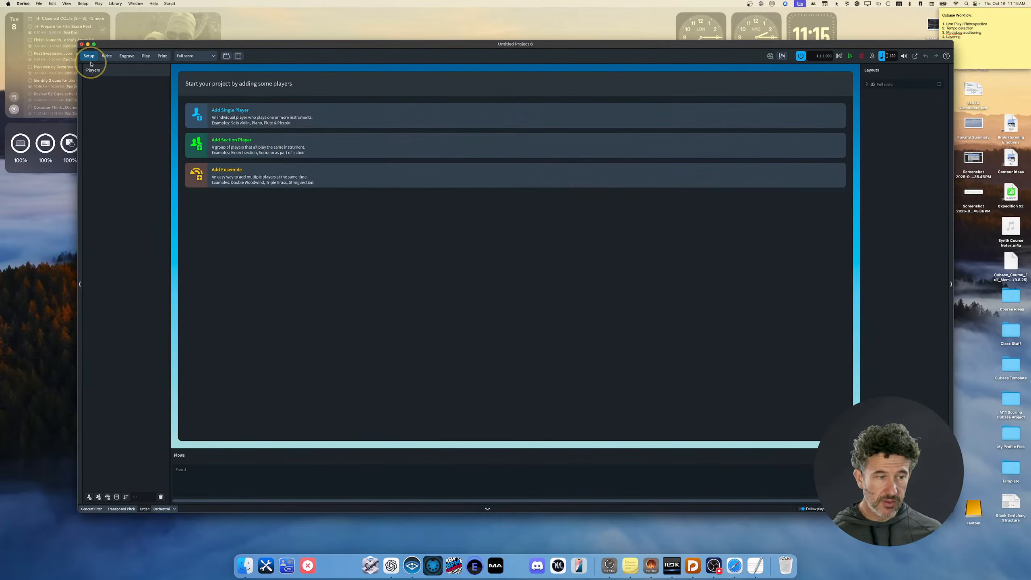
Add a single player and try to import the Taiko HST.doricolib kit from the backup's Perc Kit folder.
{"action": "left_click", "coordinate": [87, 497]}
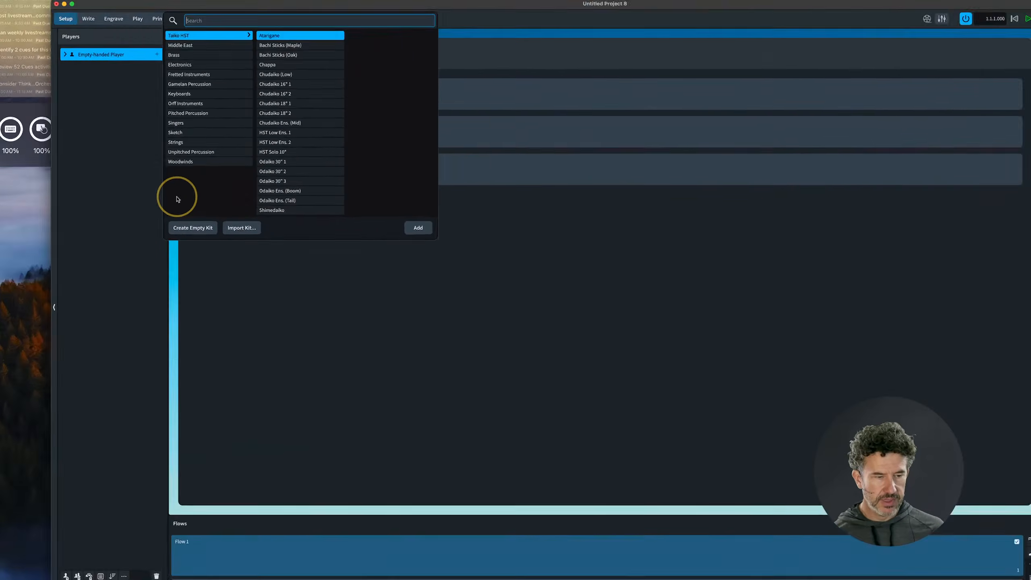
{"action": "left_click", "coordinate": [240, 227]}
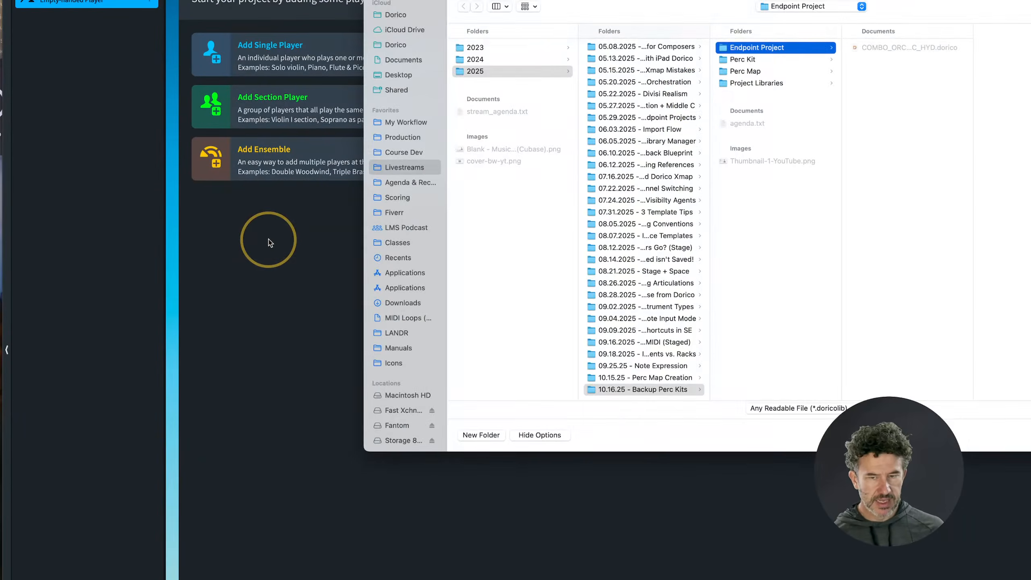
{"action": "left_click", "coordinate": [742, 59]}
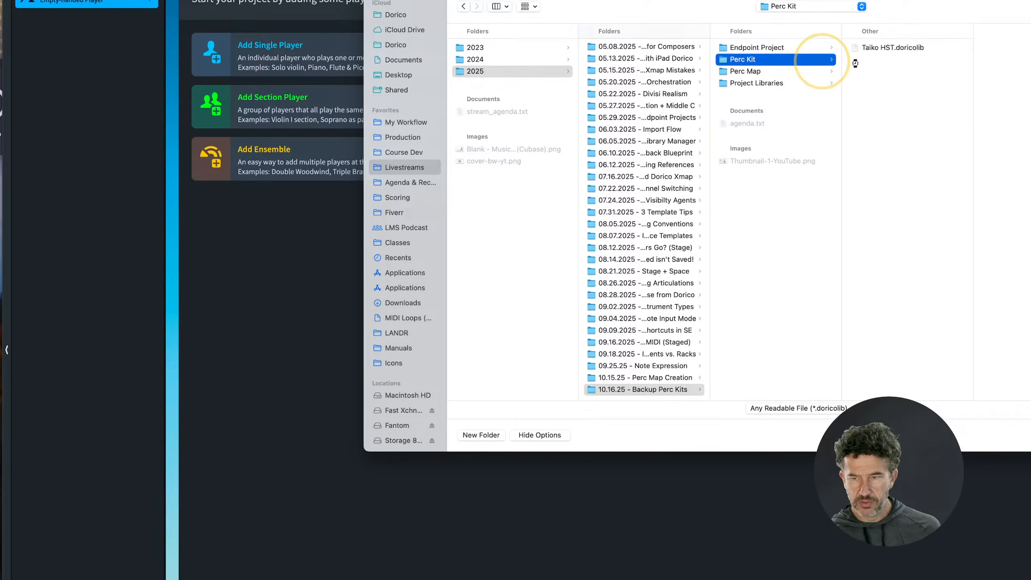
{"action": "left_click", "coordinate": [880, 48]}
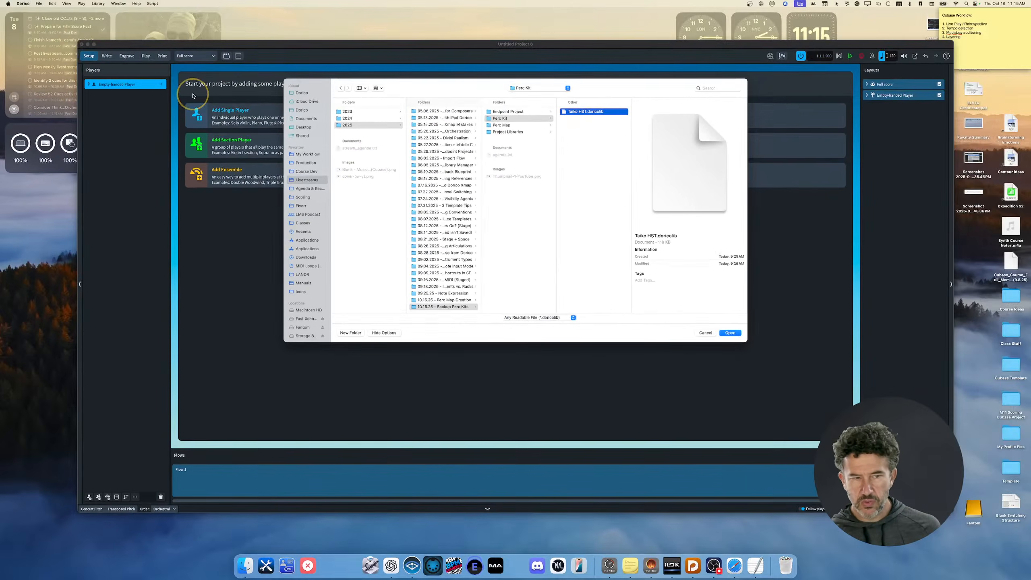
{"action": "left_click", "coordinate": [728, 333]}
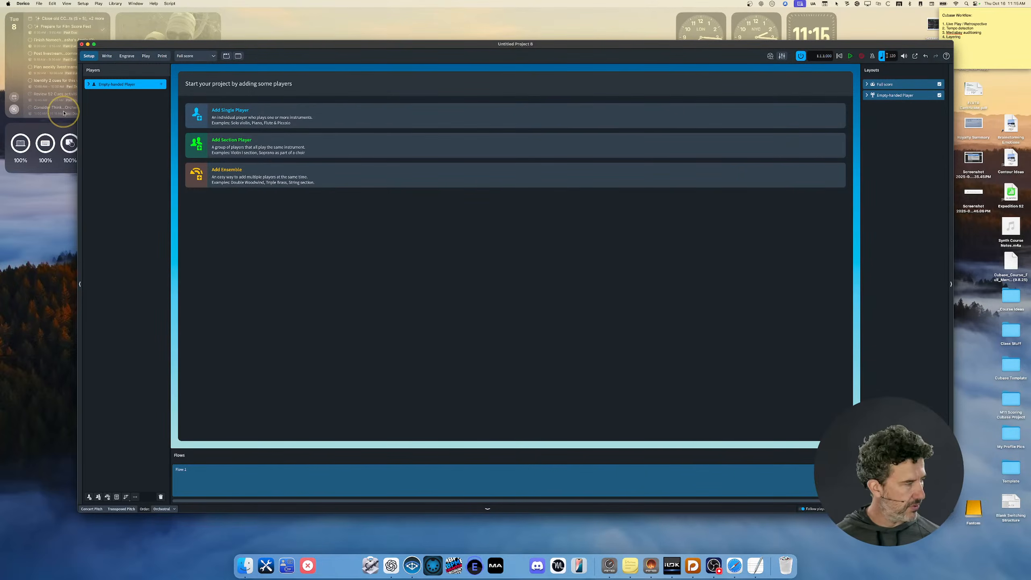
Open the instrument editor and filter the instruments by the Taiko HST family.
{"action": "left_click", "coordinate": [115, 4]}
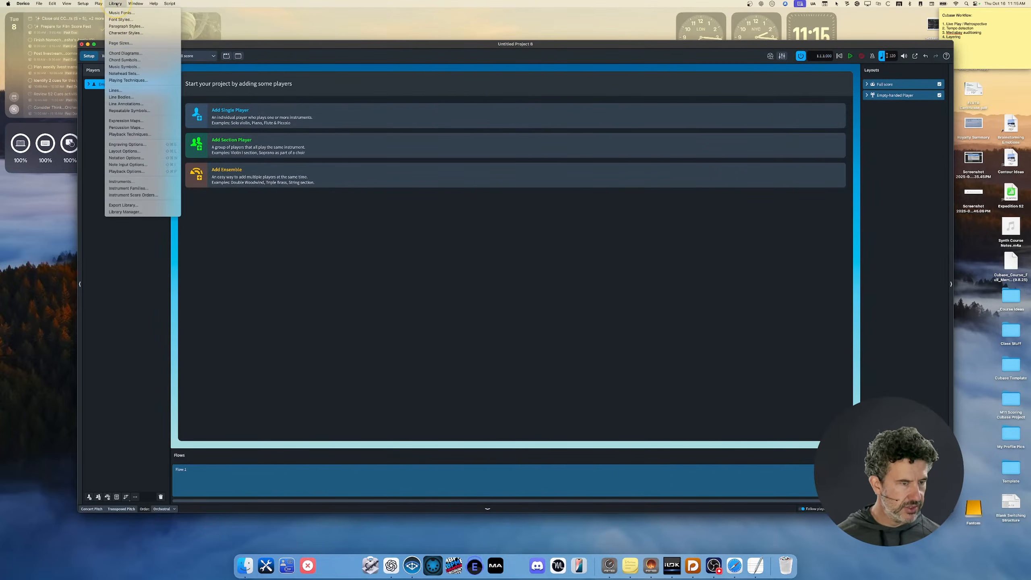
{"action": "left_click", "coordinate": [115, 185]}
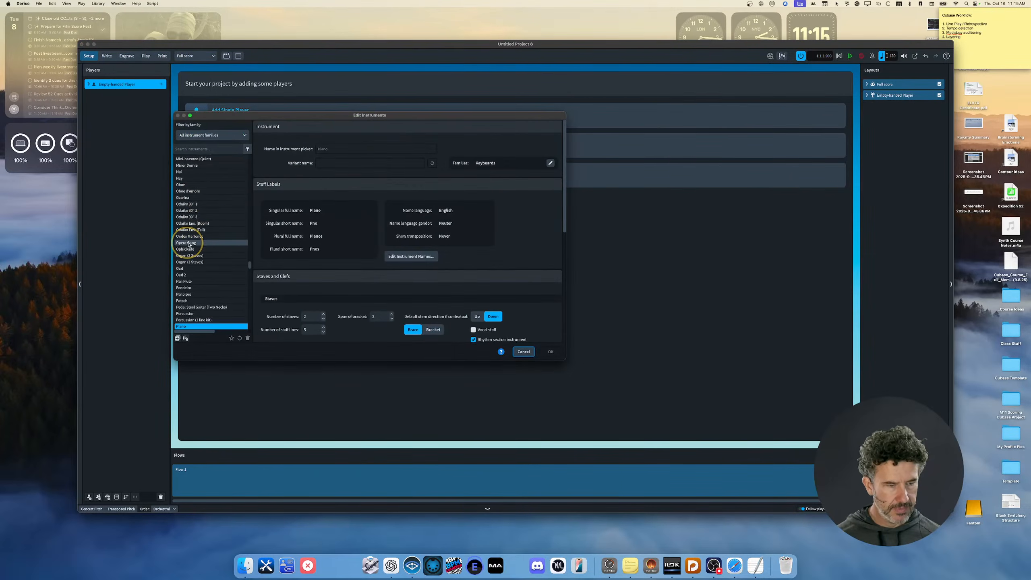
{"action": "left_click", "coordinate": [199, 134]}
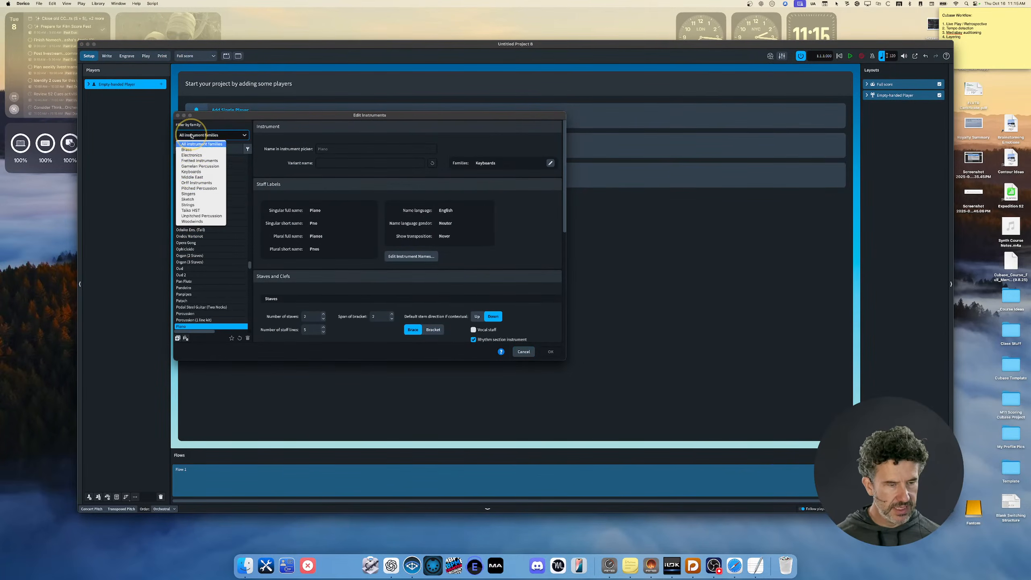
{"action": "left_click", "coordinate": [194, 211]}
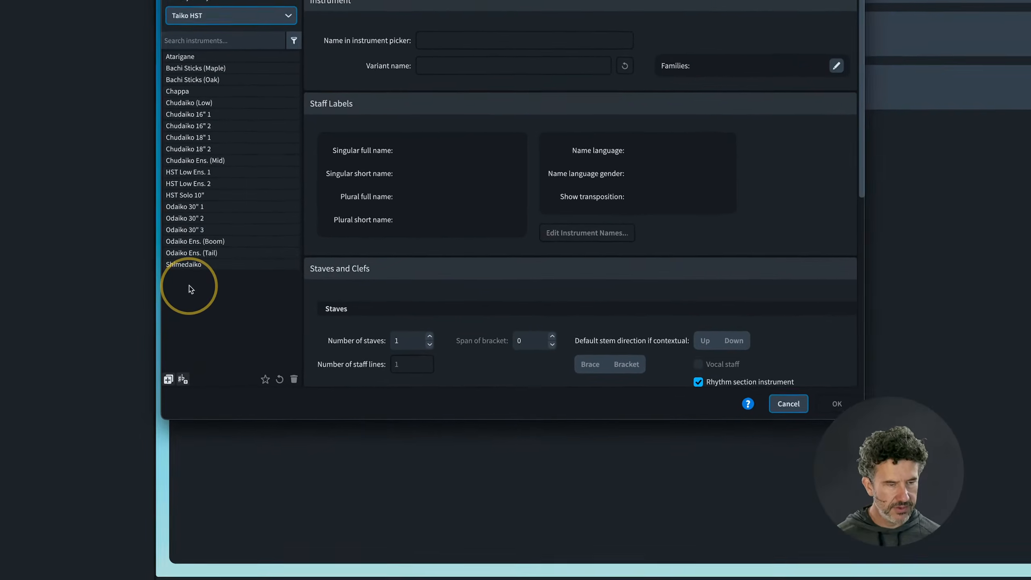
Save the HST Low Ens. 1 instrument as default and close the instrument editor.
{"action": "left_click", "coordinate": [207, 223]}
{"action": "left_click", "coordinate": [266, 381]}
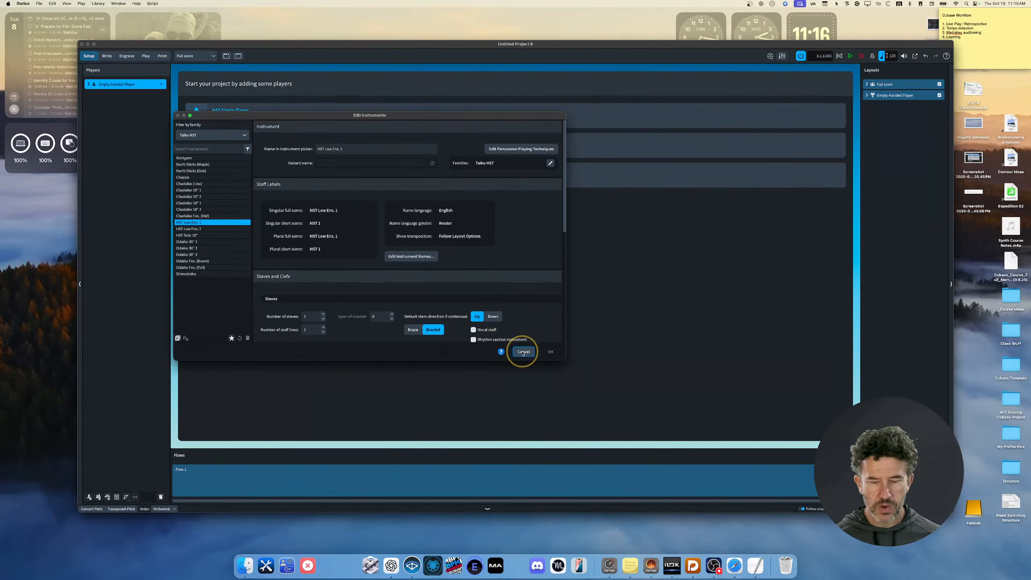
{"action": "left_click", "coordinate": [800, 513]}
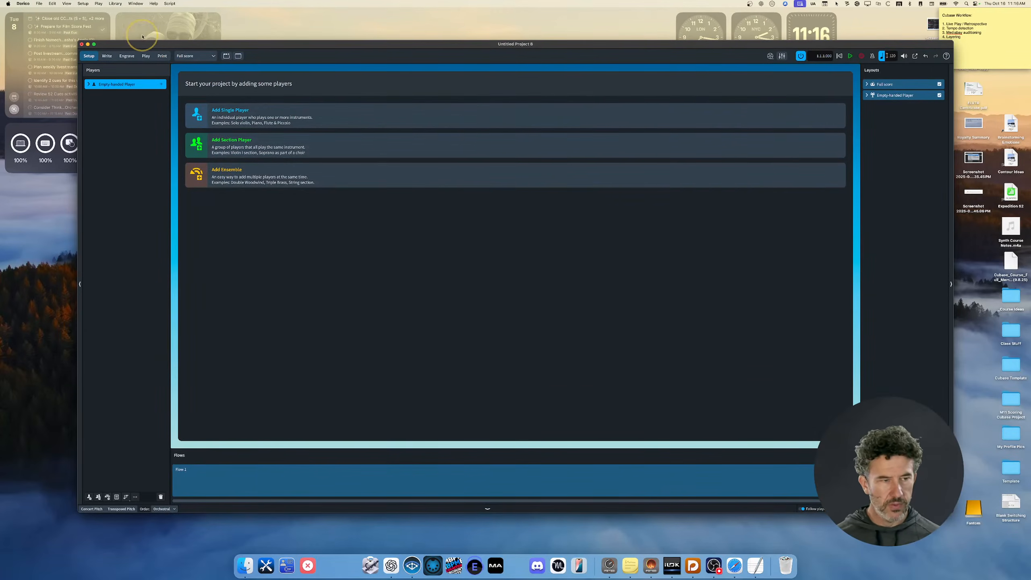
Reopen the Library Manager and examine the playing techniques and notehead sets in the first user-defined Percussion Instrument Data entry.
{"action": "left_click", "coordinate": [116, 6]}
{"action": "left_click", "coordinate": [132, 212]}
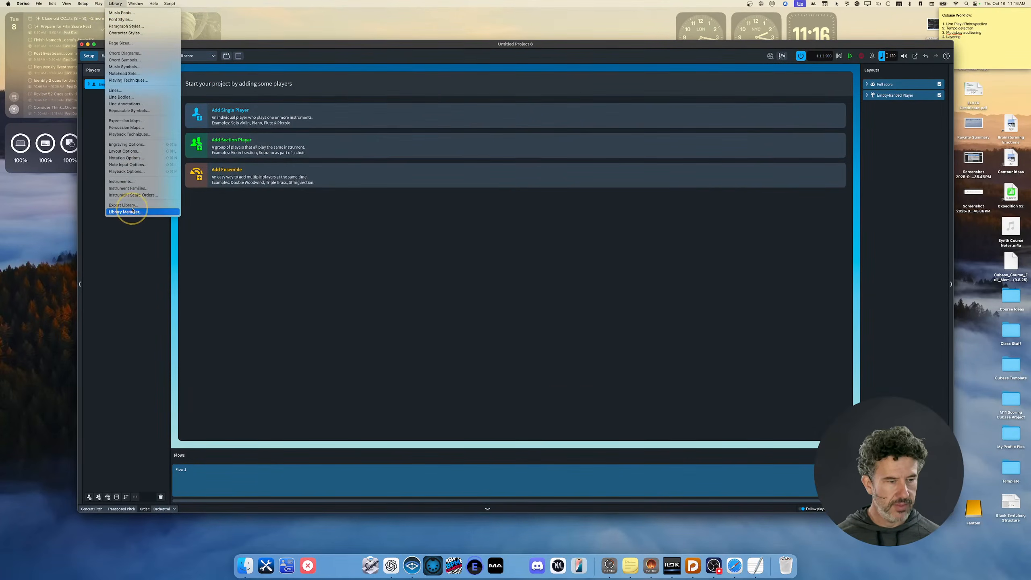
{"action": "left_click", "coordinate": [356, 261]}
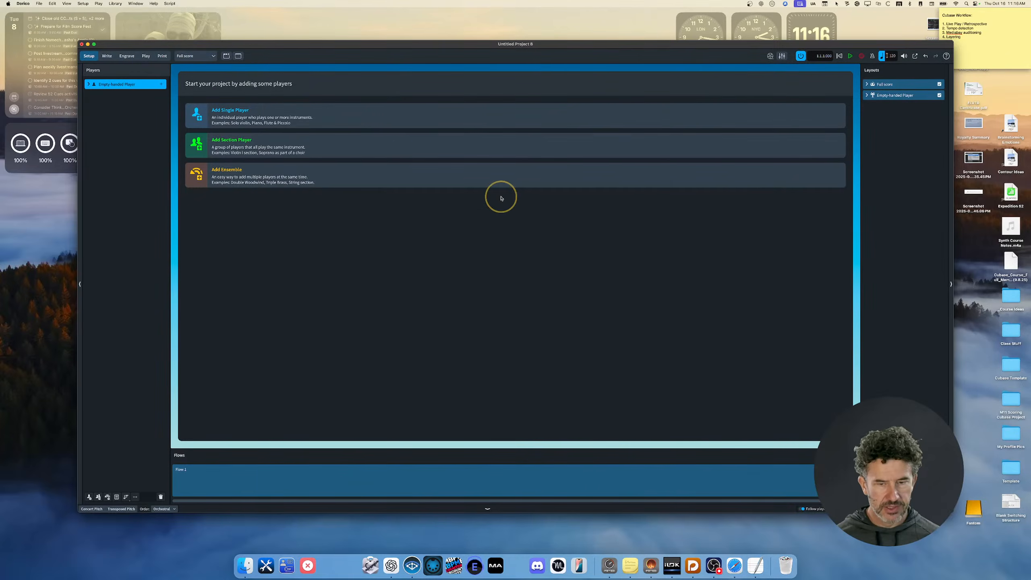
{"action": "scroll", "coordinate": [325, 301], "scroll_direction": "down", "scroll_amount": 5}
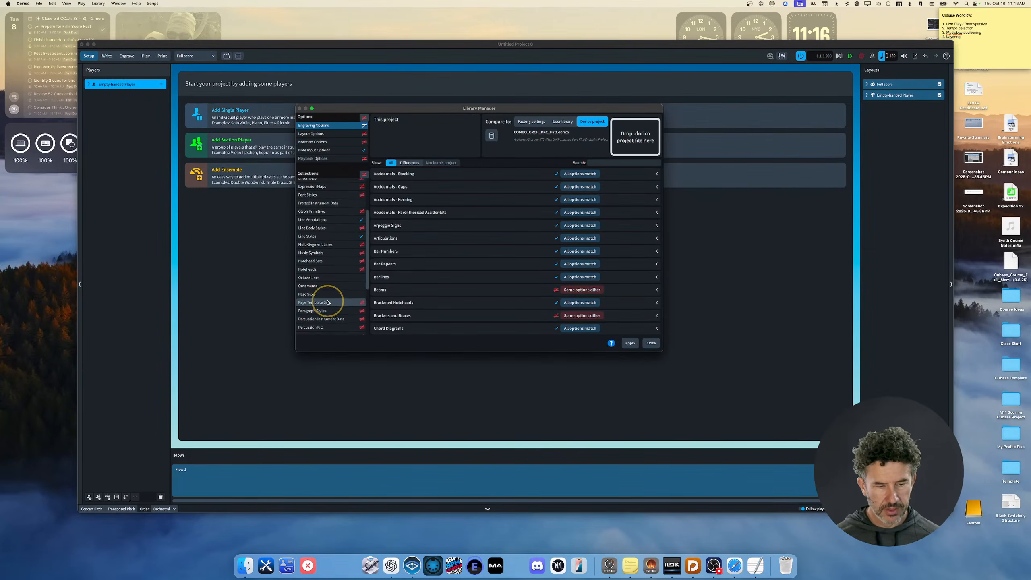
{"action": "left_click", "coordinate": [324, 270]}
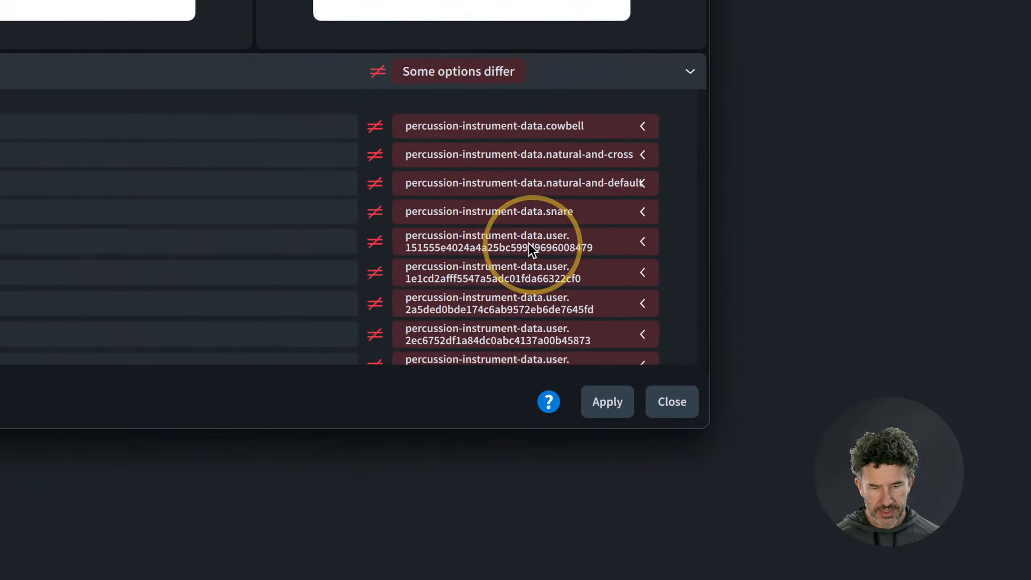
{"action": "left_click", "coordinate": [419, 246]}
{"action": "left_click", "coordinate": [643, 241]}
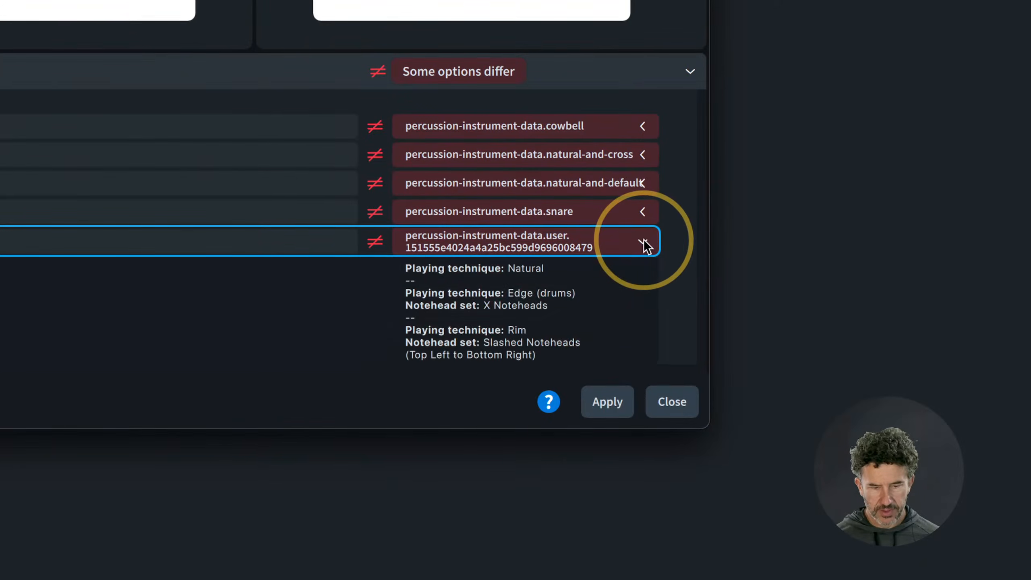
{"action": "scroll", "coordinate": [646, 244], "scroll_direction": "down", "scroll_amount": 2}
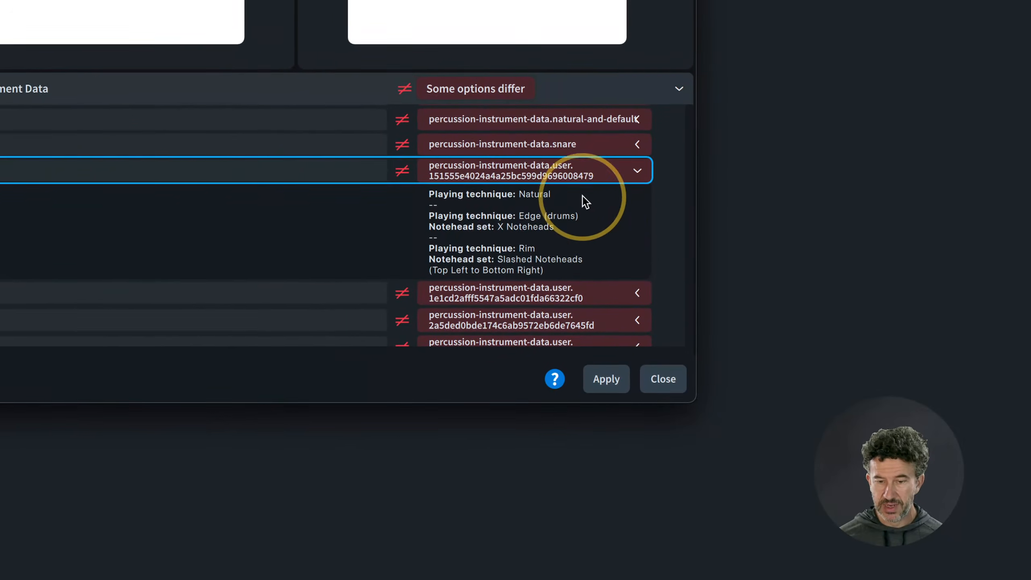
{"action": "left_click", "coordinate": [637, 172]}
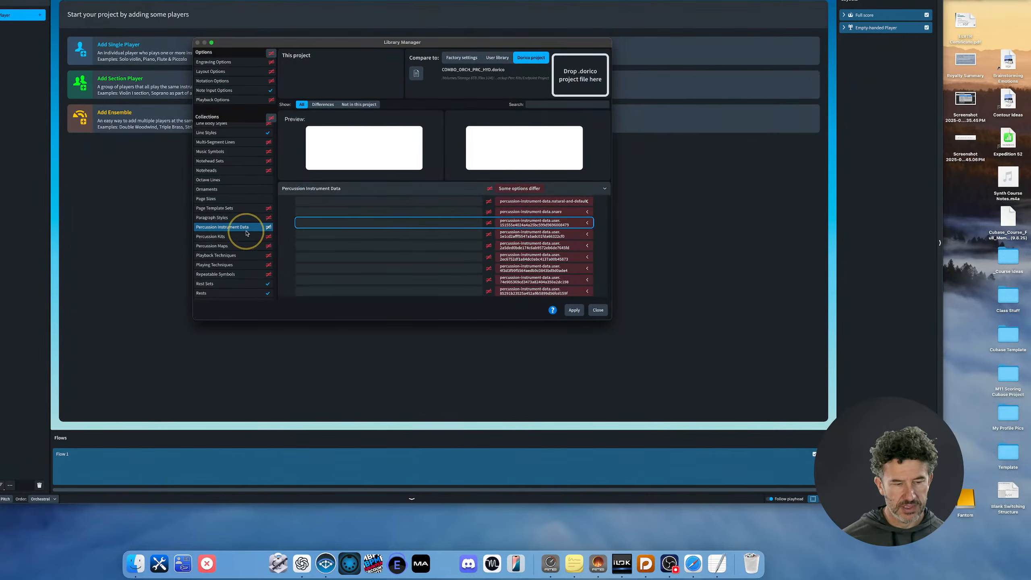
Examine the components of the kit-definition.kit.drum.set entry in the Percussion Kits collection.
{"action": "left_click", "coordinate": [227, 236]}
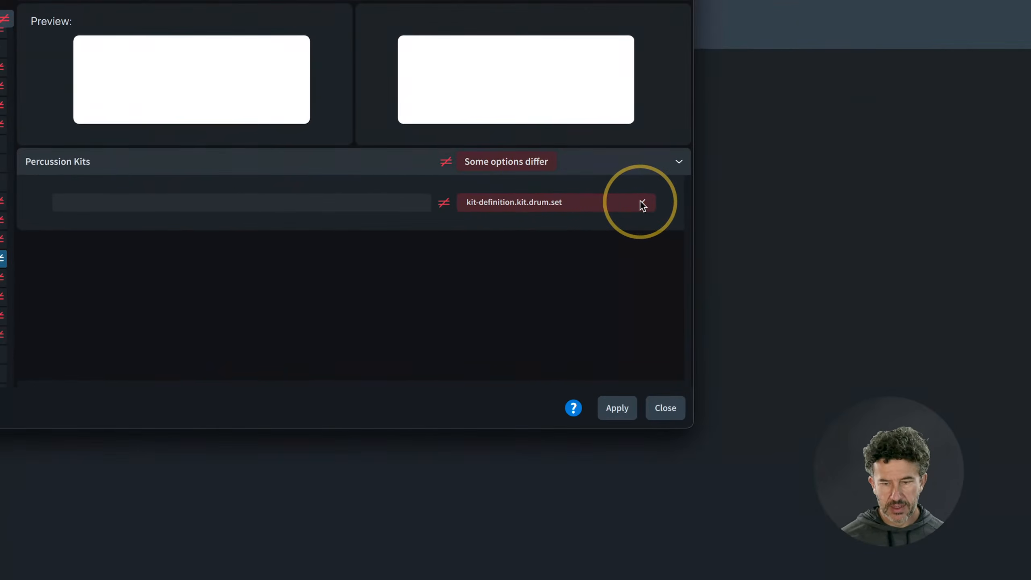
{"action": "left_click", "coordinate": [641, 205]}
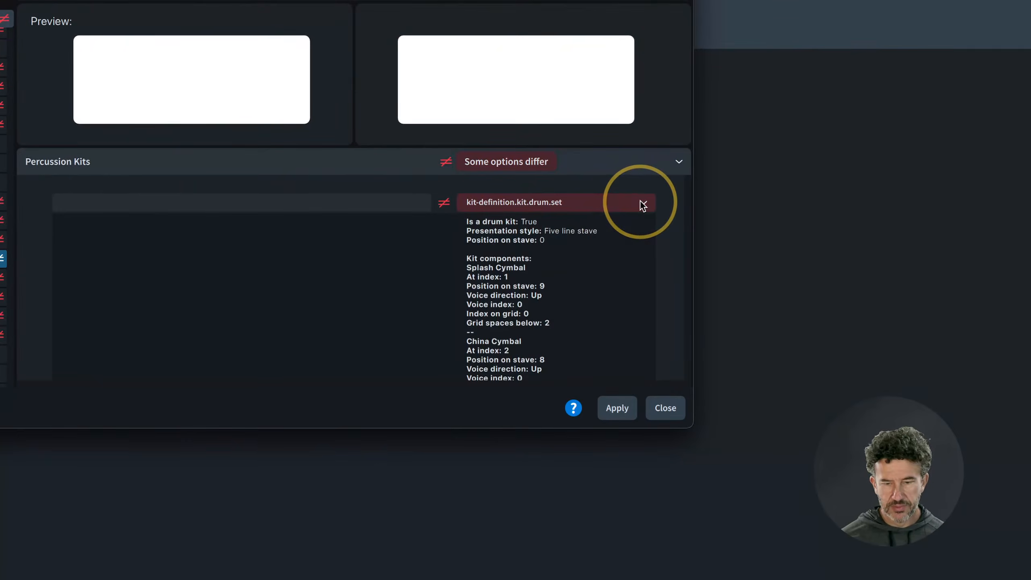
{"action": "scroll", "coordinate": [589, 262], "scroll_direction": "down", "scroll_amount": 2}
{"action": "scroll", "coordinate": [589, 259], "scroll_direction": "down", "scroll_amount": 6}
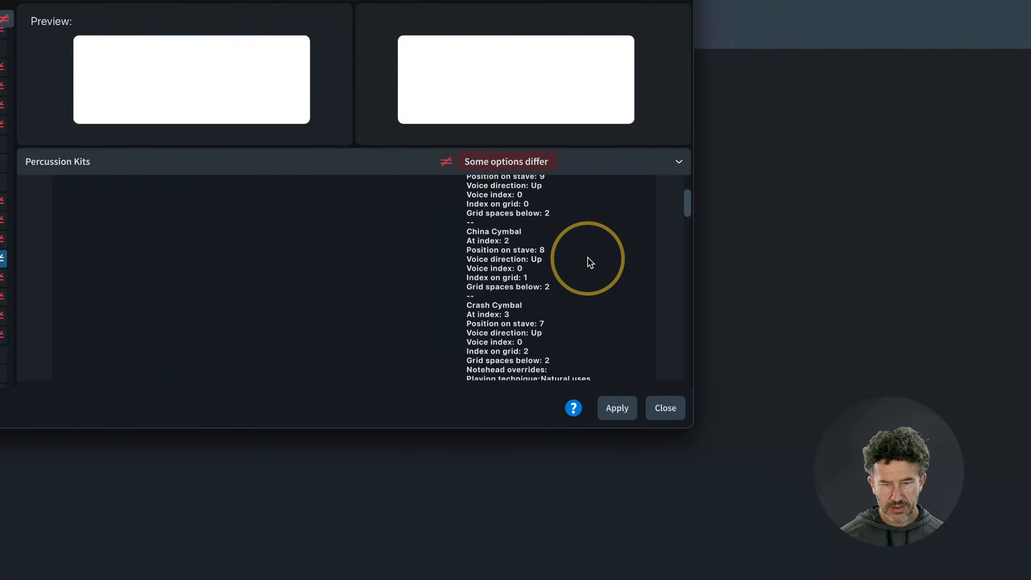
{"action": "scroll", "coordinate": [588, 260], "scroll_direction": "down", "scroll_amount": 6}
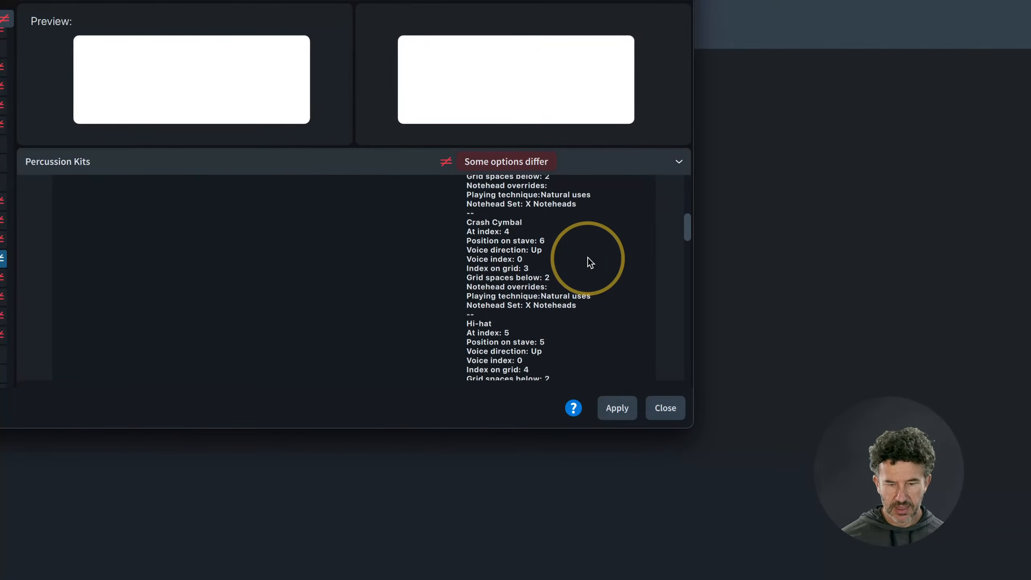
{"action": "scroll", "coordinate": [589, 261], "scroll_direction": "down", "scroll_amount": 4}
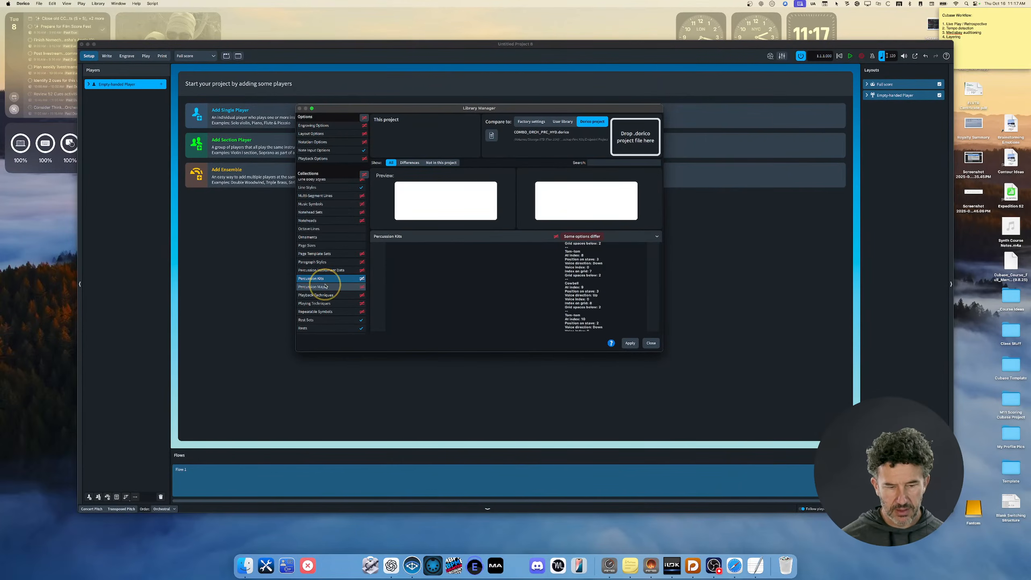
{"action": "left_click", "coordinate": [658, 236]}
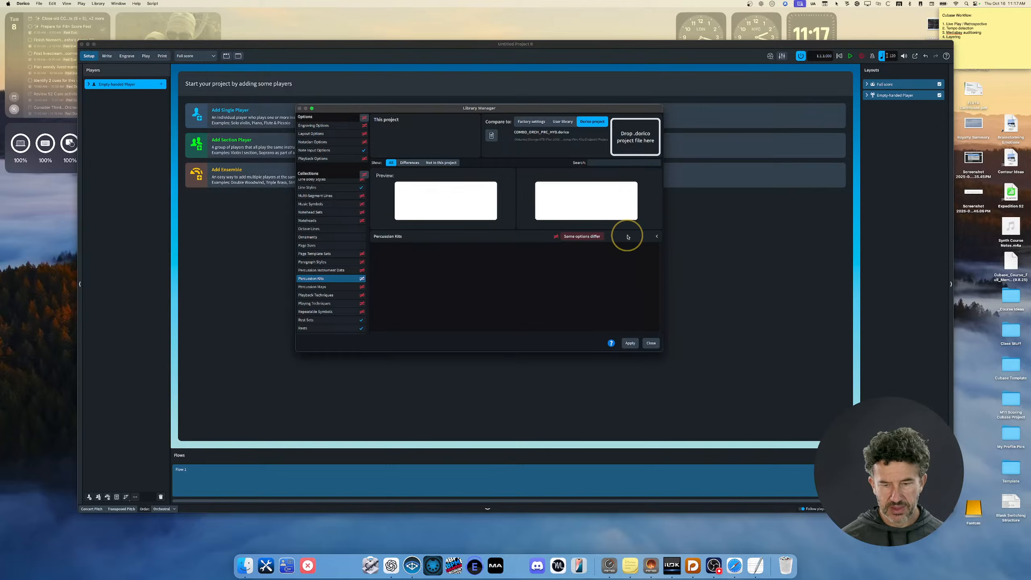
Examine the Taiko HST entry's instruments and MIDI pitches in the Percussion Maps collection, and close the Library Manager.
{"action": "left_click", "coordinate": [330, 288]}
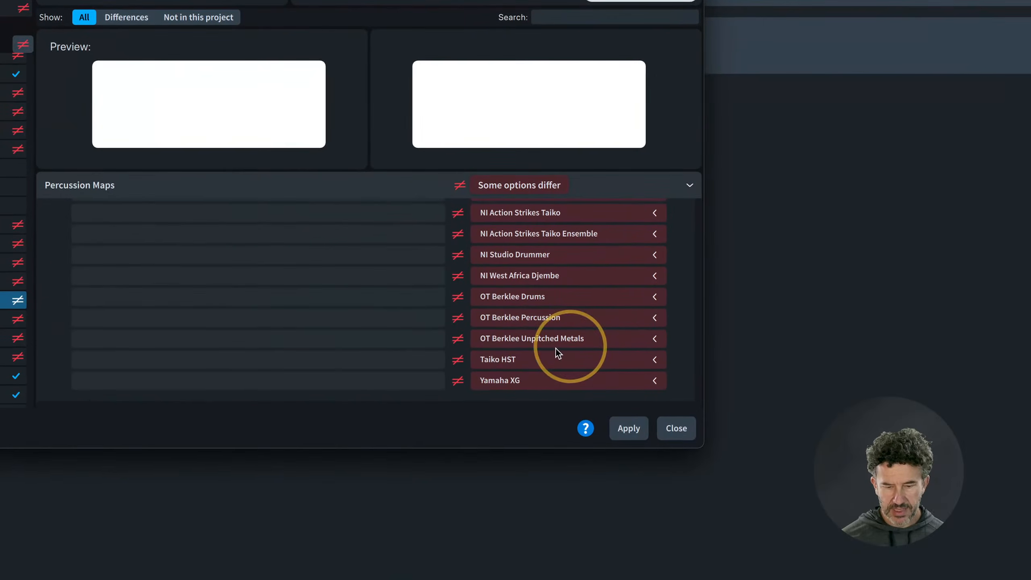
{"action": "left_click", "coordinate": [502, 359]}
{"action": "left_click", "coordinate": [655, 359]}
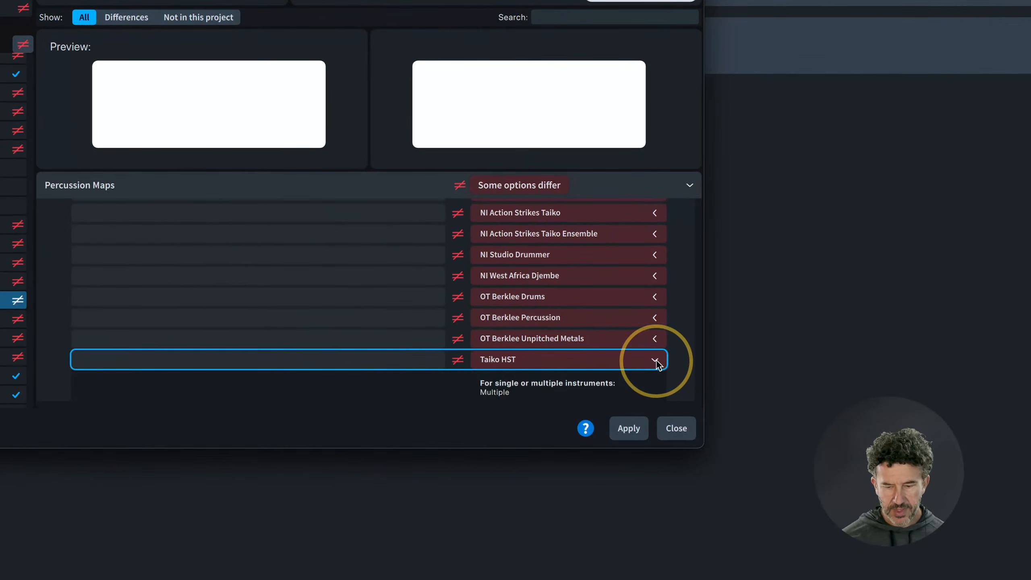
{"action": "scroll", "coordinate": [658, 364], "scroll_direction": "down", "scroll_amount": 5}
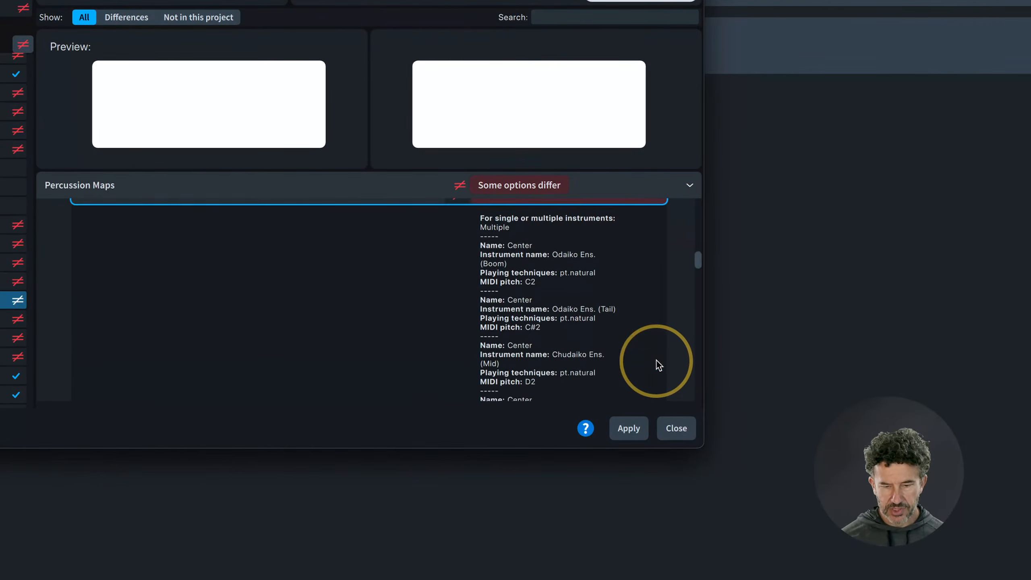
{"action": "scroll", "coordinate": [657, 360], "scroll_direction": "down", "scroll_amount": 3}
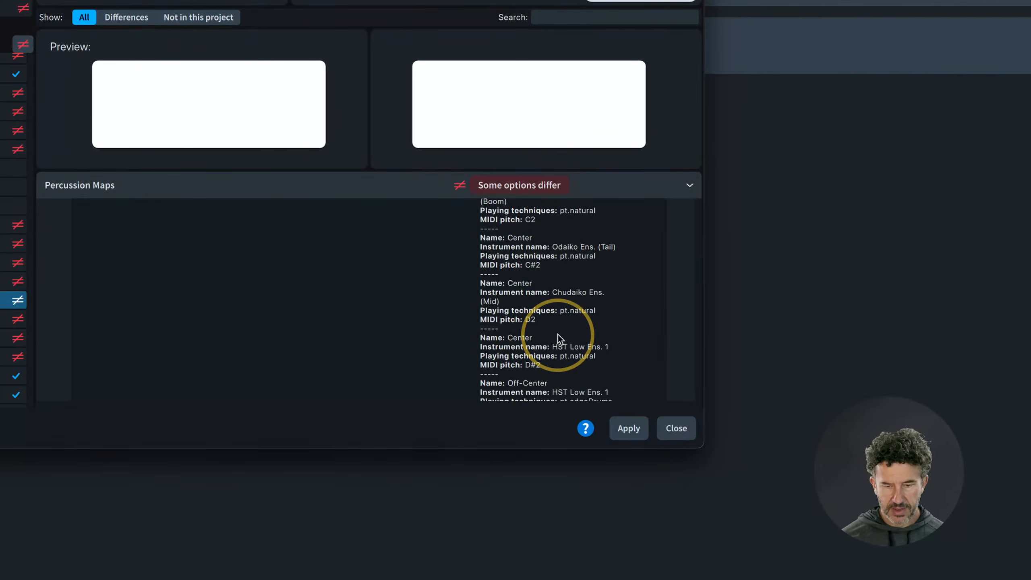
{"action": "scroll", "coordinate": [557, 335], "scroll_direction": "down", "scroll_amount": 4}
{"action": "scroll", "coordinate": [557, 335], "scroll_direction": "up", "scroll_amount": 10}
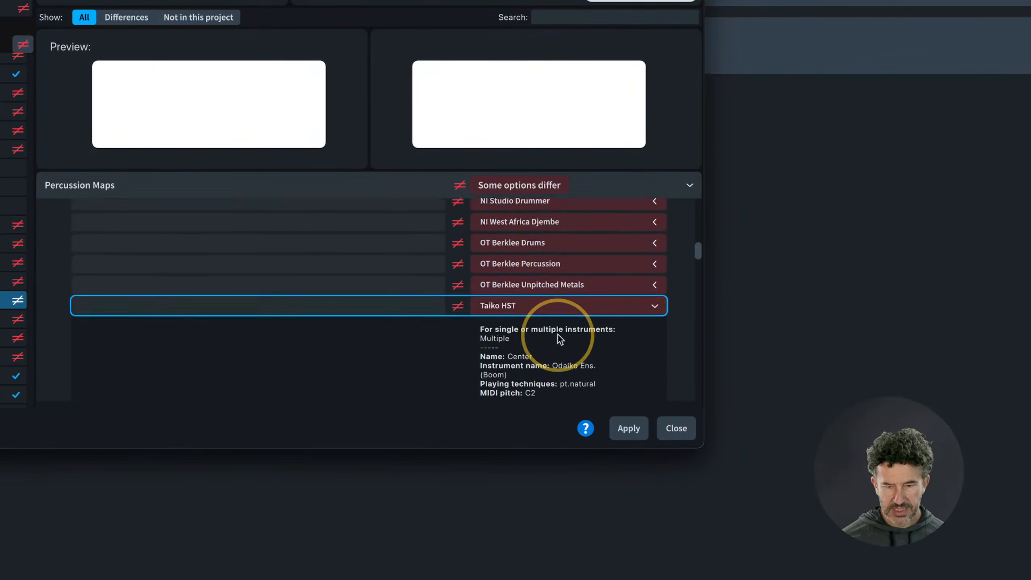
{"action": "scroll", "coordinate": [558, 335], "scroll_direction": "up", "scroll_amount": 10}
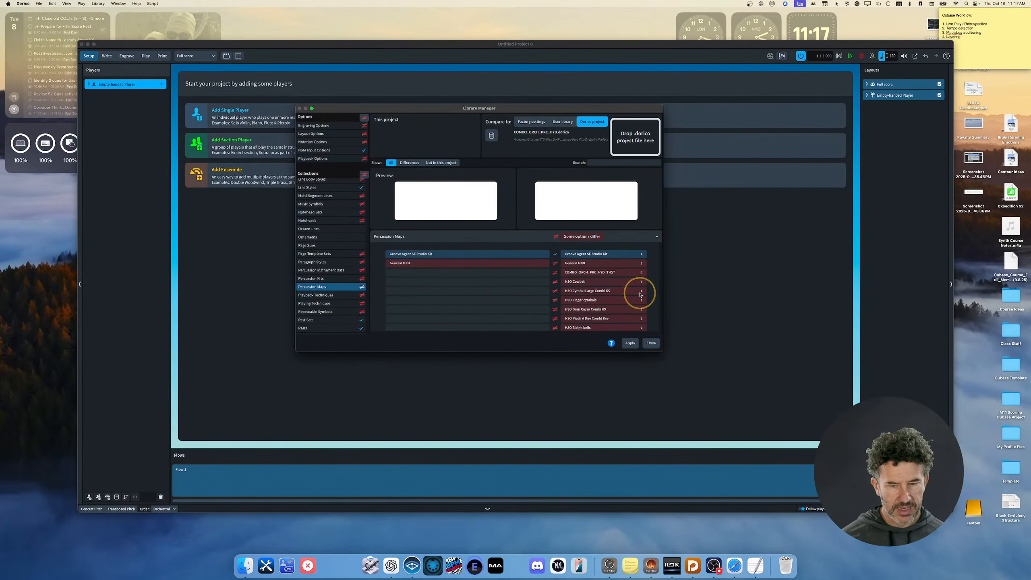
{"action": "left_click", "coordinate": [653, 344]}
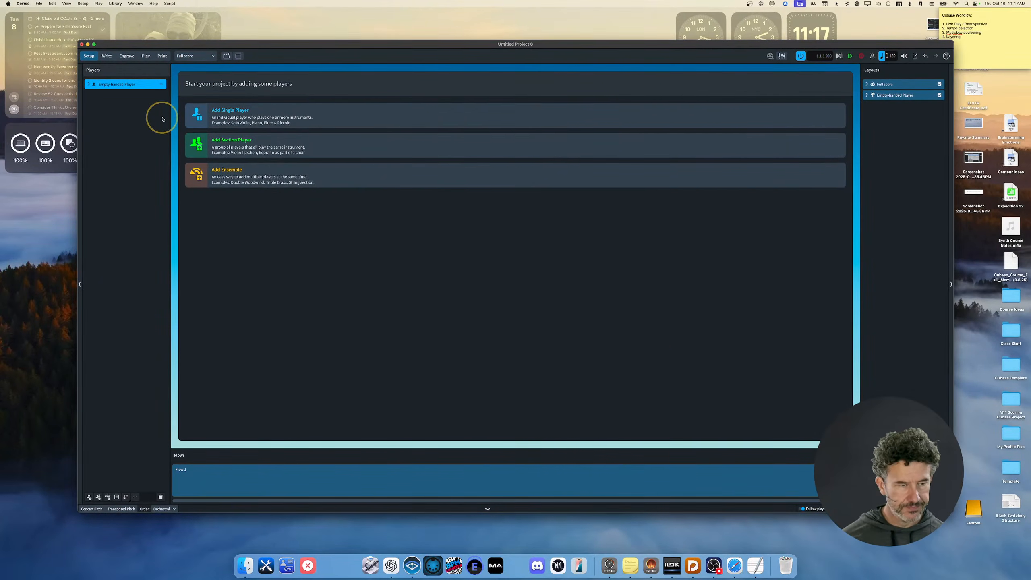
{"action": "left_click", "coordinate": [89, 498]}
{"action": "left_click", "coordinate": [134, 232]}
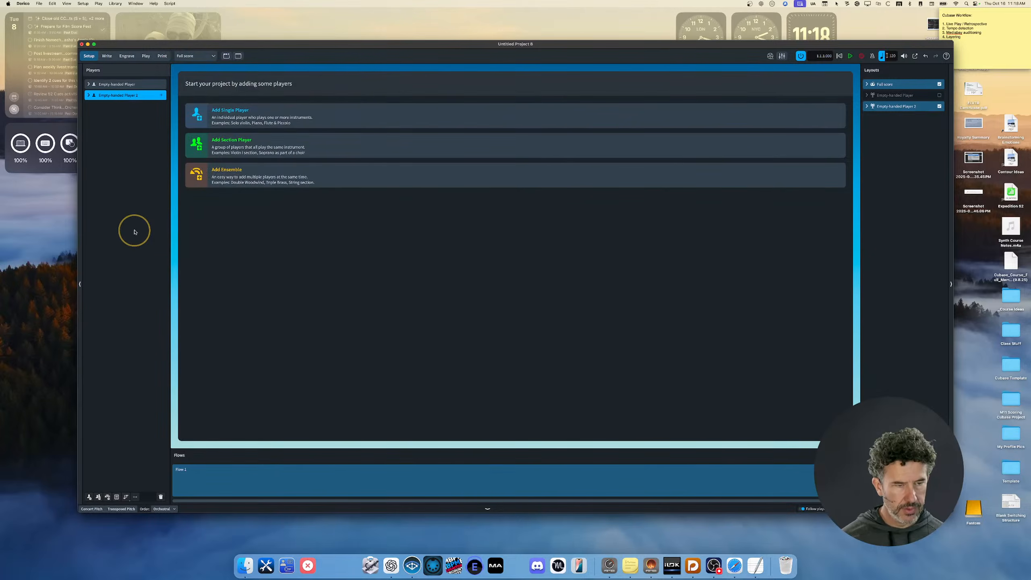
{"action": "right_click", "coordinate": [137, 97]}
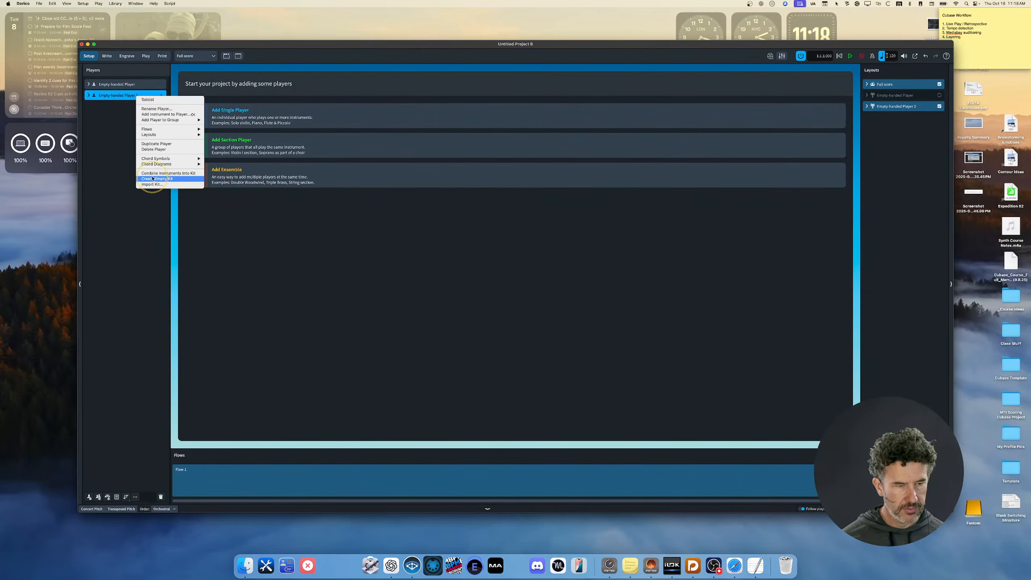
{"action": "left_click", "coordinate": [154, 149]}
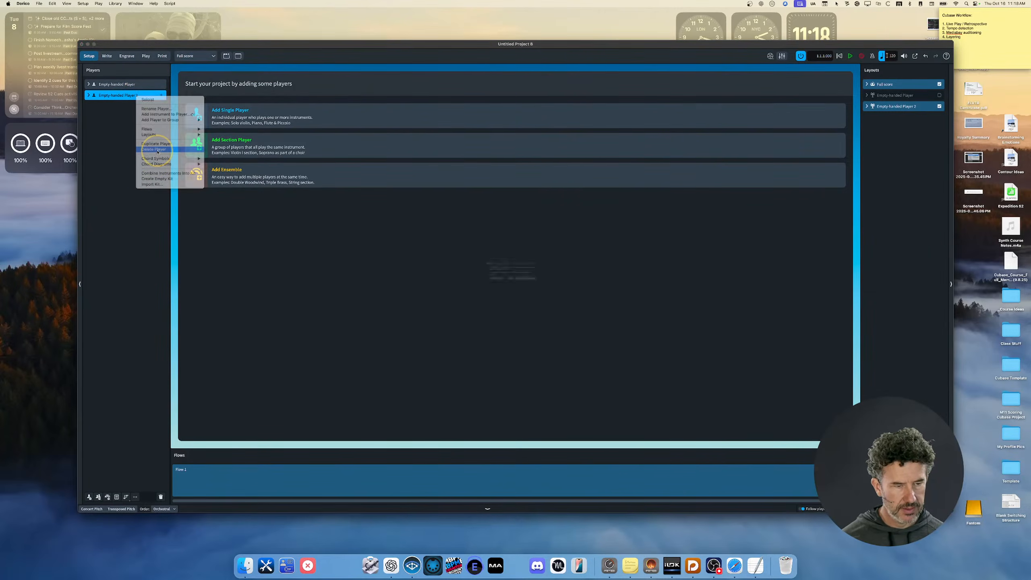
{"action": "left_click", "coordinate": [547, 291]}
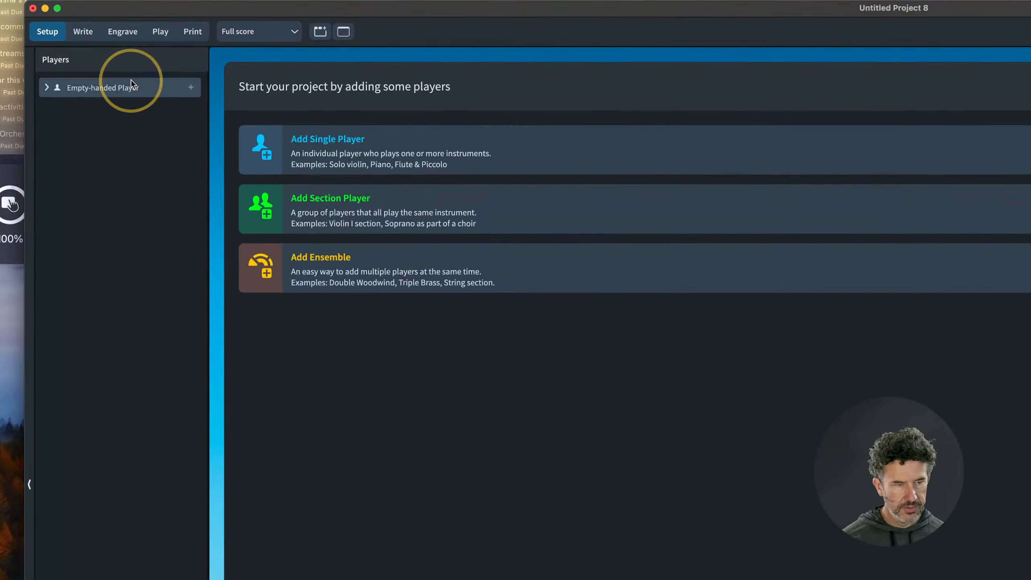
Import the Taiko HST.doricolib kit from the Perc Kit folder into the empty-handed player, and expand the player to show its kit.
{"action": "left_click", "coordinate": [191, 87]}
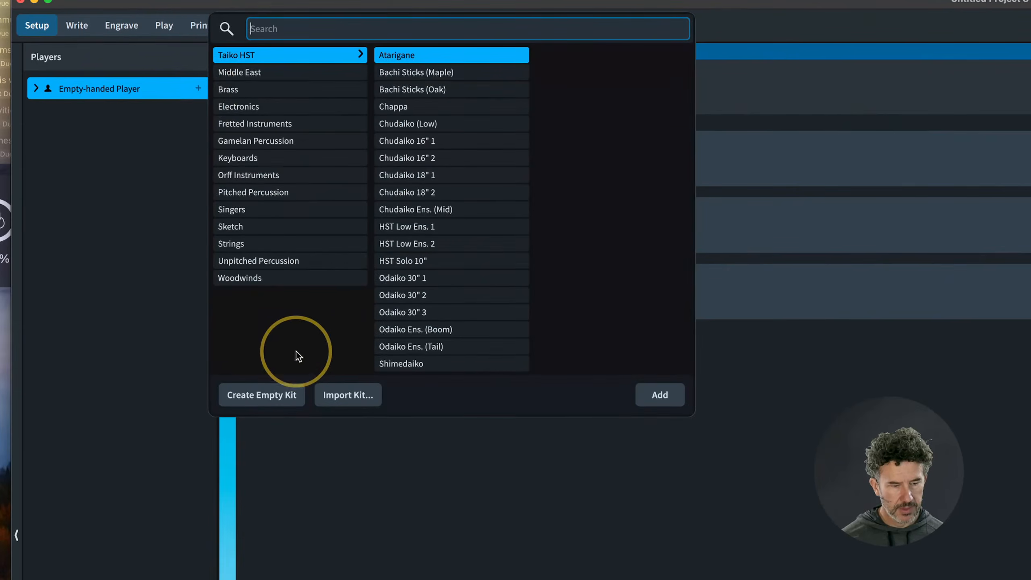
{"action": "left_click", "coordinate": [338, 395]}
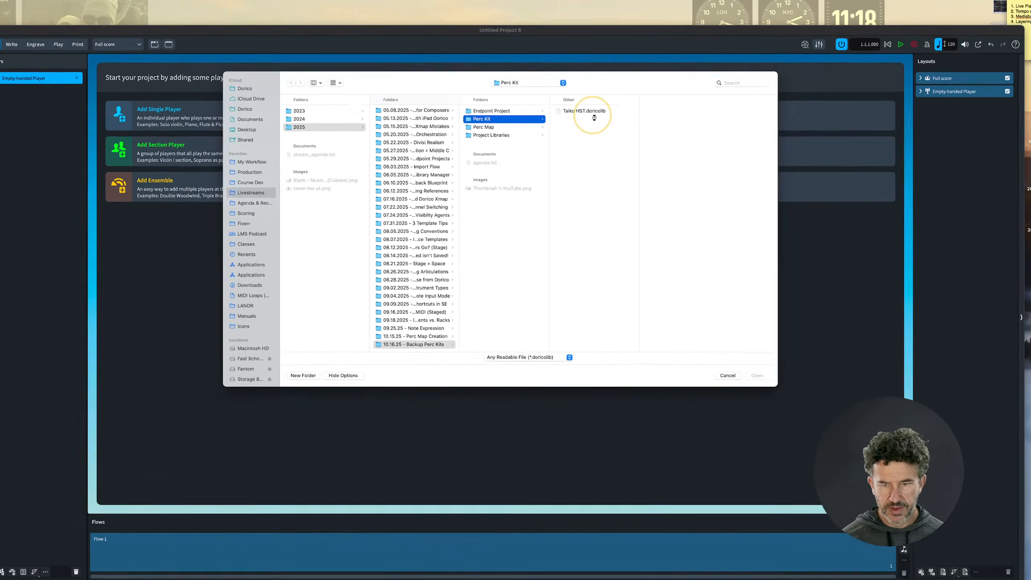
{"action": "double_click", "coordinate": [583, 110]}
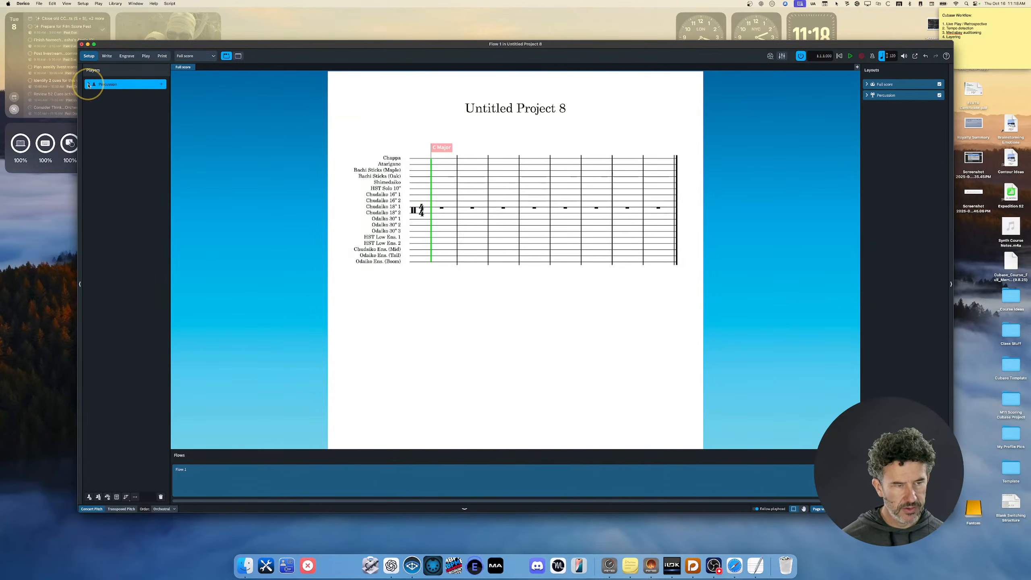
{"action": "left_click", "coordinate": [89, 86]}
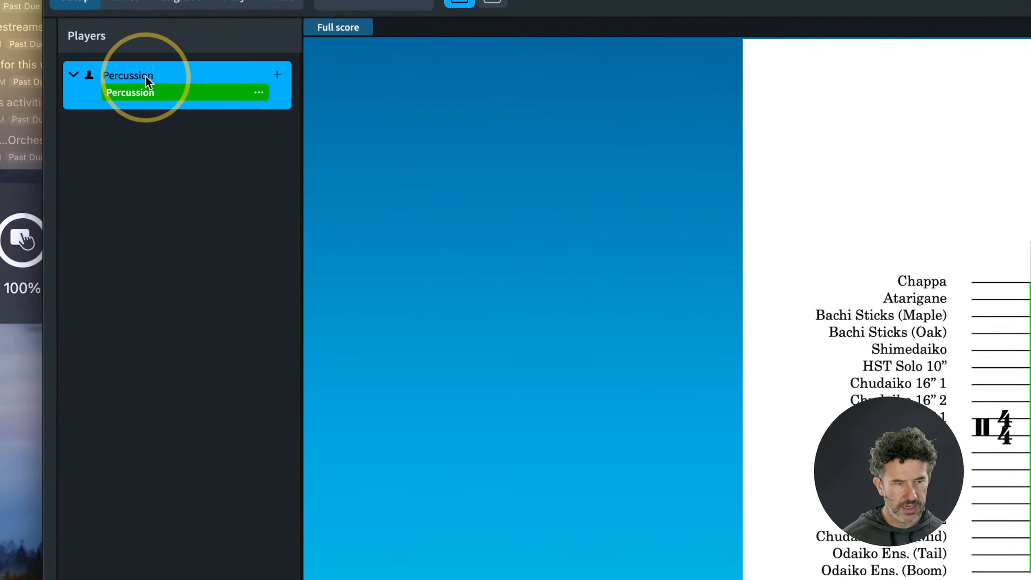
{"action": "double_click", "coordinate": [145, 77]}
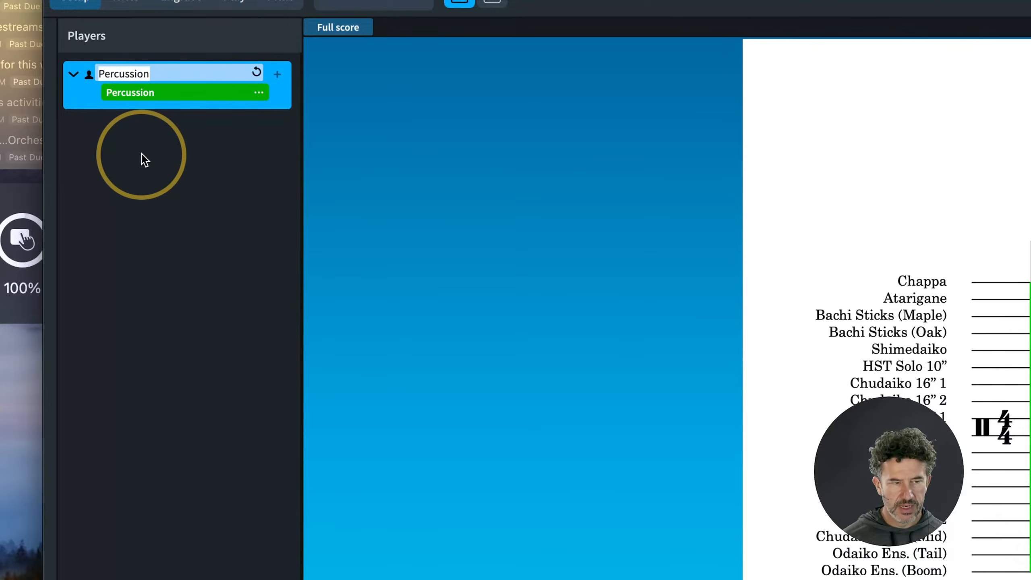
{"action": "key", "text": "Return"}
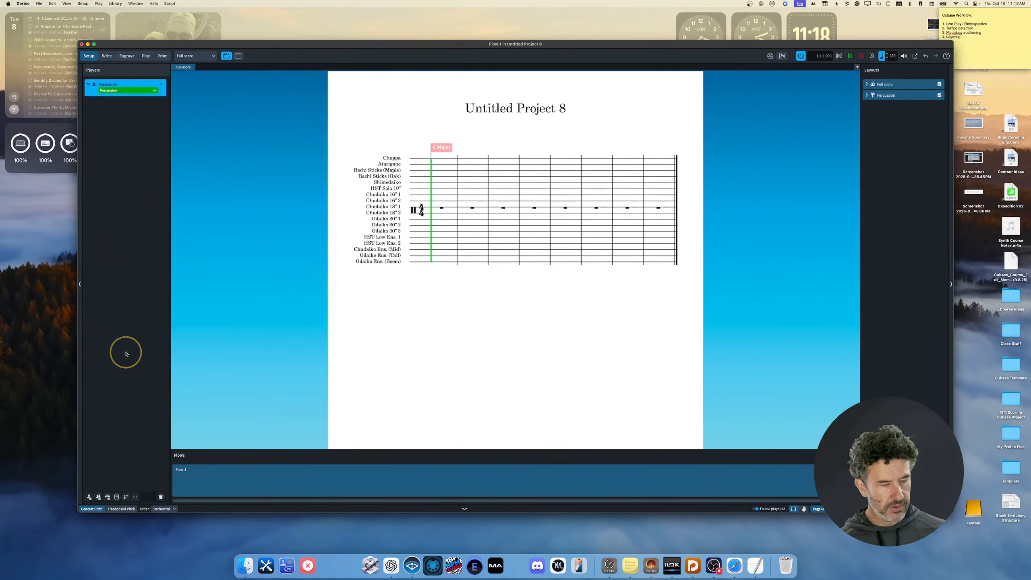
Open the Percussion kit for editing and inspect the playing techniques of Bachi Sticks (Maple).
{"action": "left_click", "coordinate": [154, 91]}
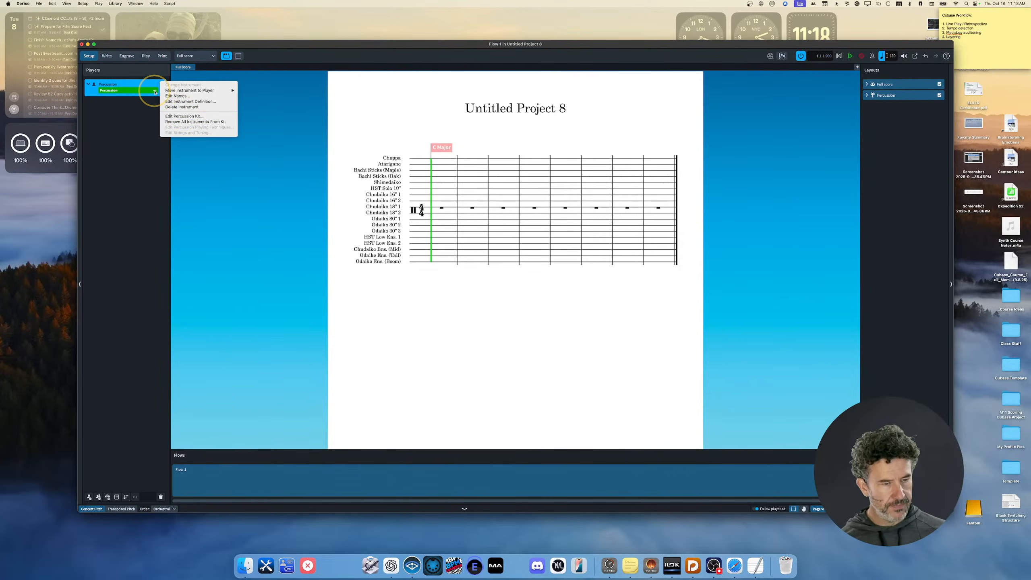
{"action": "left_click", "coordinate": [184, 116]}
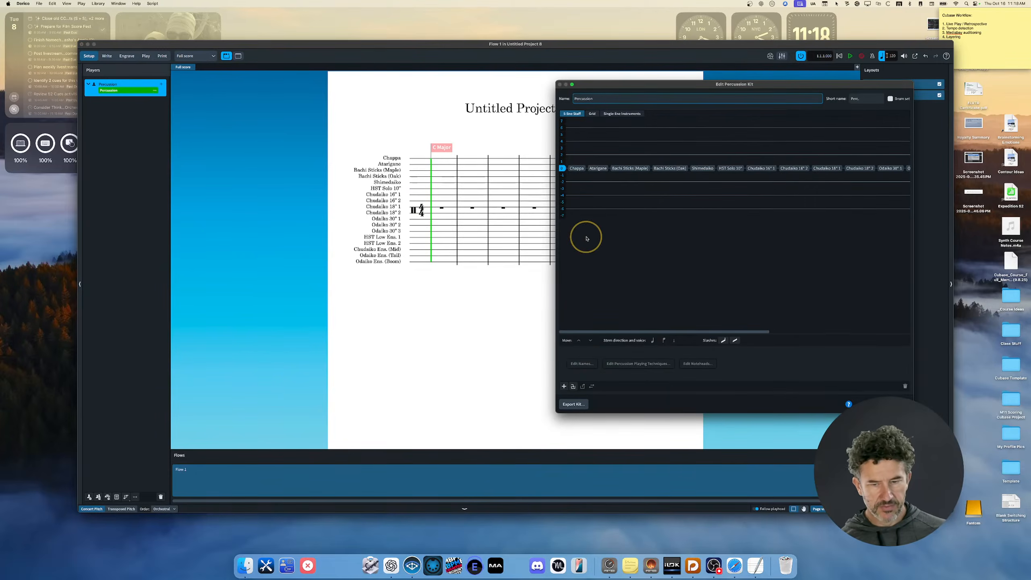
{"action": "left_click", "coordinate": [624, 169]}
{"action": "left_click", "coordinate": [627, 363]}
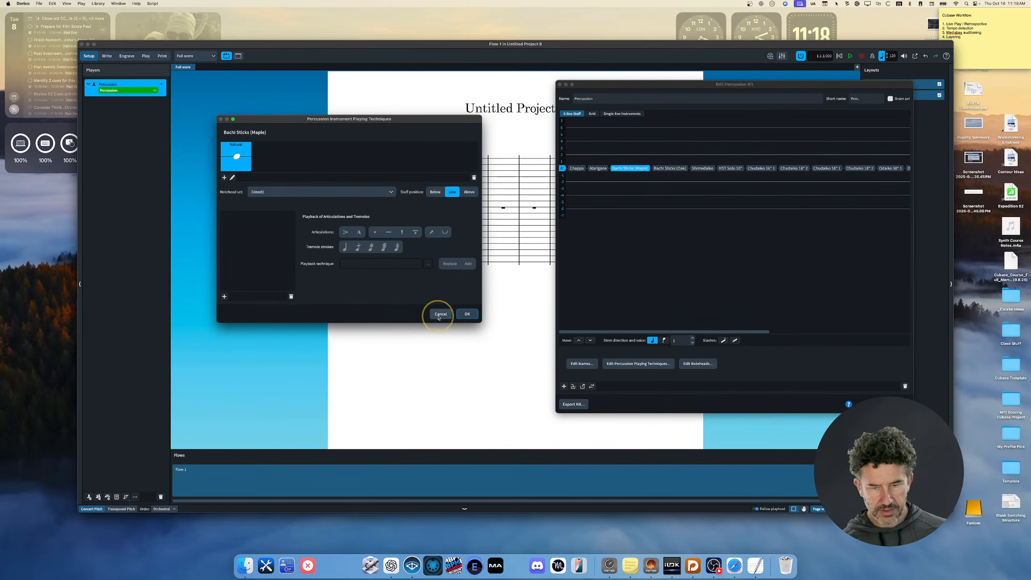
Inspect the playing techniques of Chudaiko 16" 1, leave them unedited, and close the percussion kit editor.
{"action": "left_click", "coordinate": [440, 313]}
{"action": "left_click", "coordinate": [770, 170]}
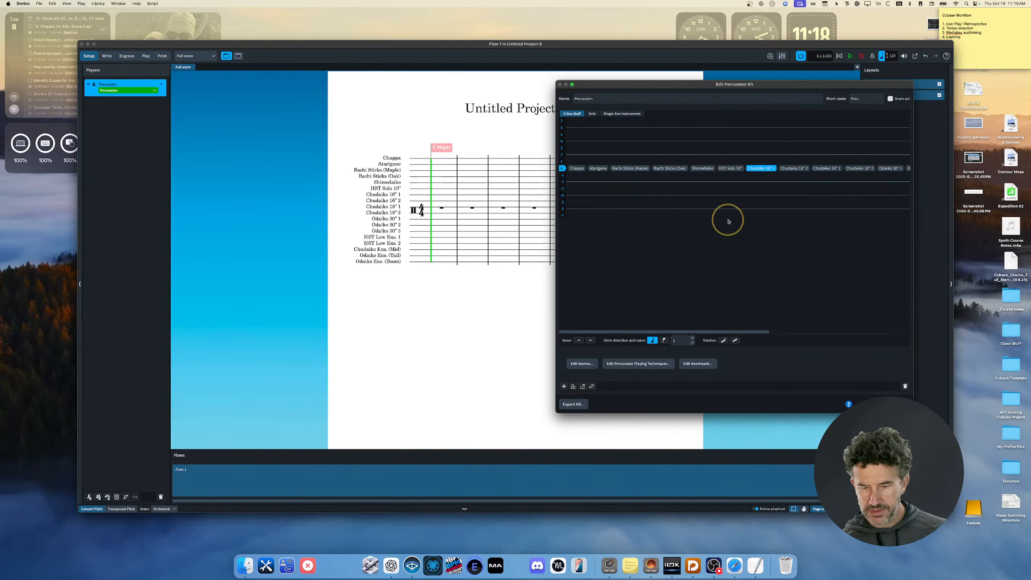
{"action": "left_click", "coordinate": [633, 362]}
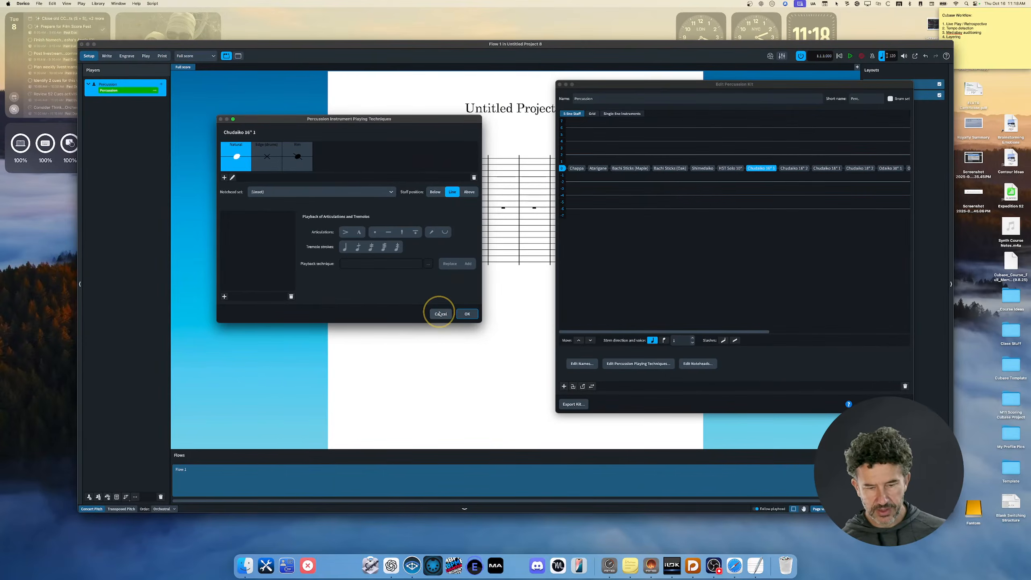
{"action": "left_click", "coordinate": [440, 313]}
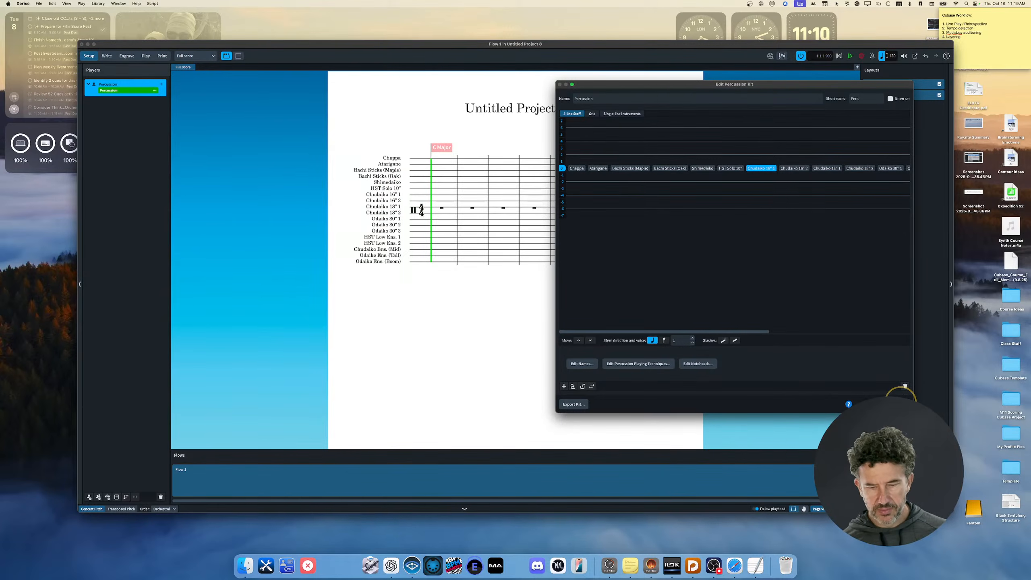
{"action": "left_click", "coordinate": [900, 396]}
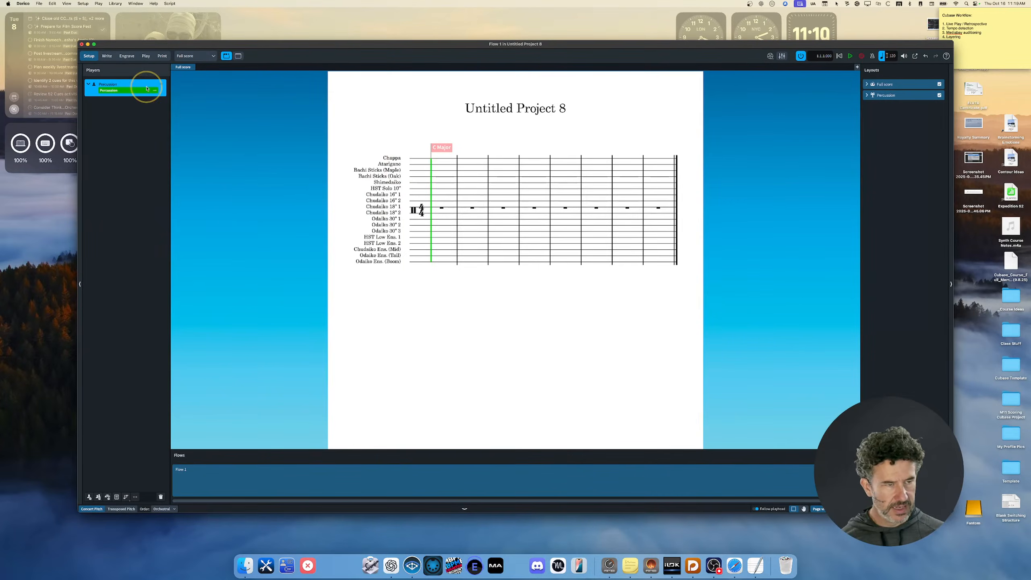
Apply the custom playback template listed directly below Berlin Free Orchestra to the project.
{"action": "left_click", "coordinate": [80, 3]}
{"action": "mouse_move", "coordinate": [99, 4]}
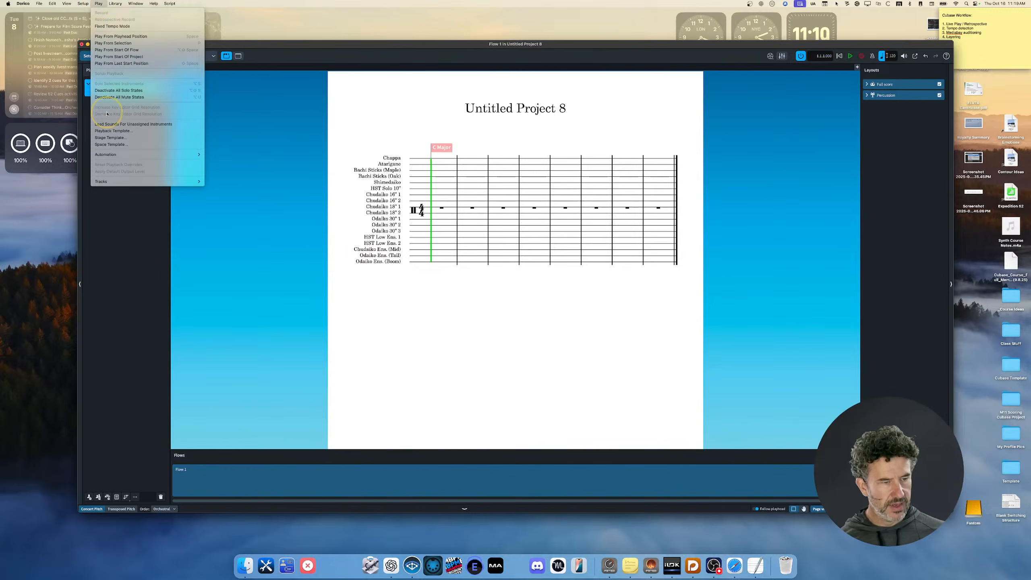
{"action": "left_click", "coordinate": [113, 130]}
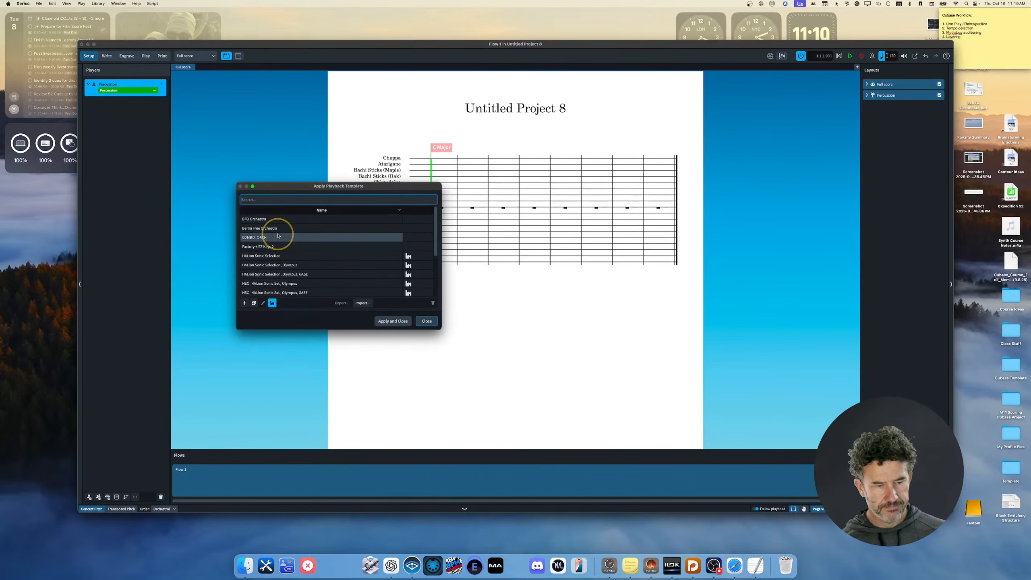
{"action": "left_click", "coordinate": [261, 237]}
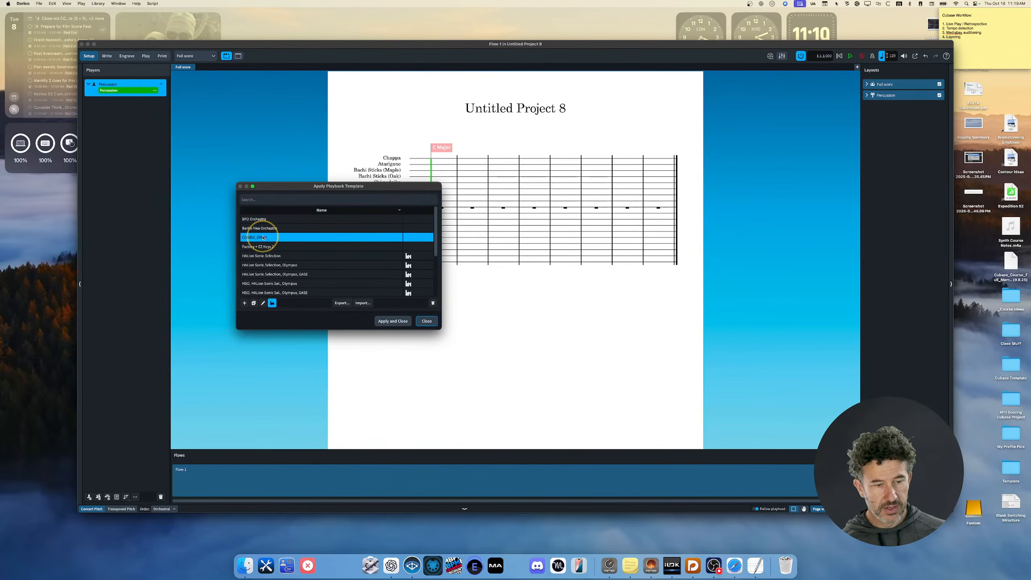
{"action": "left_click", "coordinate": [406, 327]}
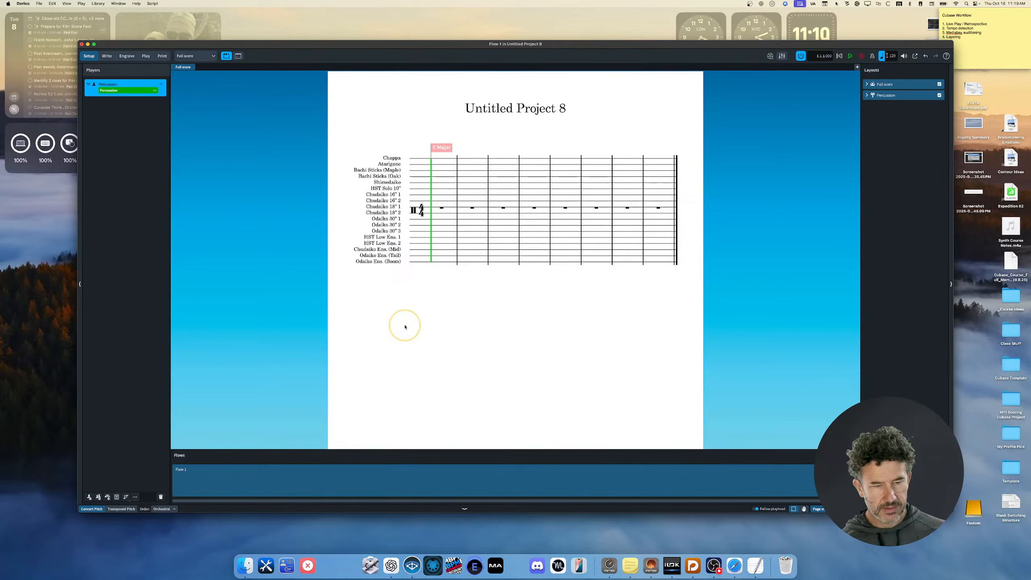
Check the loaded VST and MIDI instruments and the Percussion track's routing in Play mode.
{"action": "left_click", "coordinate": [144, 54]}
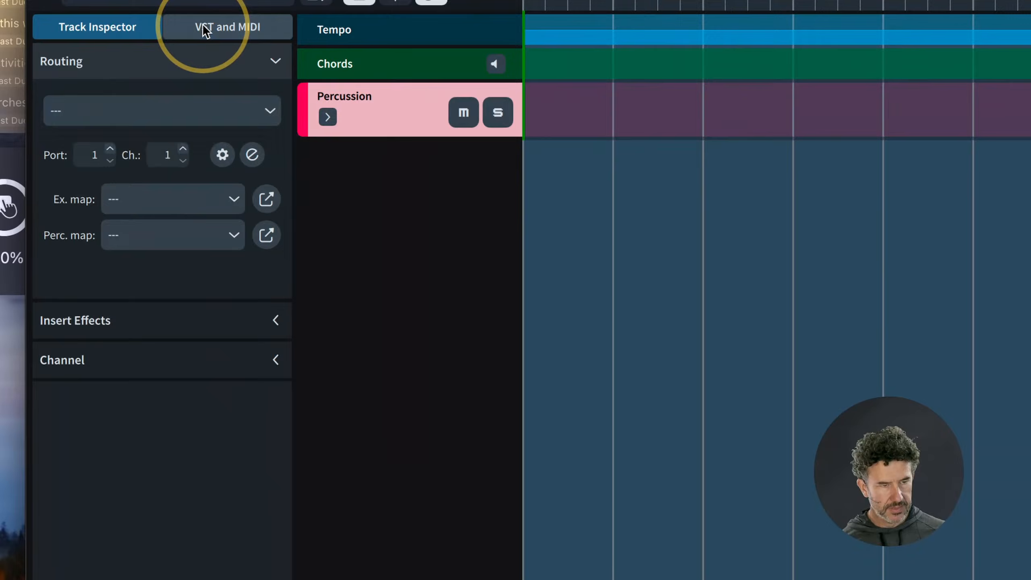
{"action": "left_click", "coordinate": [135, 83]}
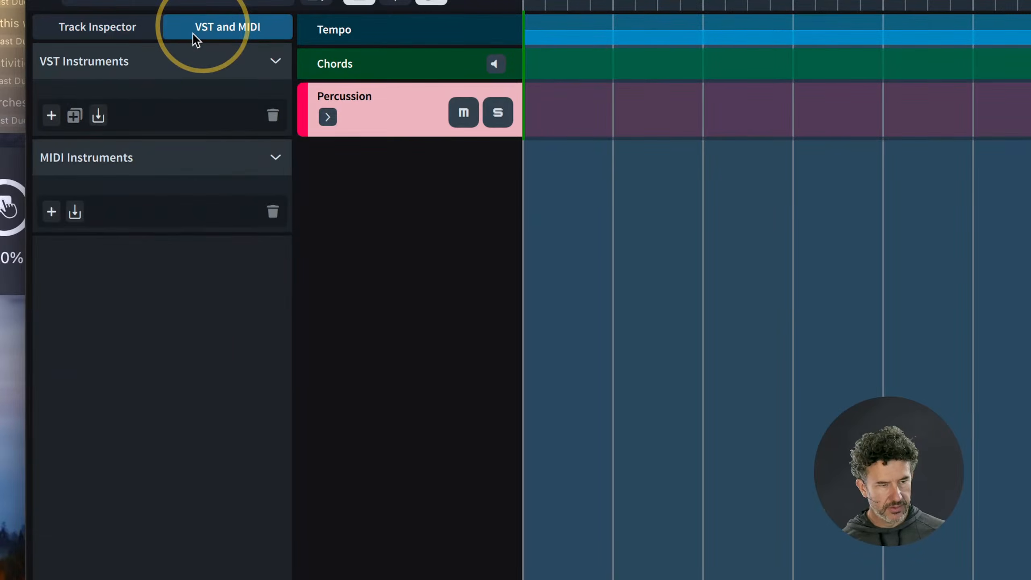
{"action": "left_click", "coordinate": [112, 27]}
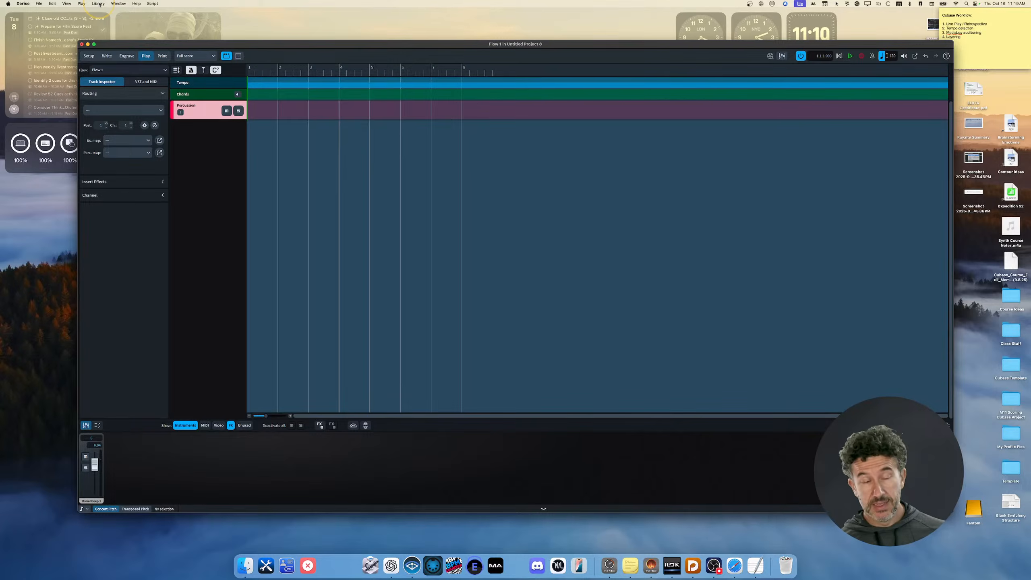
Examine the duplicated Odaiko 30" entries in the project's instrument definitions, and close the instrument editor without changes.
{"action": "left_click", "coordinate": [99, 4]}
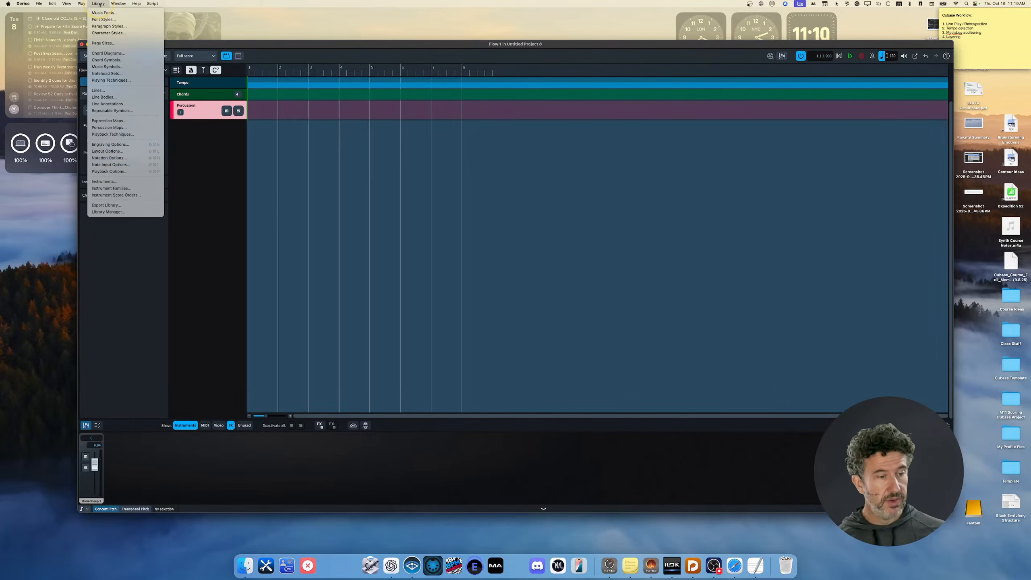
{"action": "left_click", "coordinate": [117, 182]}
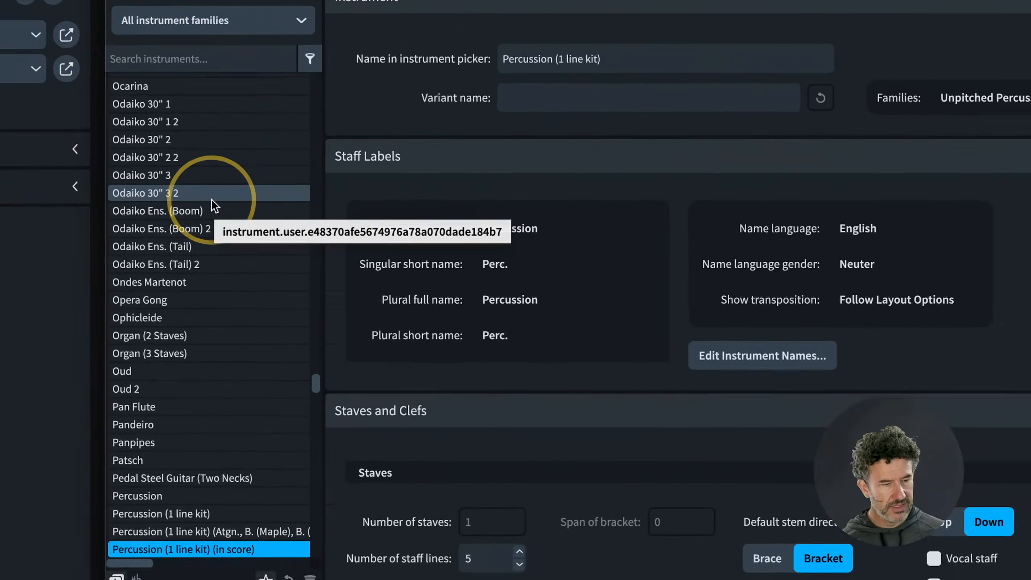
{"action": "left_click", "coordinate": [173, 105]}
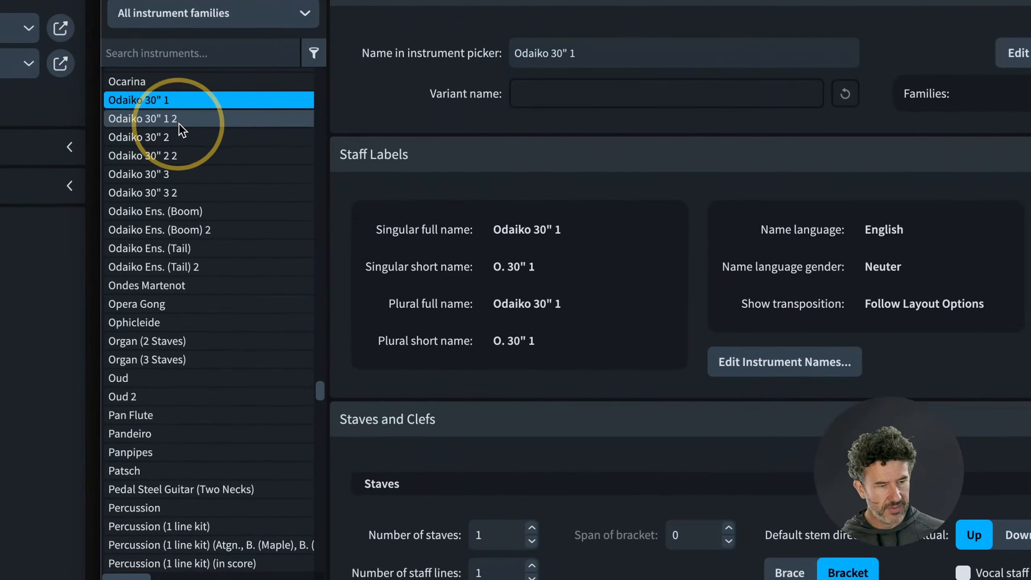
{"action": "left_click", "coordinate": [190, 119]}
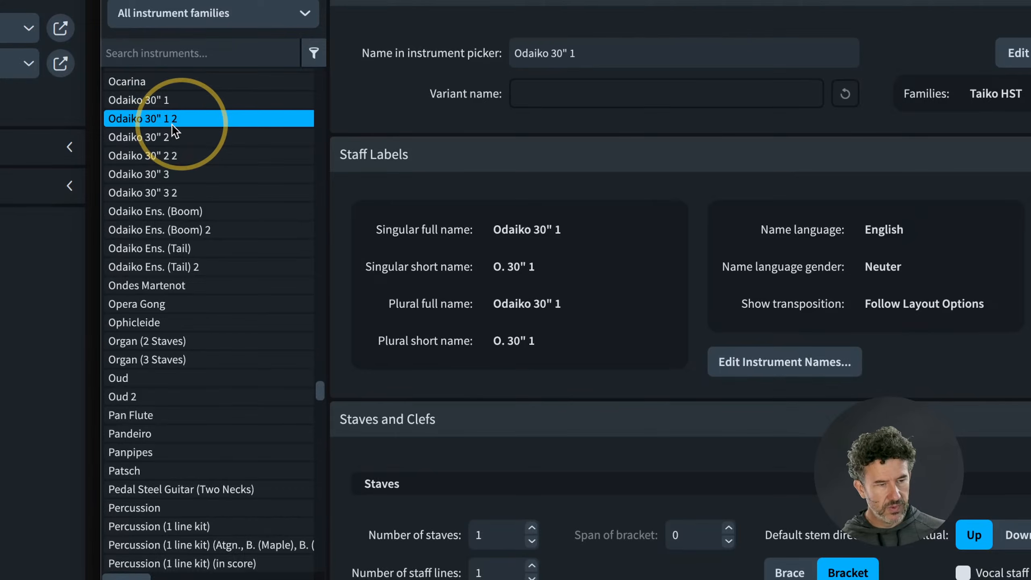
{"action": "left_click", "coordinate": [174, 156]}
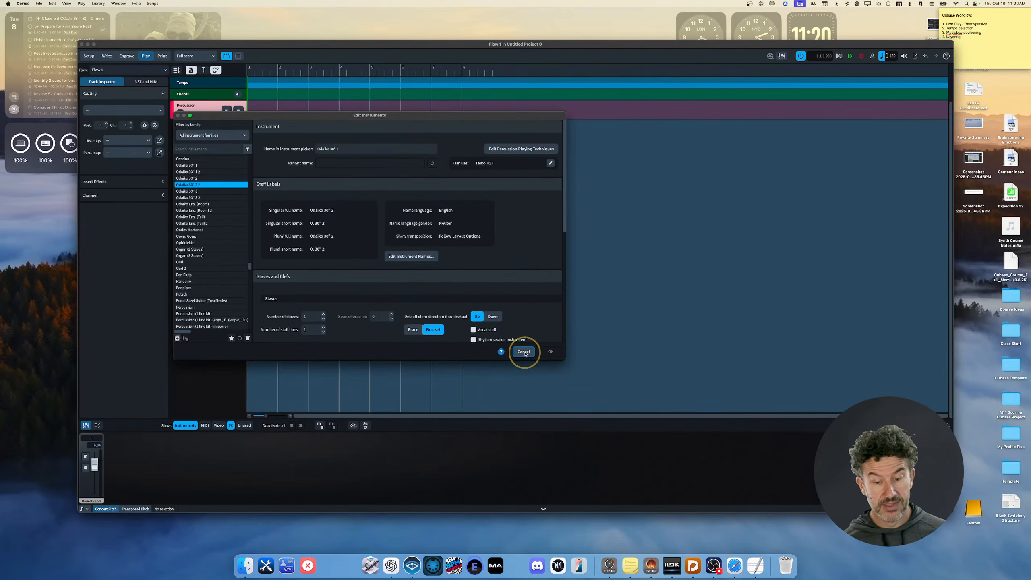
{"action": "left_click", "coordinate": [523, 352]}
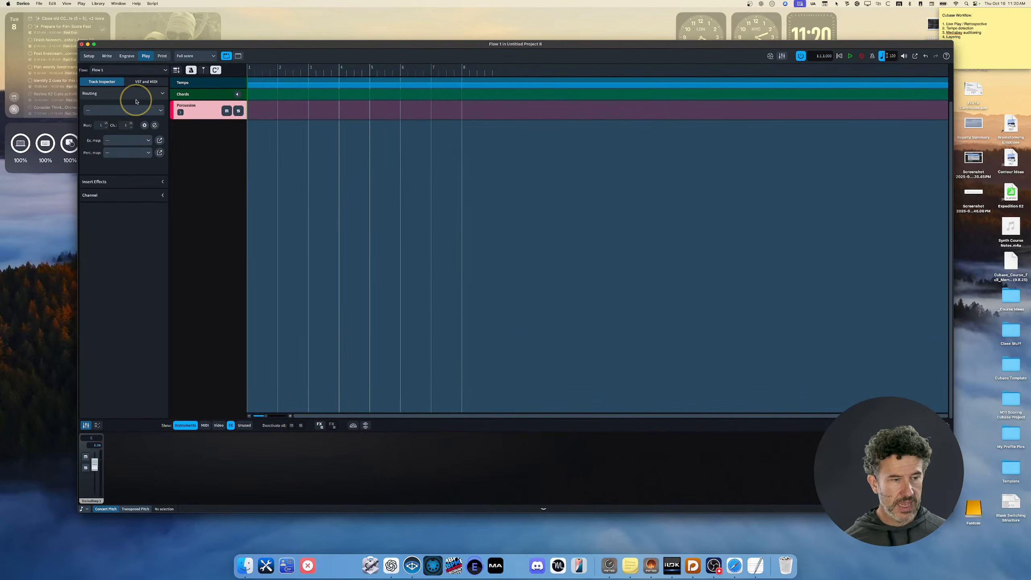
Return to Setup mode, open the Percussion kit for editing, and select the HST Solo 10" instrument.
{"action": "left_click", "coordinate": [90, 56]}
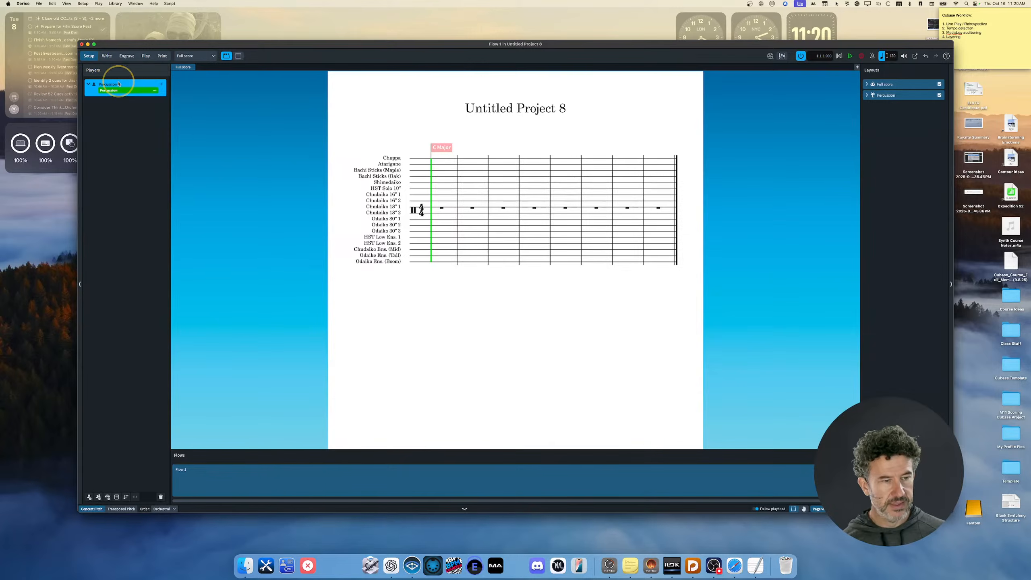
{"action": "left_click", "coordinate": [155, 92]}
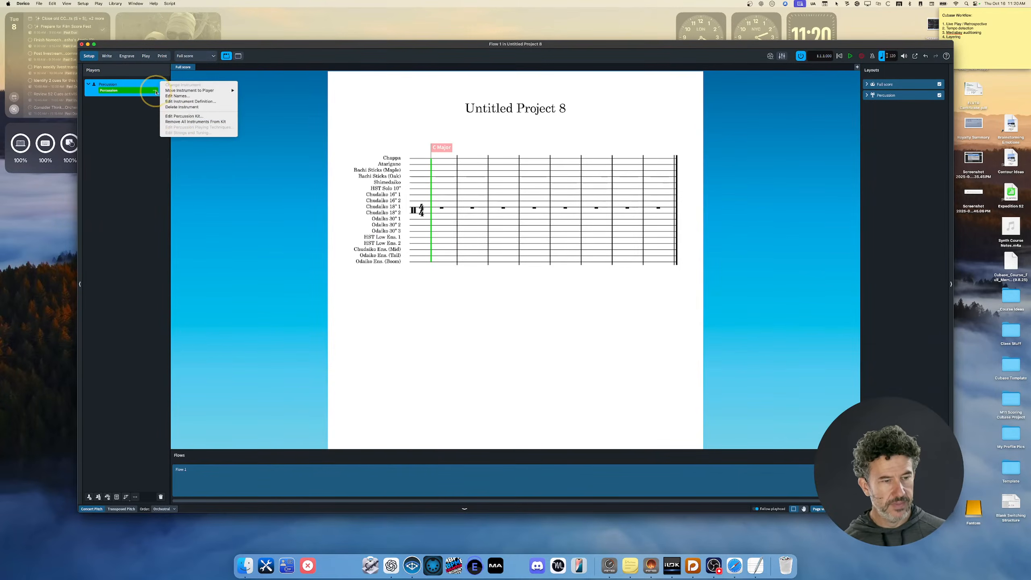
{"action": "left_click", "coordinate": [178, 117]}
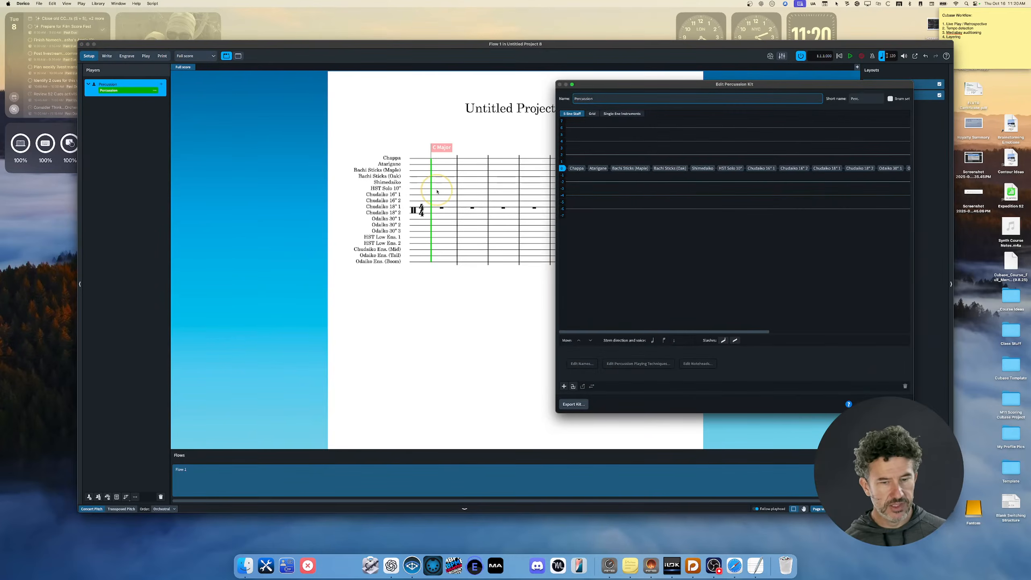
{"action": "left_click", "coordinate": [628, 168]}
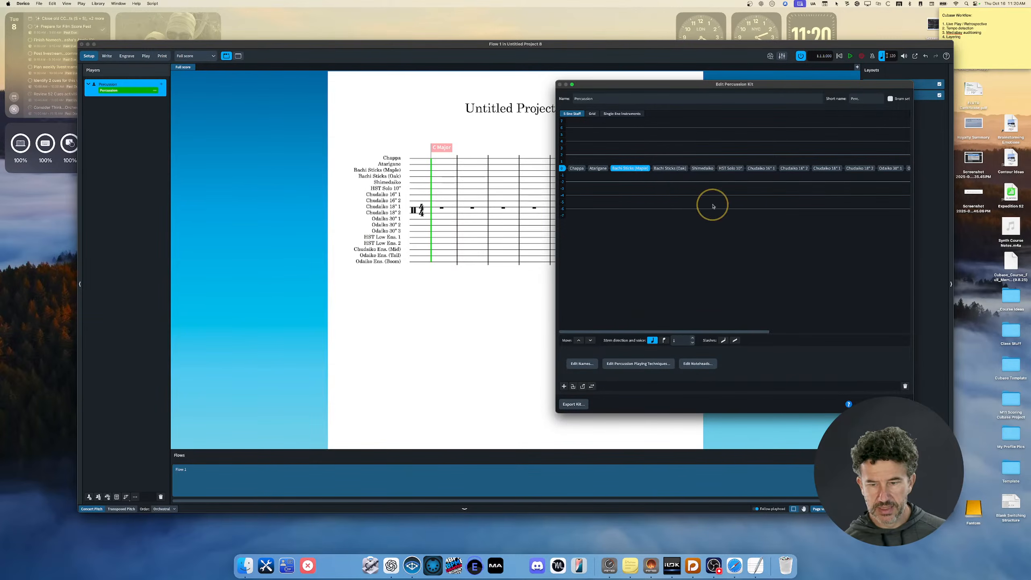
{"action": "left_click", "coordinate": [675, 171]}
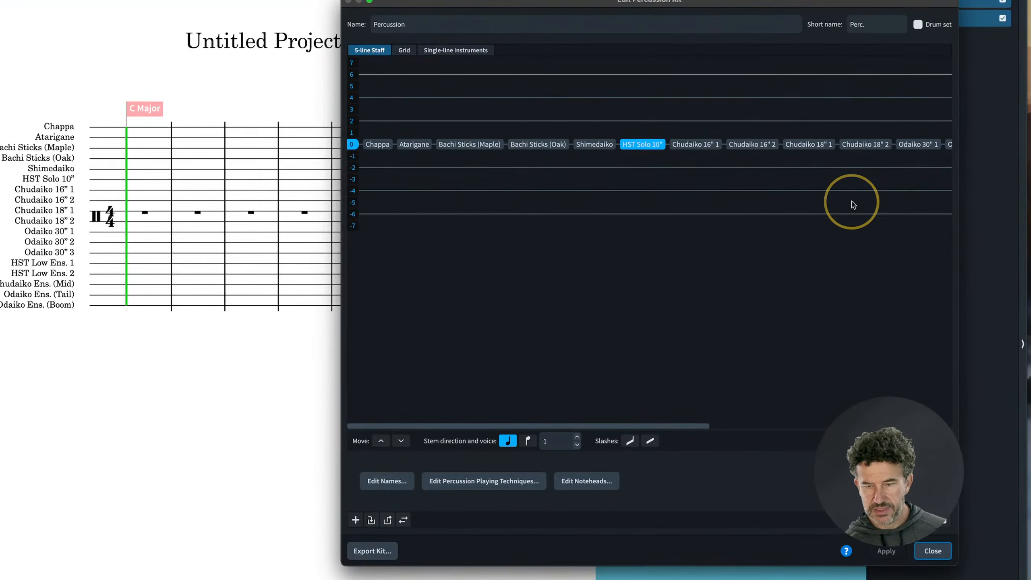
Search the kit's instrument picker for "hst solo", and close the kit editor without adding an instrument.
{"action": "left_click", "coordinate": [356, 520]}
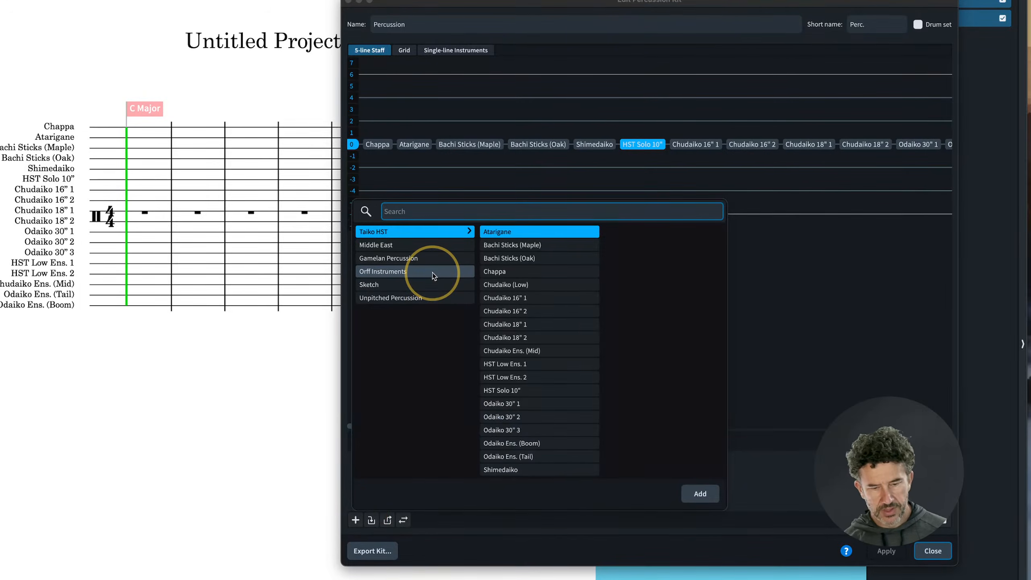
{"action": "type", "text": "hst"}
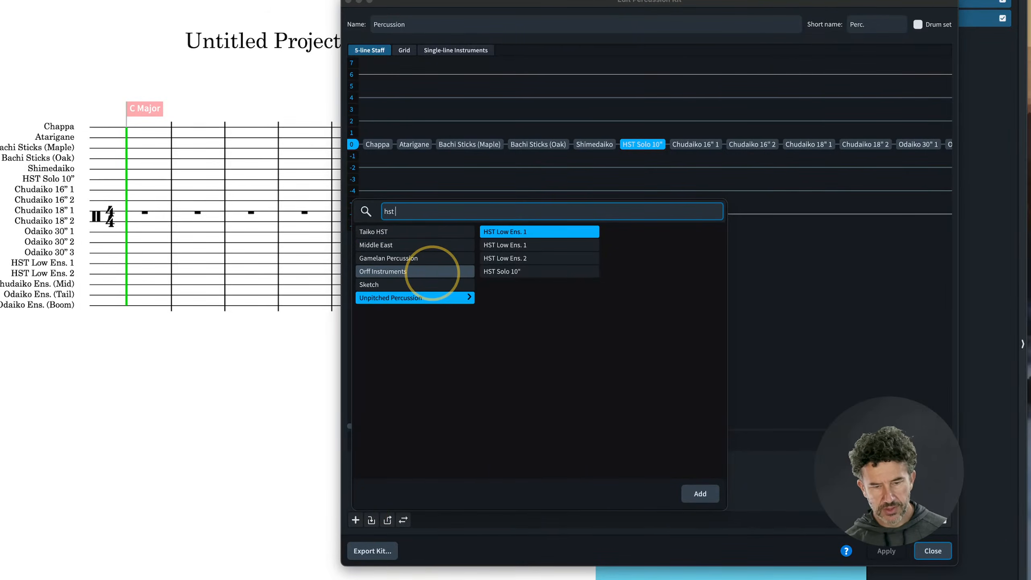
{"action": "type", "text": " solo"}
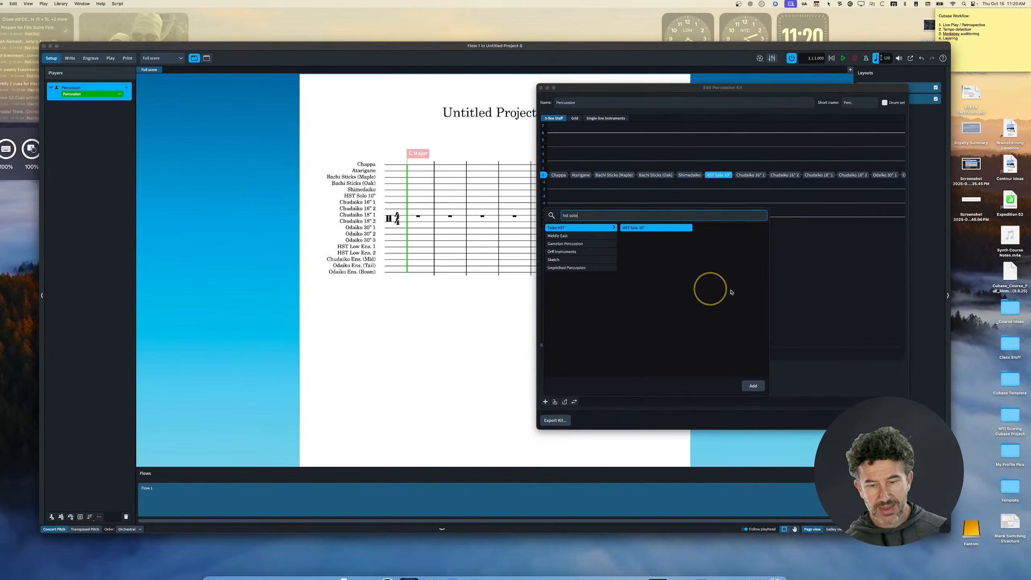
{"action": "left_click", "coordinate": [756, 342]}
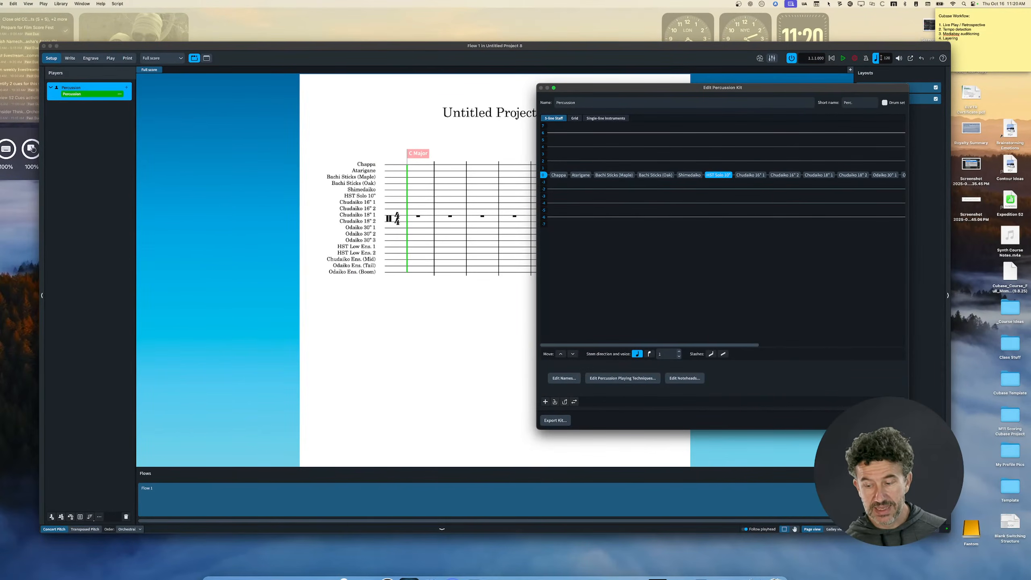
{"action": "left_click", "coordinate": [894, 420]}
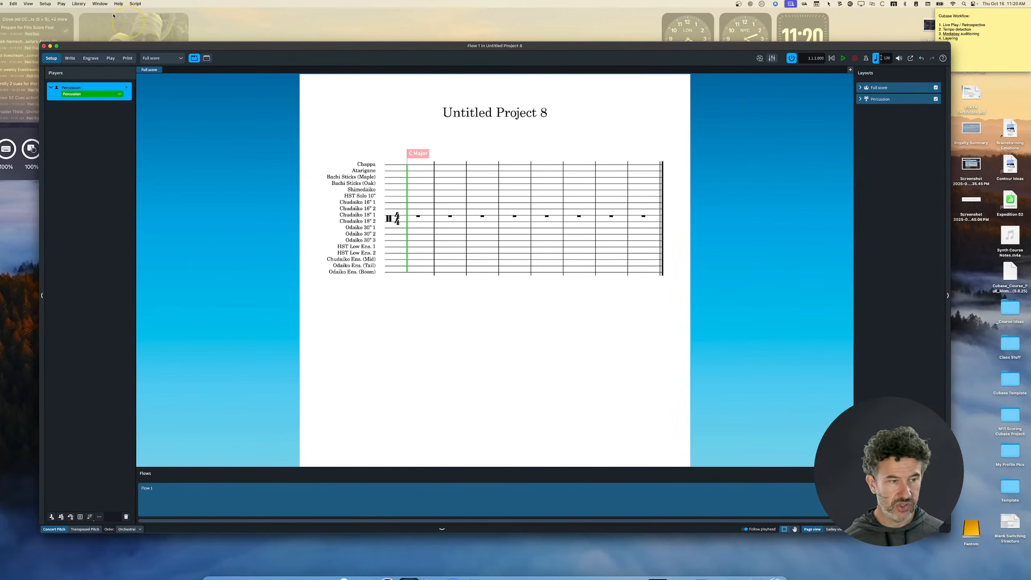
Filter the instrument definitions by the Taiko HST family, examine HST Solo 10", and close the instrument editor without changes.
{"action": "left_click", "coordinate": [80, 4]}
{"action": "left_click", "coordinate": [110, 189]}
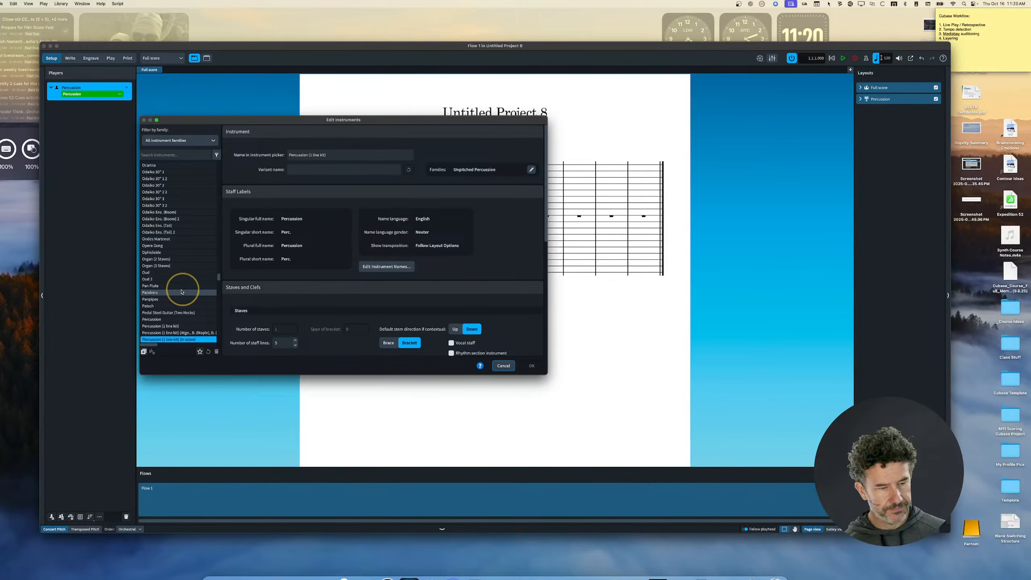
{"action": "scroll", "coordinate": [166, 292], "scroll_direction": "down", "scroll_amount": 5}
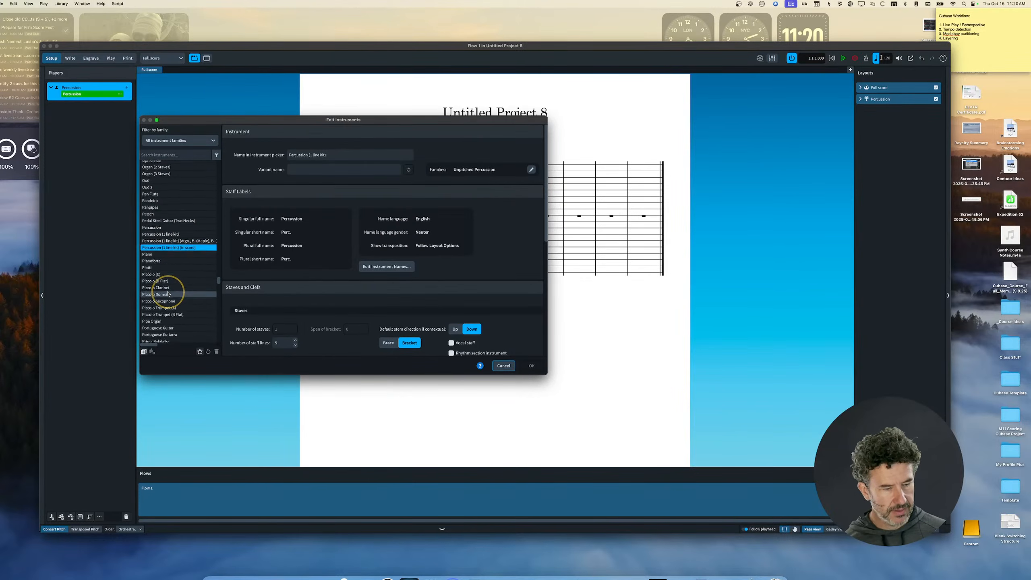
{"action": "scroll", "coordinate": [166, 293], "scroll_direction": "up", "scroll_amount": 10}
{"action": "left_click", "coordinate": [191, 140]}
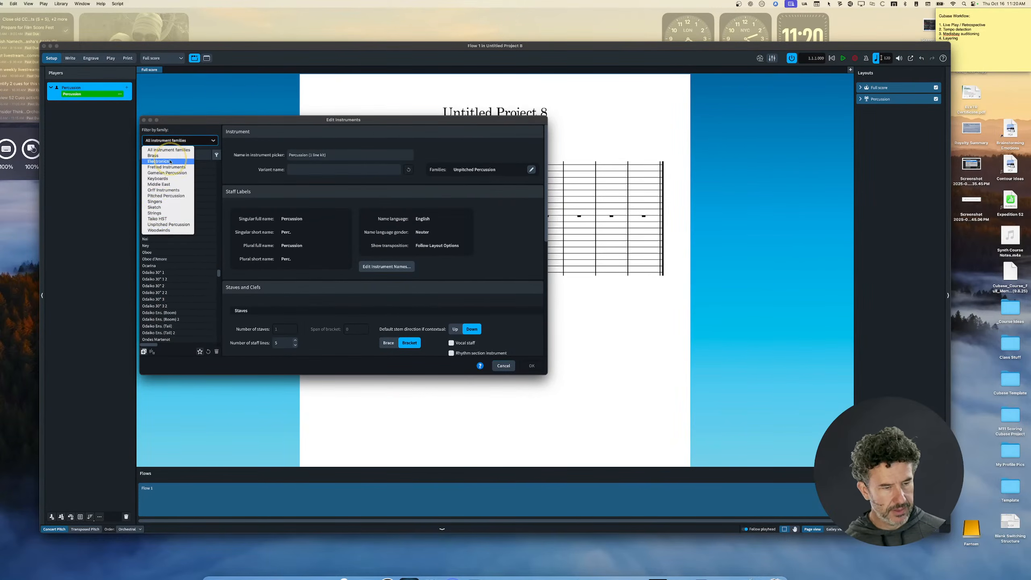
{"action": "left_click", "coordinate": [157, 219]}
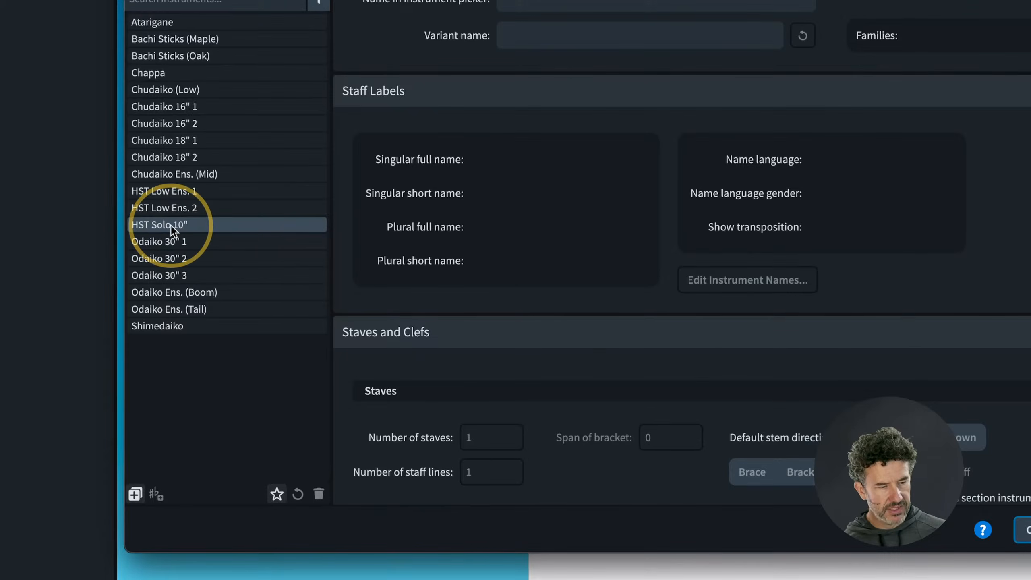
{"action": "left_click", "coordinate": [171, 226]}
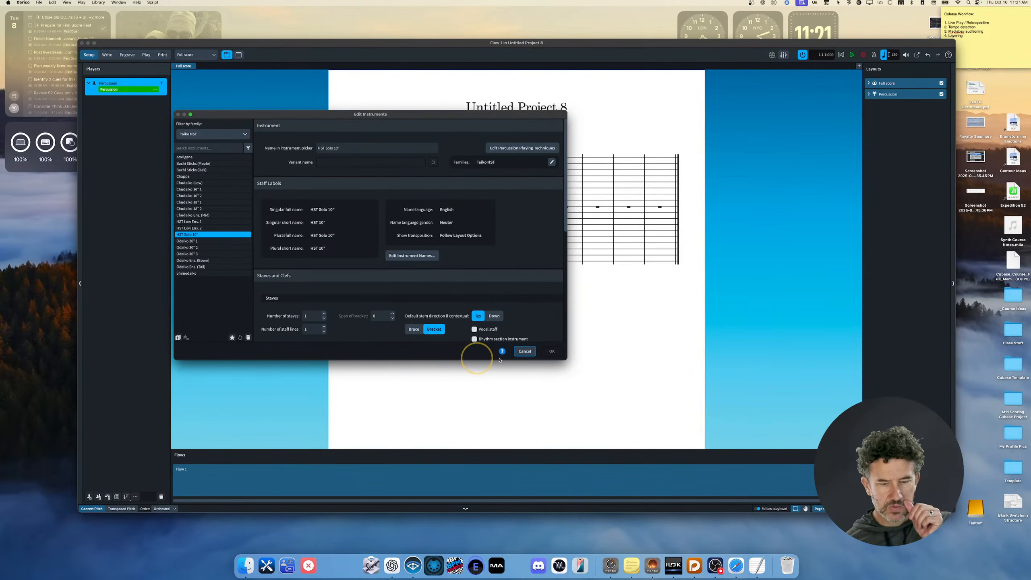
{"action": "left_click", "coordinate": [525, 352]}
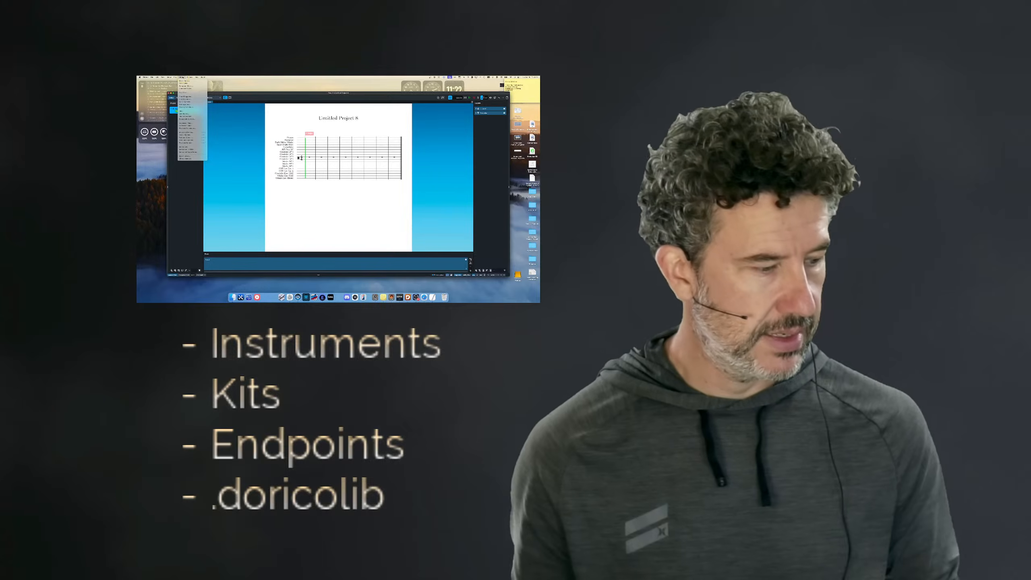
Look over the project's full list of instrument definitions, and close the instrument editor without changes.
{"action": "left_click", "coordinate": [182, 77]}
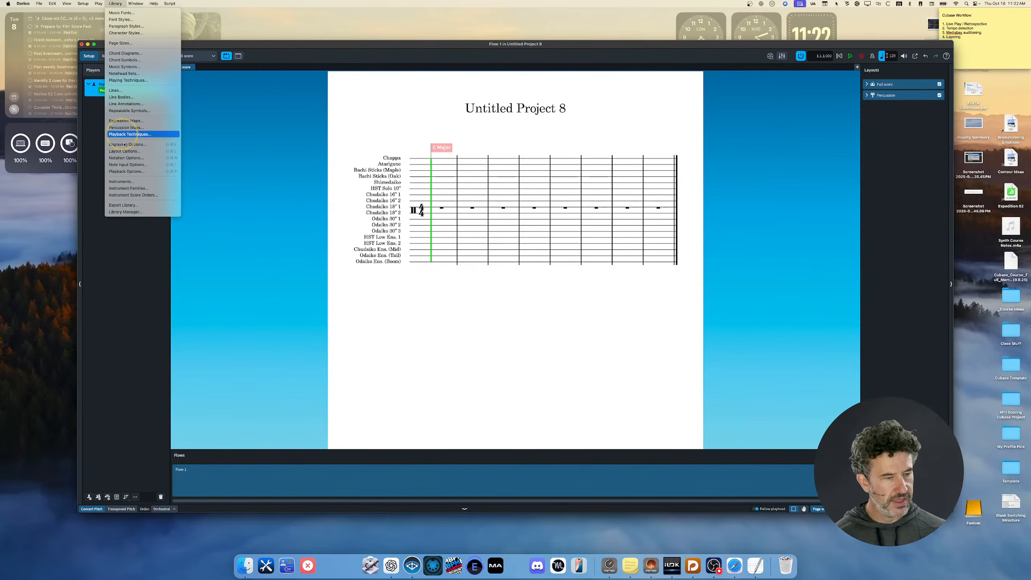
{"action": "left_click", "coordinate": [127, 181]}
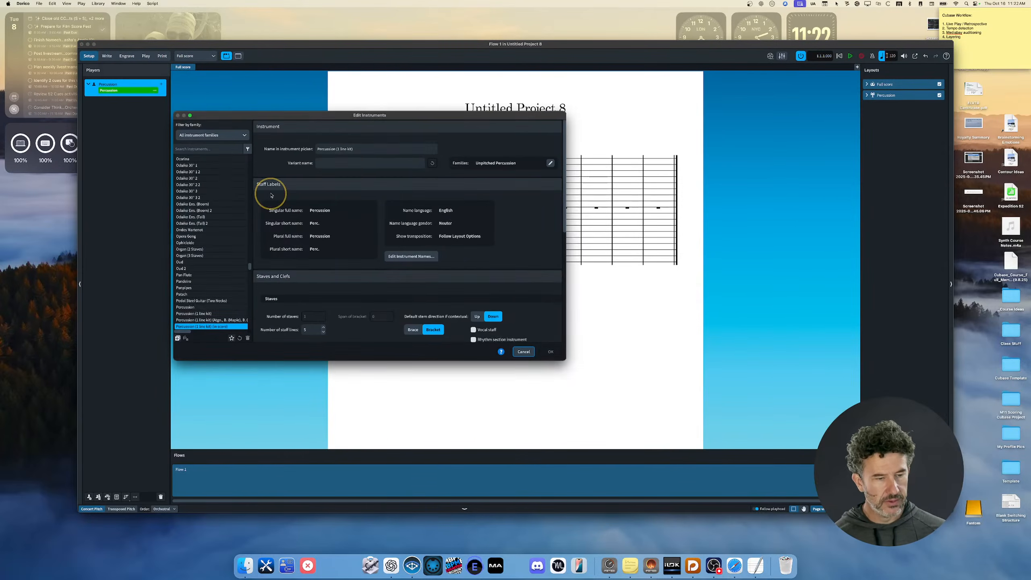
{"action": "left_click", "coordinate": [523, 351]}
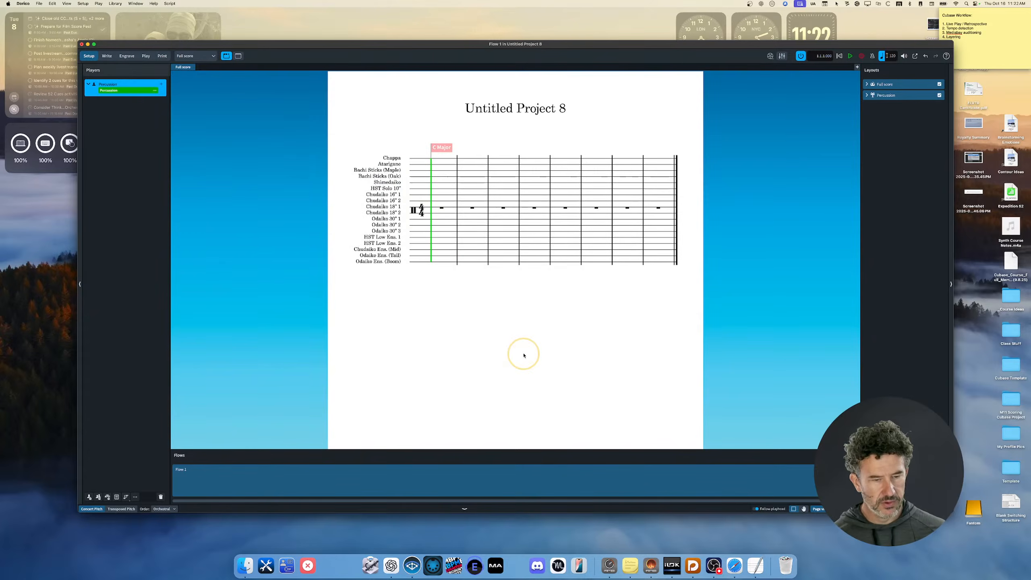
Close the current project without saving, and create a new project from the Empty template.
{"action": "left_click", "coordinate": [82, 45]}
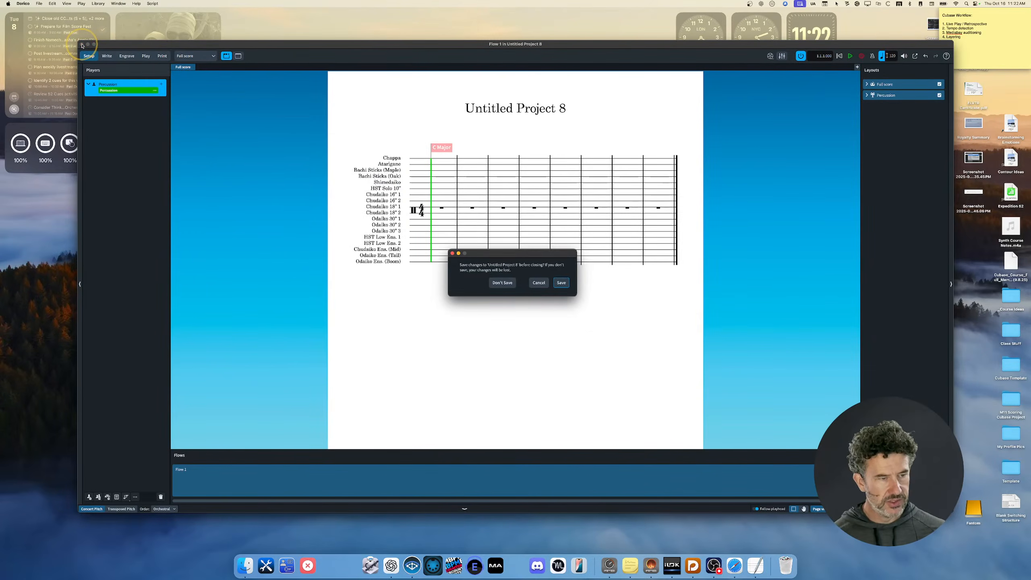
{"action": "left_click", "coordinate": [505, 283]}
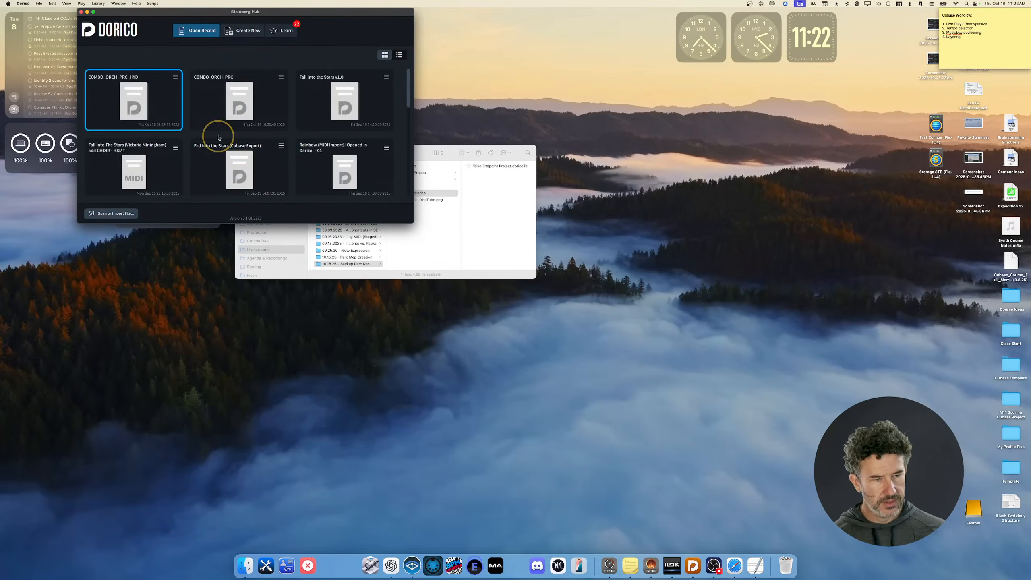
{"action": "left_click", "coordinate": [249, 31]}
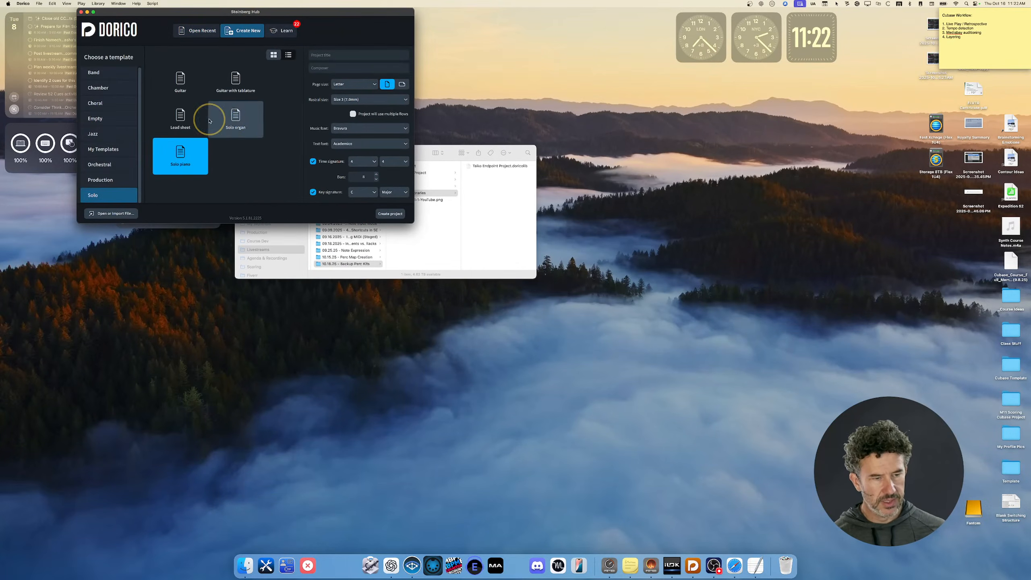
{"action": "left_click", "coordinate": [106, 117]}
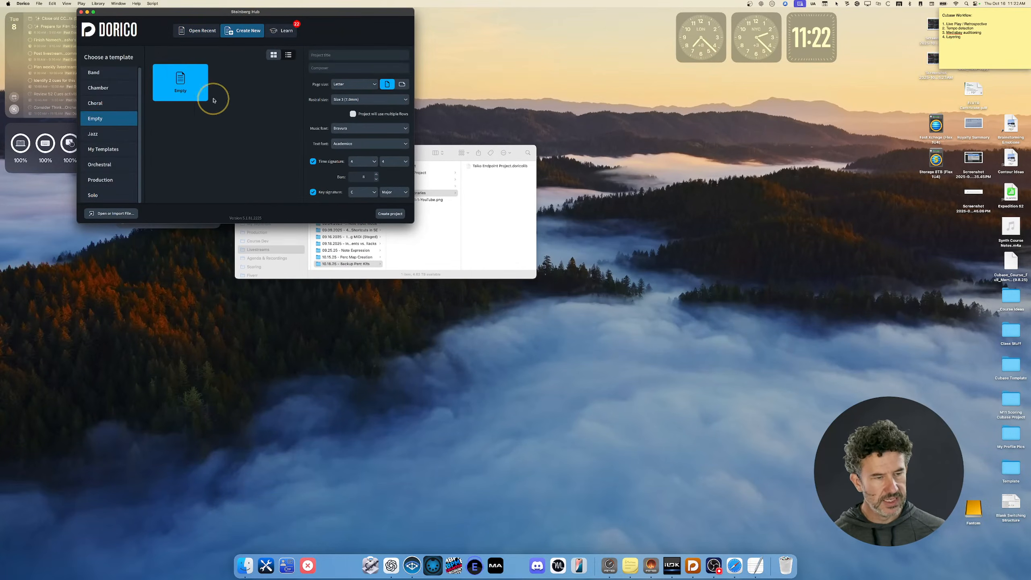
{"action": "left_click", "coordinate": [389, 214]}
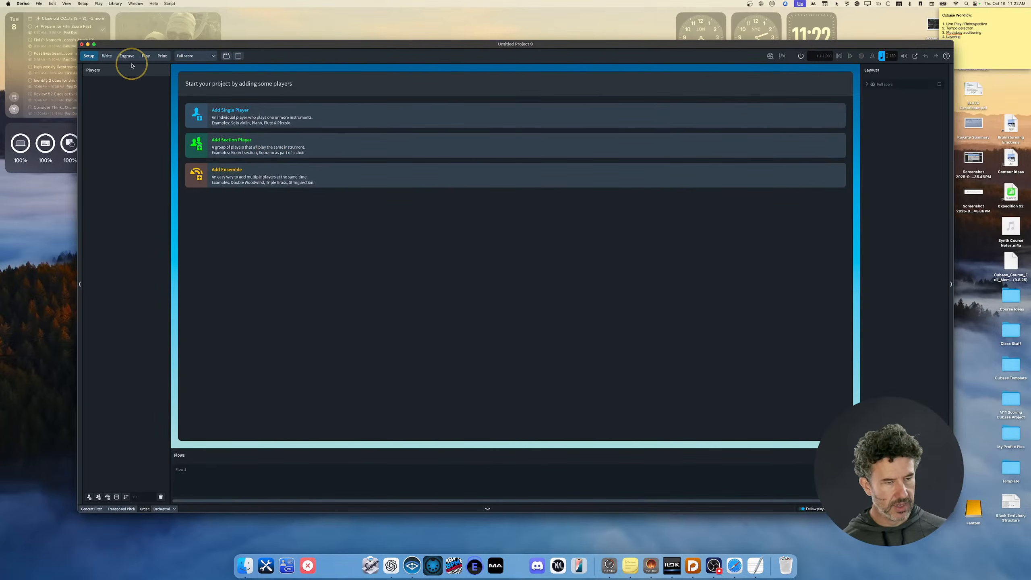
Check the Taiko HST family's instrument definitions for duplicates, including Odaiko 30" 1, Shimedaiko and Atarigane, and close the instrument editor without changes.
{"action": "left_click", "coordinate": [114, 4]}
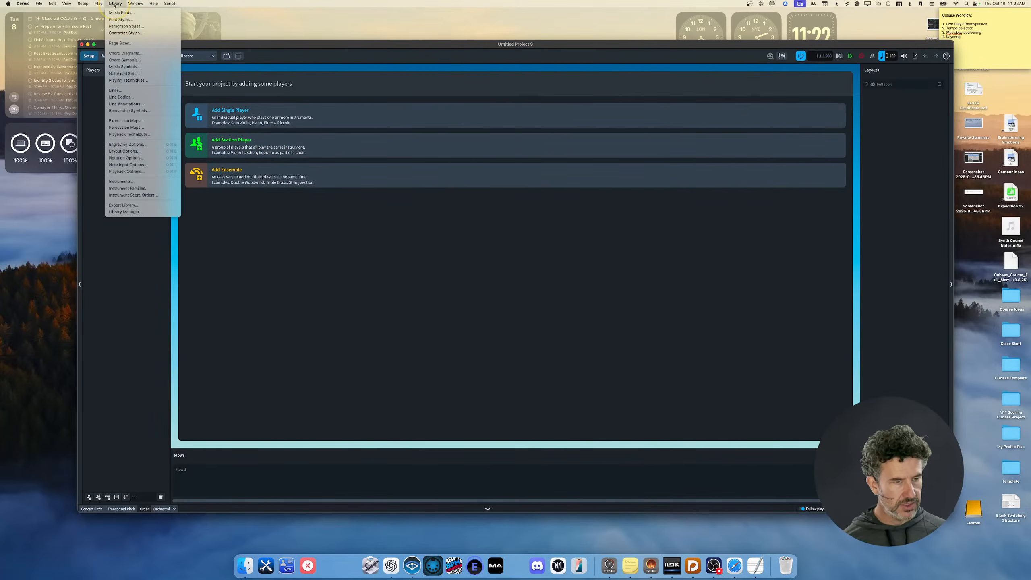
{"action": "left_click", "coordinate": [138, 181]}
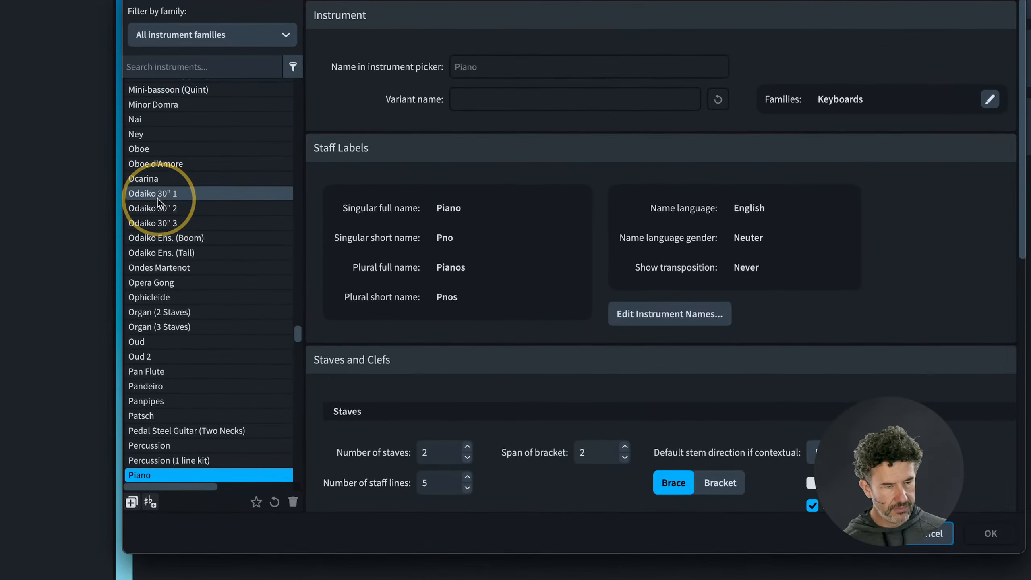
{"action": "left_click", "coordinate": [190, 204]}
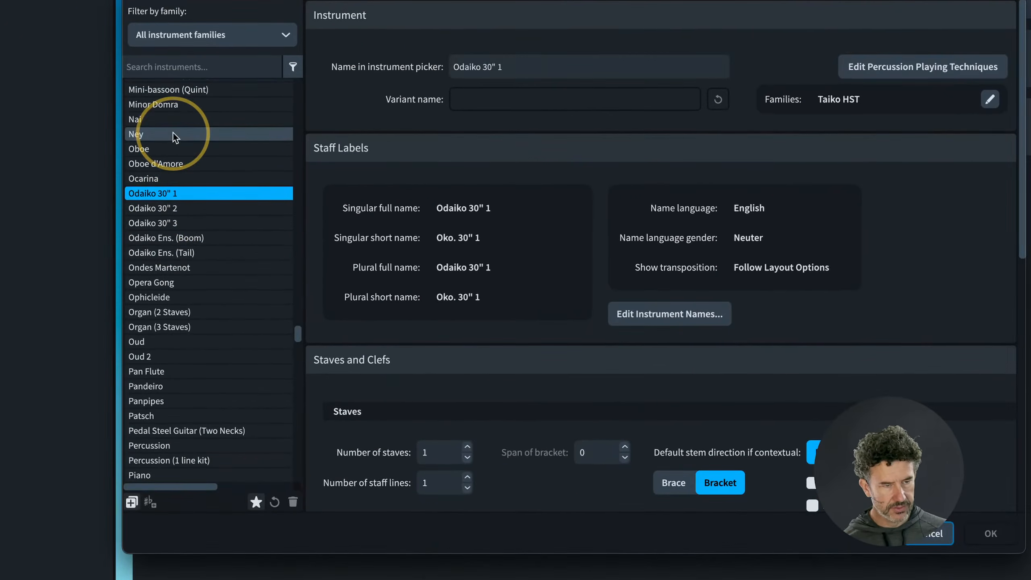
{"action": "scroll", "coordinate": [172, 132], "scroll_direction": "up", "scroll_amount": 5}
{"action": "left_click", "coordinate": [193, 42]}
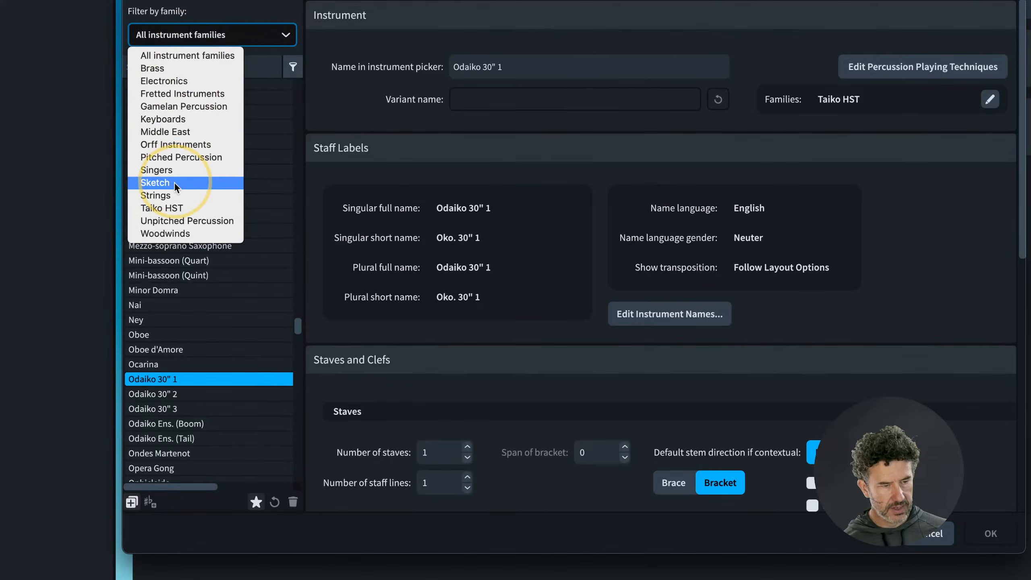
{"action": "left_click", "coordinate": [170, 199]}
{"action": "left_click", "coordinate": [184, 42]}
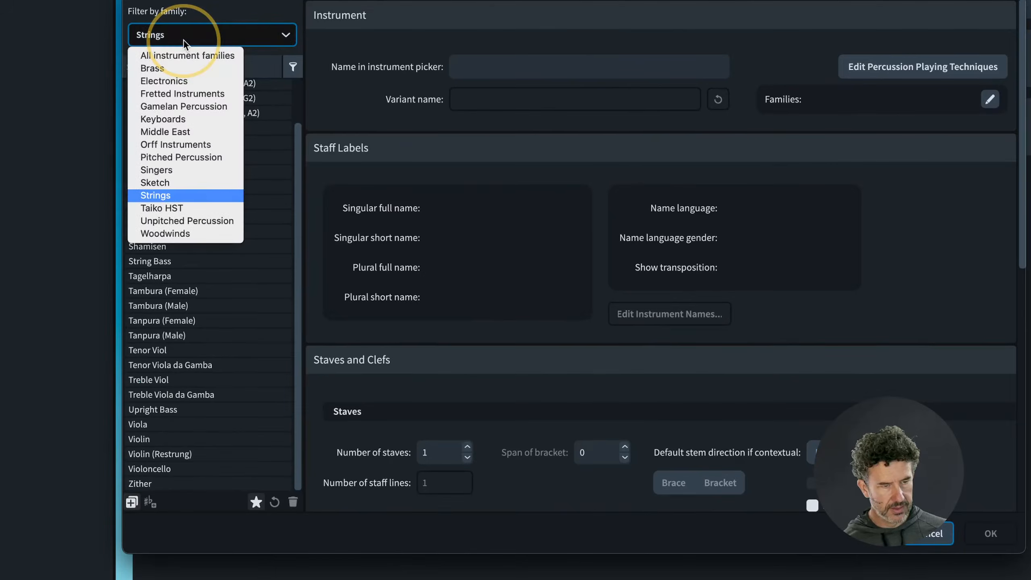
{"action": "left_click", "coordinate": [169, 207]}
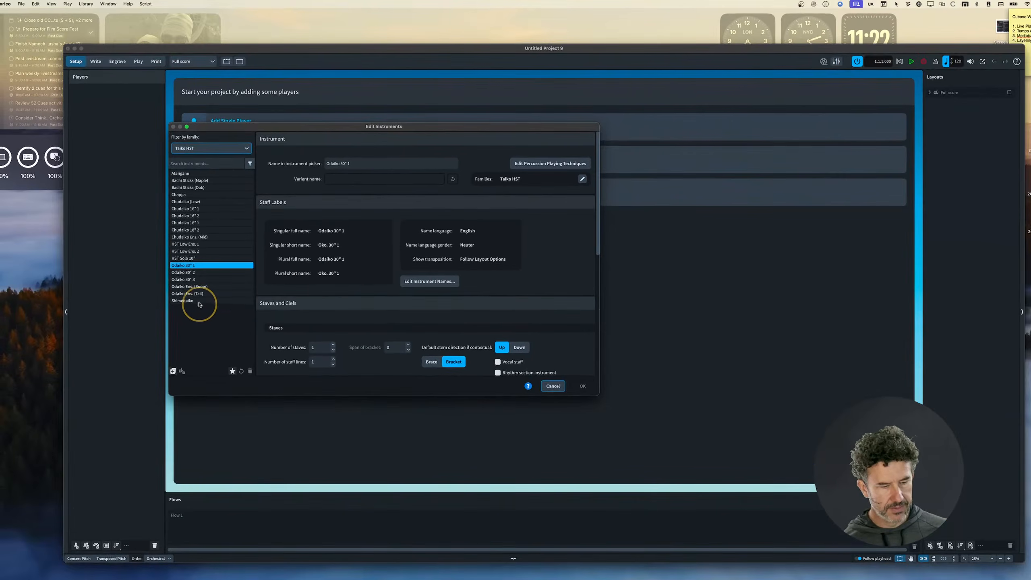
{"action": "left_click", "coordinate": [175, 355]}
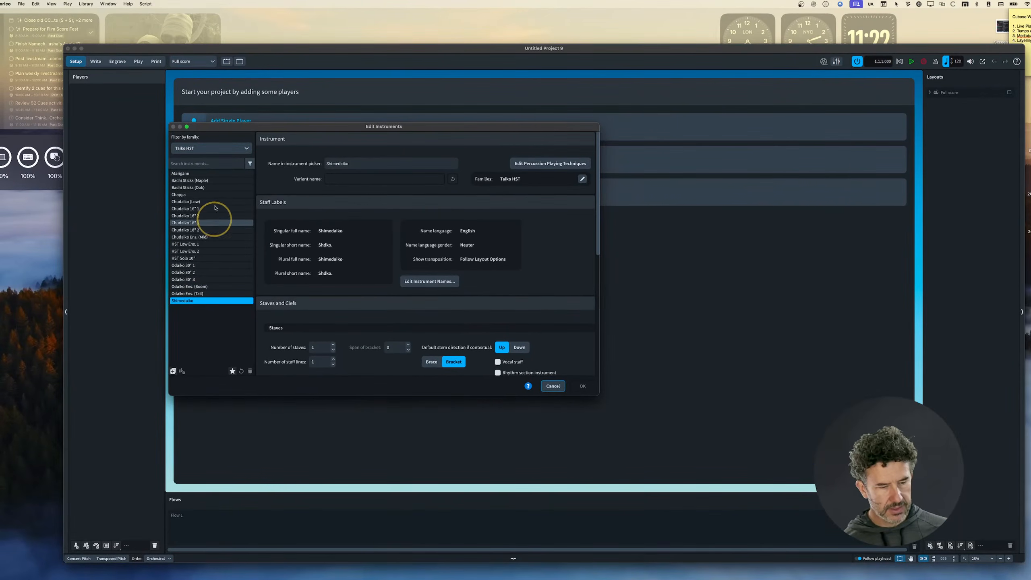
{"action": "left_click", "coordinate": [209, 174]}
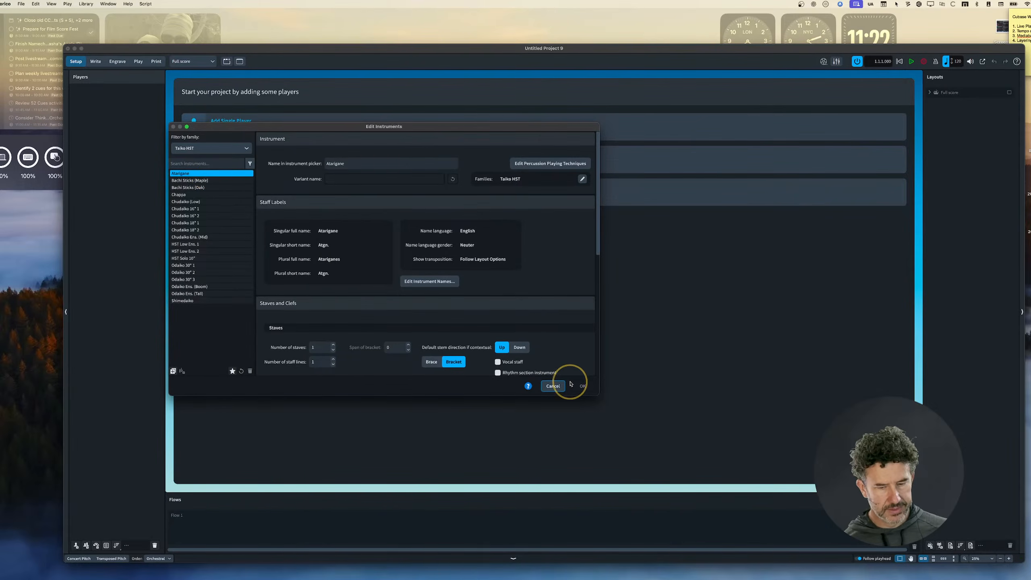
{"action": "left_click", "coordinate": [553, 386]}
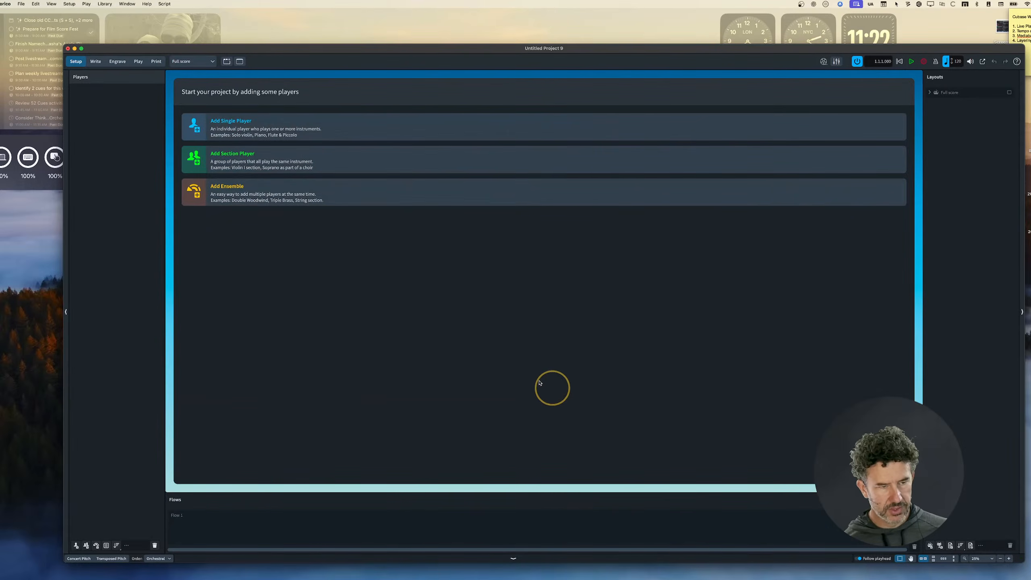
Close the empty project without saving, and open the recent project COMBO_ORCH_PRC_HYD.
{"action": "left_click", "coordinate": [68, 48]}
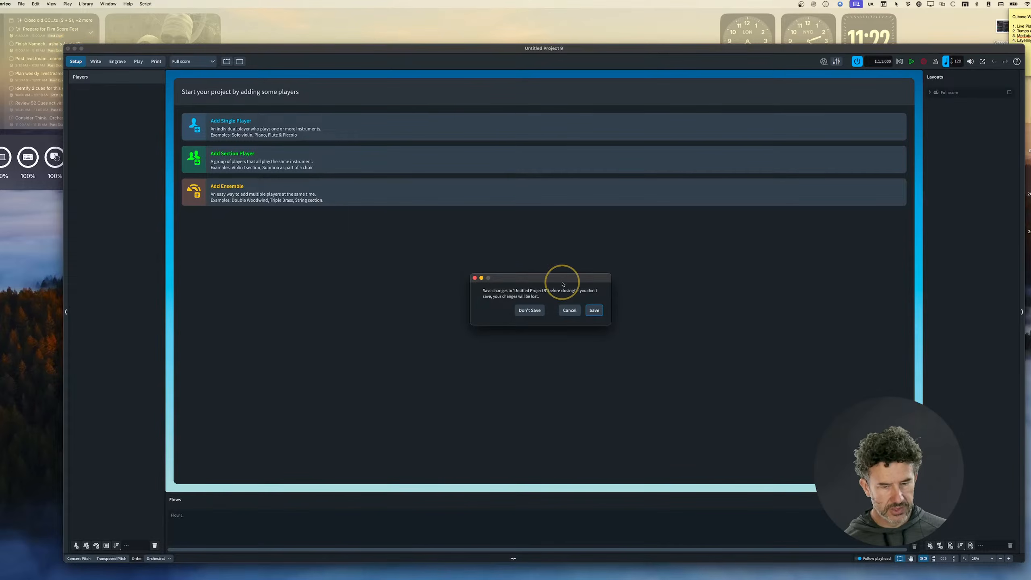
{"action": "left_click", "coordinate": [527, 309]}
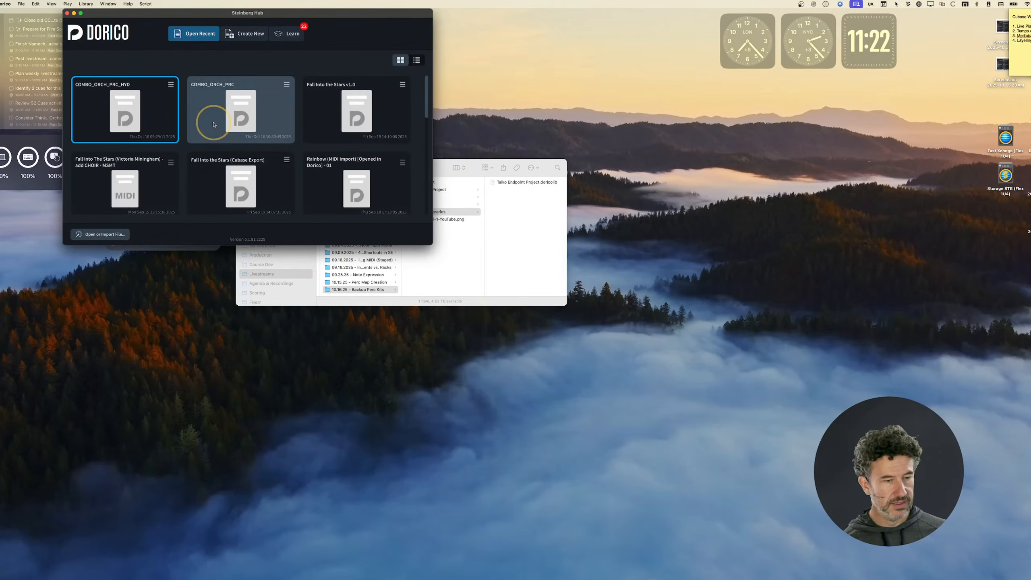
{"action": "double_click", "coordinate": [153, 106]}
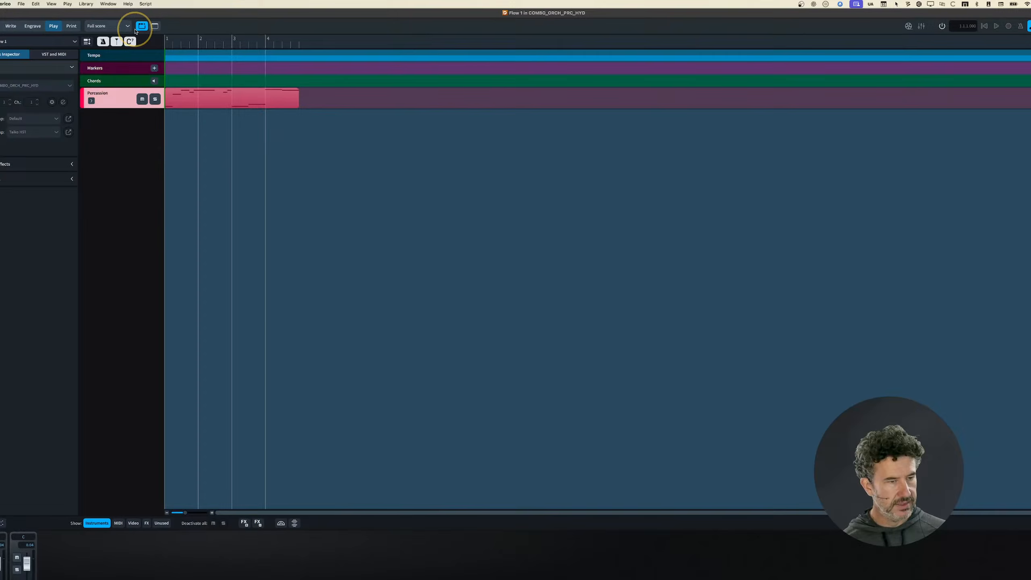
Open the project's instrument definitions and filter them by the Taiko HST family.
{"action": "left_click", "coordinate": [88, 5]}
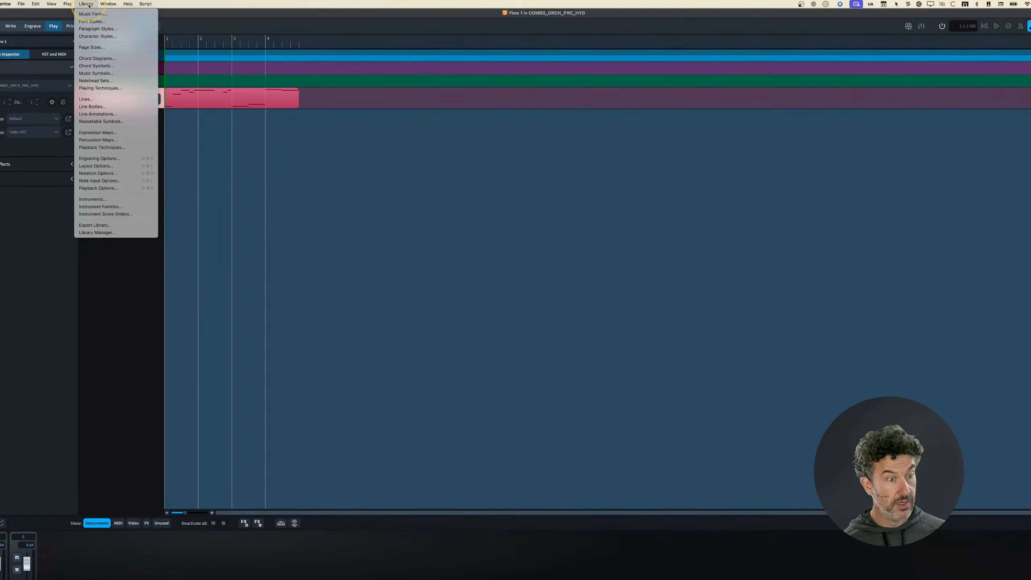
{"action": "left_click", "coordinate": [106, 199]}
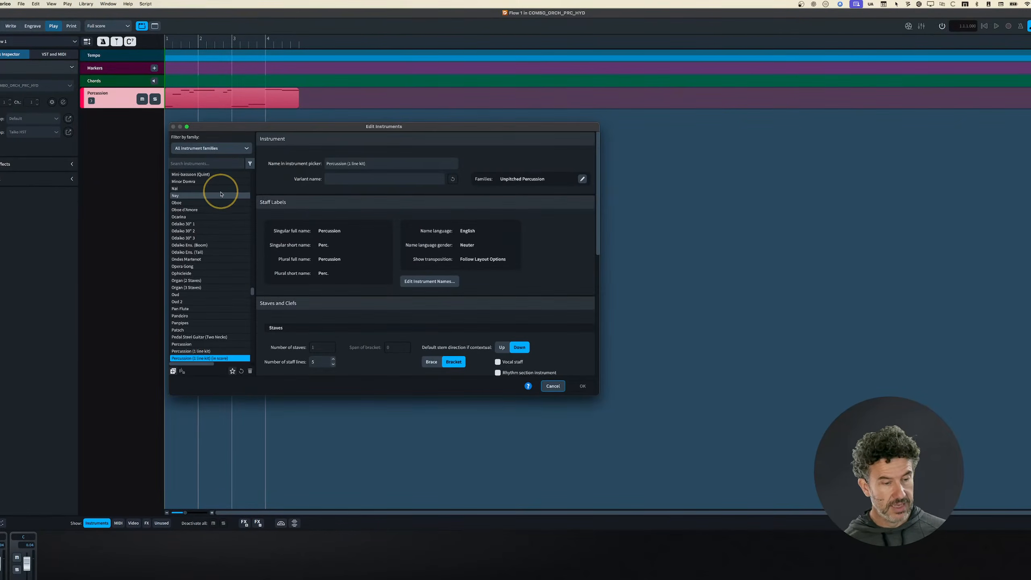
{"action": "left_click", "coordinate": [202, 224]}
{"action": "left_click", "coordinate": [203, 148]}
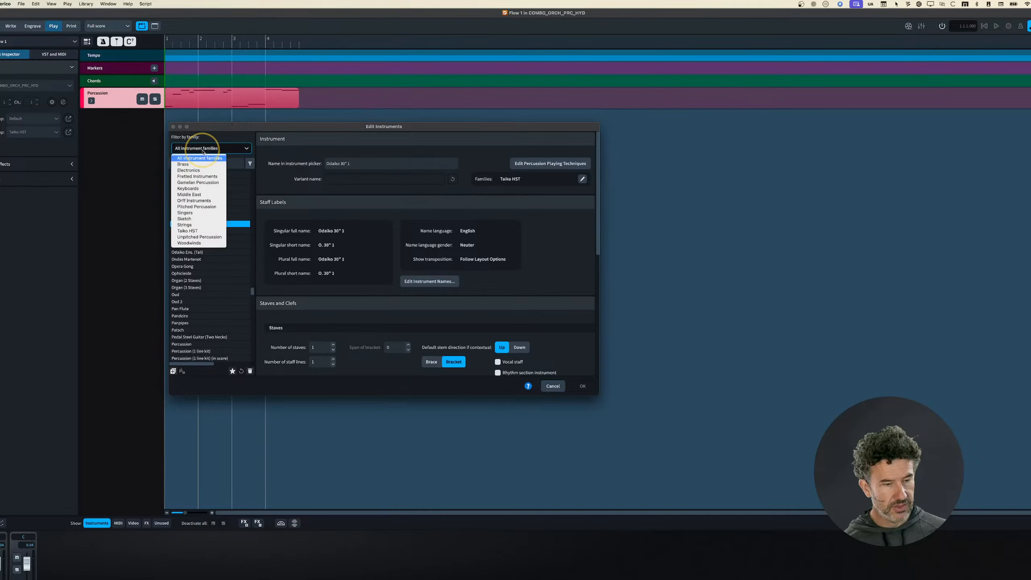
{"action": "left_click", "coordinate": [188, 231]}
Remove the saved-as-default status from Atarigane, Bachi Sticks (Maple) and Shimedaiko.
{"action": "left_click", "coordinate": [195, 175]}
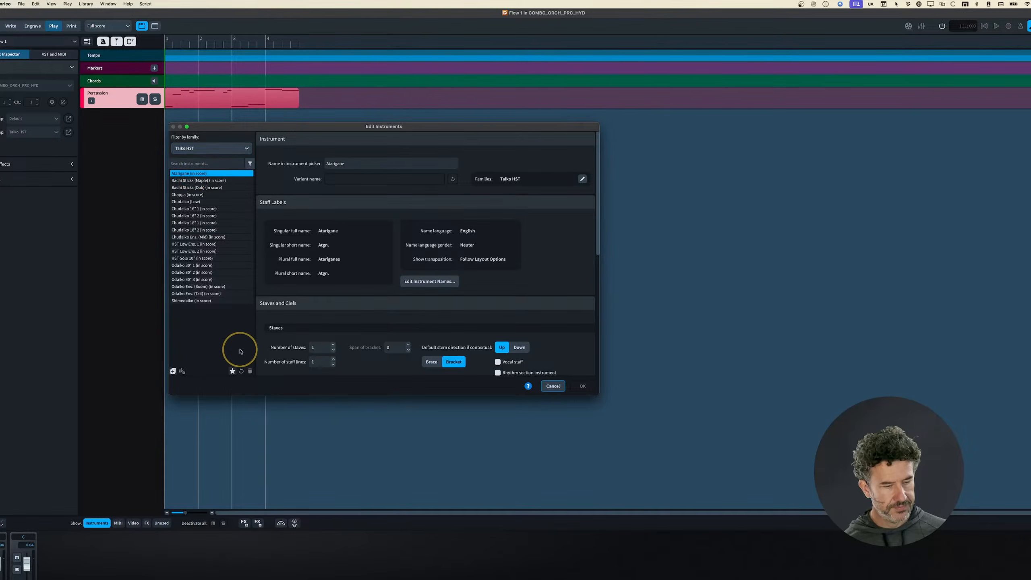
{"action": "left_click", "coordinate": [232, 371]}
{"action": "left_click", "coordinate": [201, 180]}
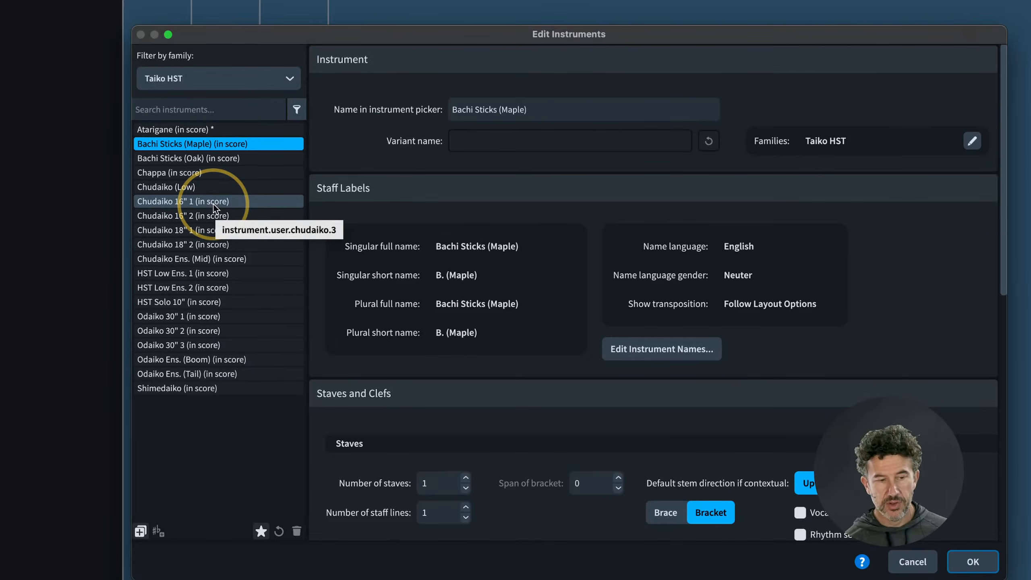
{"action": "left_click", "coordinate": [259, 522]}
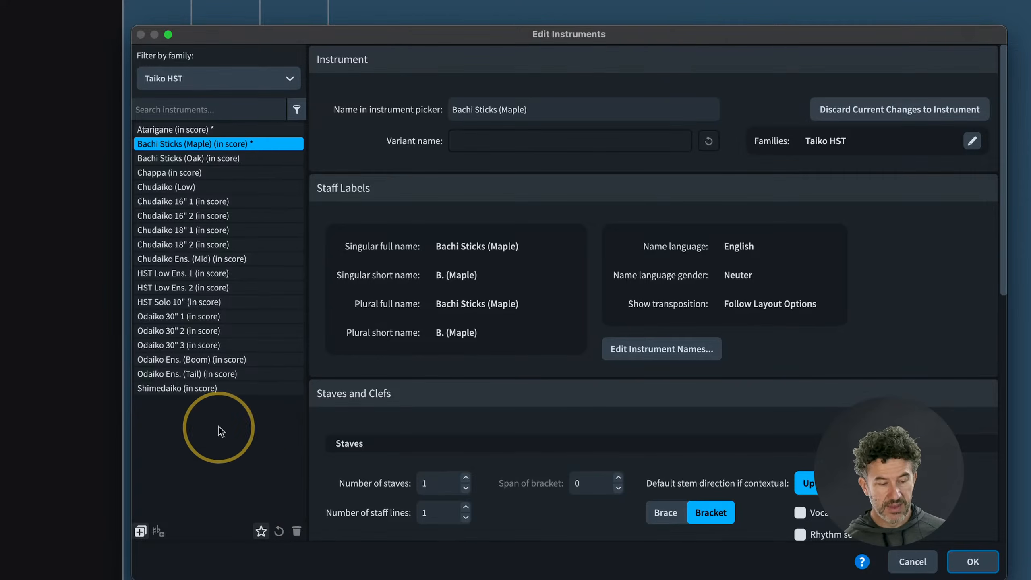
{"action": "left_click", "coordinate": [214, 387]}
{"action": "left_click", "coordinate": [261, 531]}
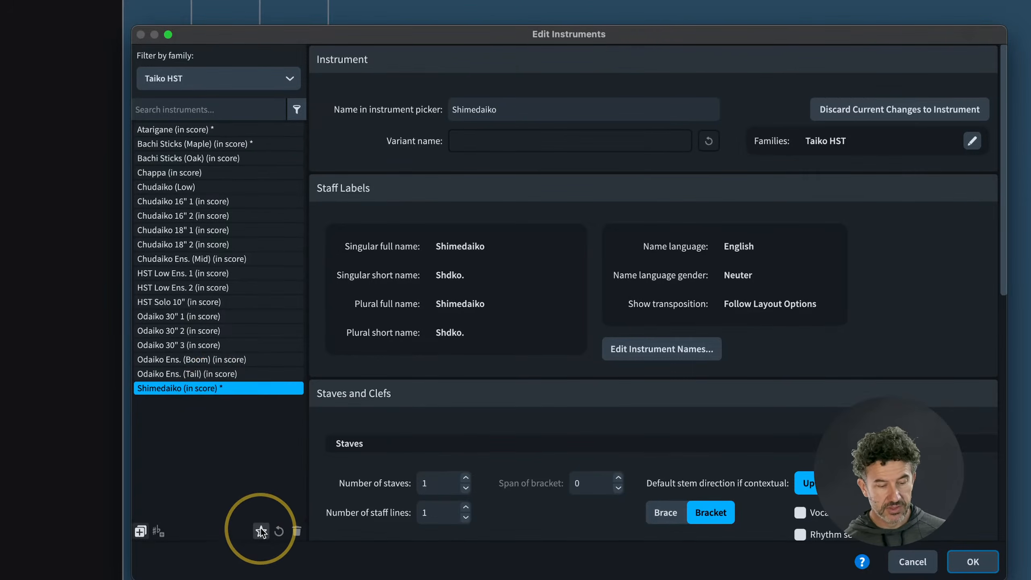
Remove the saved-as-default status from Odaiko Ens. (Tail) and Odaiko Ens. (Boom).
{"action": "left_click", "coordinate": [229, 376]}
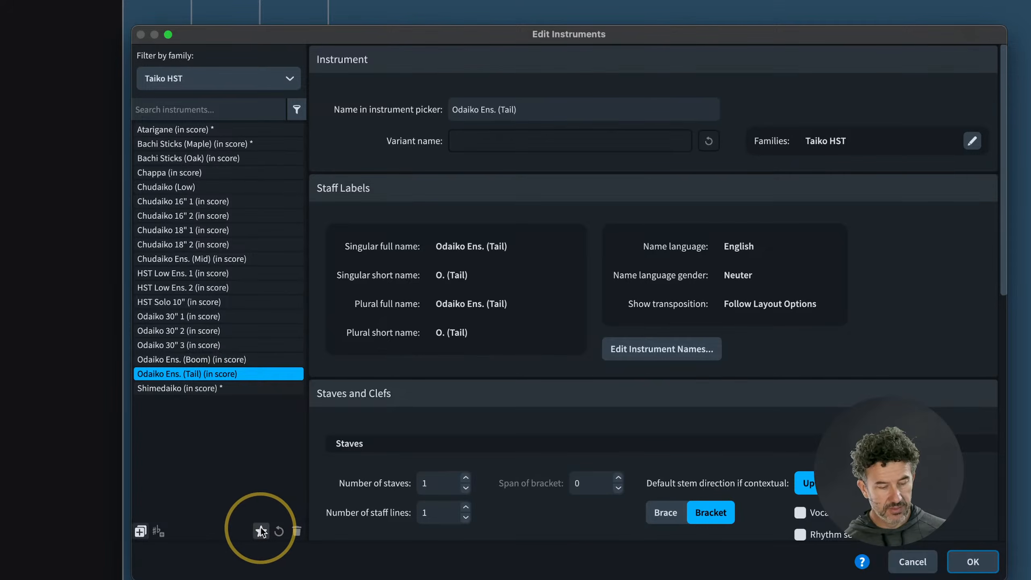
{"action": "left_click", "coordinate": [261, 531]}
{"action": "left_click", "coordinate": [229, 360]}
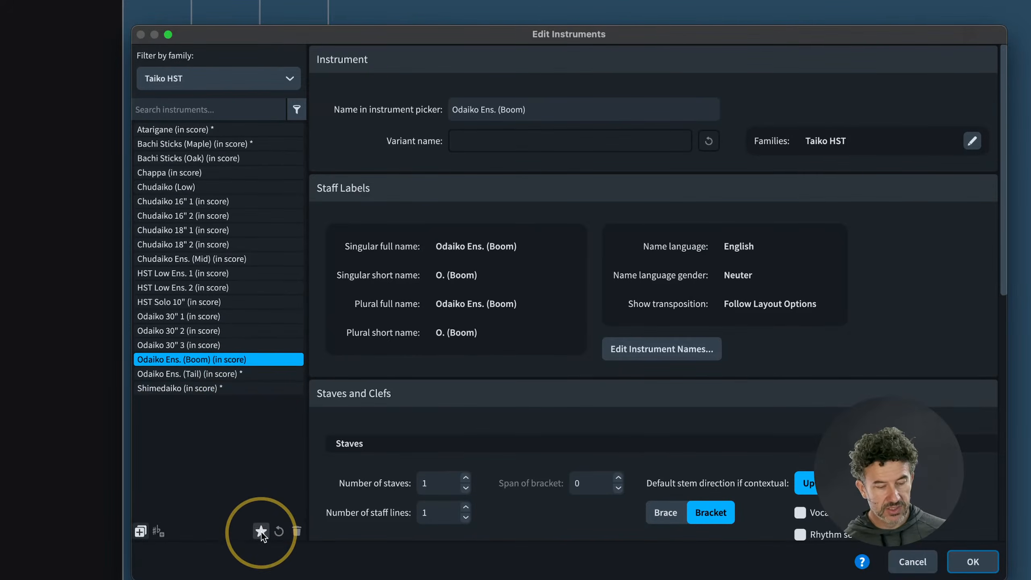
{"action": "left_click", "coordinate": [261, 532]}
Remove the saved-as-default status from Odaiko 30" 3, Odaiko 30" 2 and Odaiko 30" 1.
{"action": "left_click", "coordinate": [221, 345]}
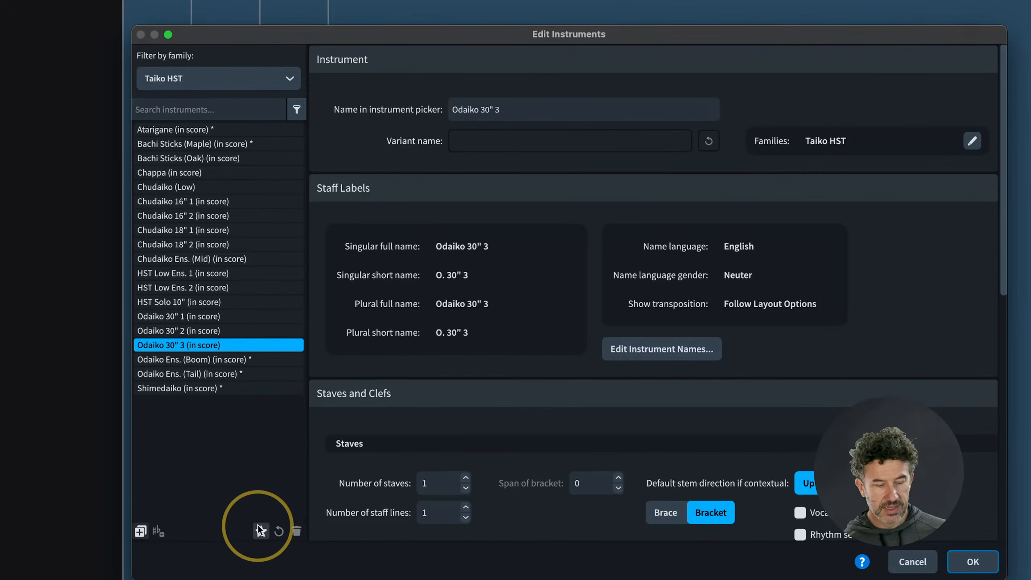
{"action": "left_click", "coordinate": [261, 531]}
{"action": "left_click", "coordinate": [230, 330]}
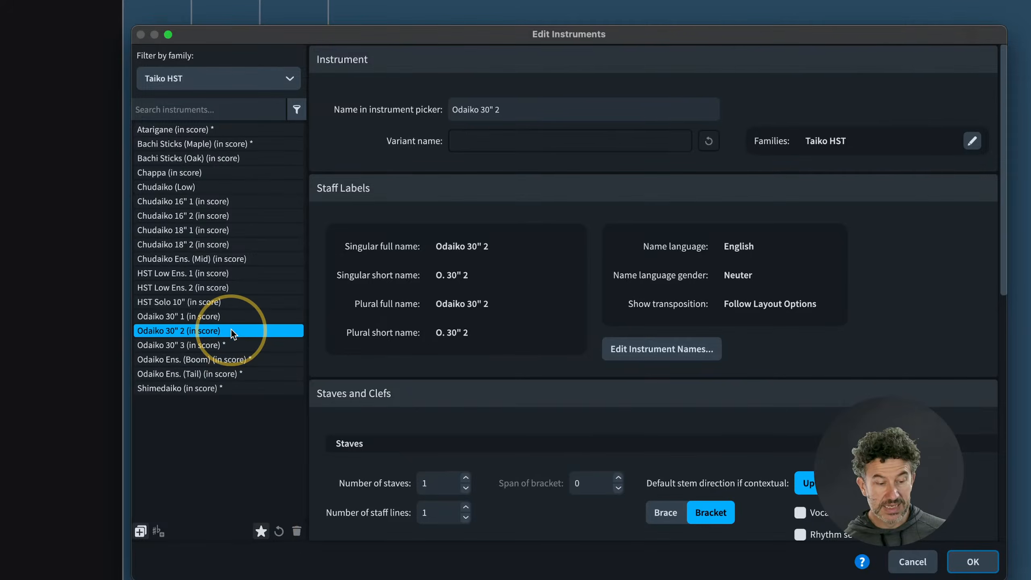
{"action": "left_click", "coordinate": [261, 530]}
{"action": "left_click", "coordinate": [195, 316]}
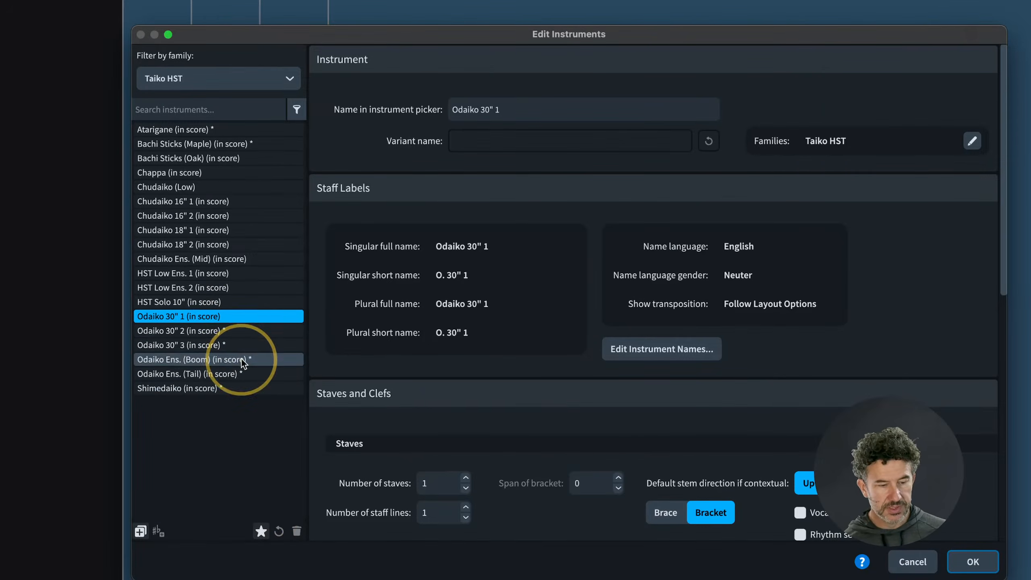
{"action": "left_click", "coordinate": [261, 532]}
Remove the saved-as-default status from HST Solo 10" and HST Low Ens. 2.
{"action": "left_click", "coordinate": [245, 301]}
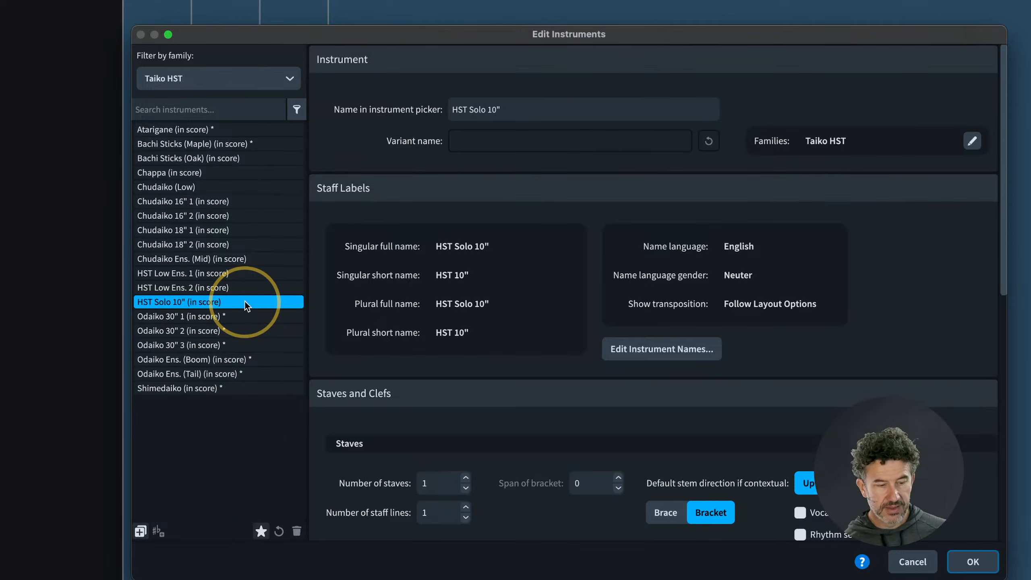
{"action": "left_click", "coordinate": [260, 530]}
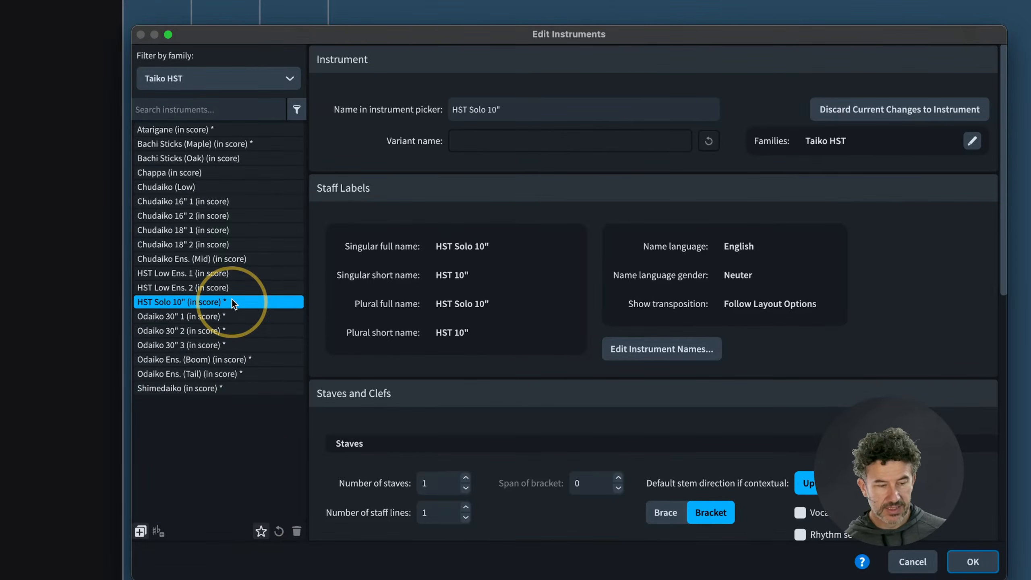
{"action": "left_click", "coordinate": [241, 288]}
{"action": "left_click", "coordinate": [261, 531]}
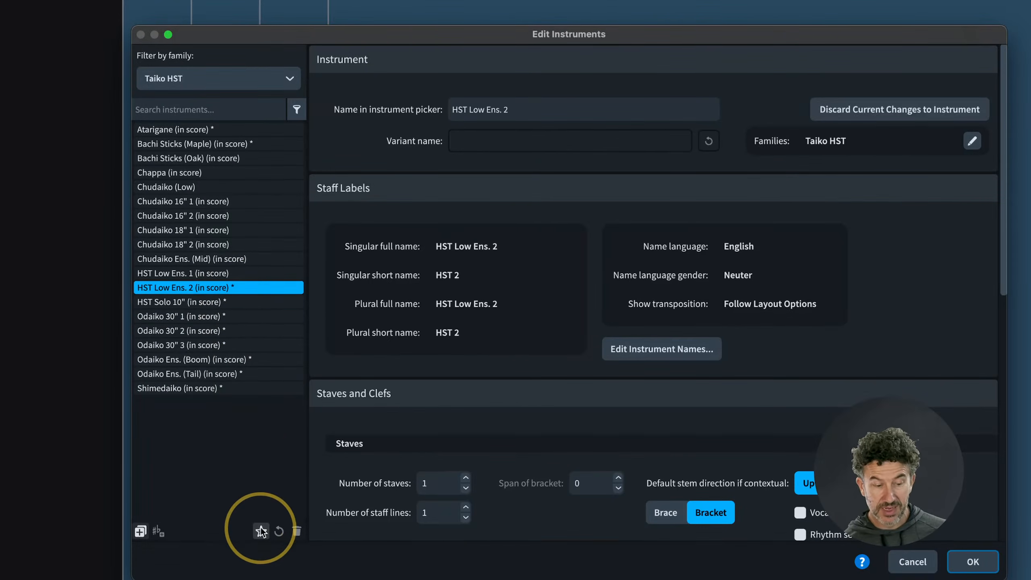
Remove the saved-as-default status from HST Low Ens. 1 and Chudaiko Ens. (Mid).
{"action": "left_click", "coordinate": [262, 277]}
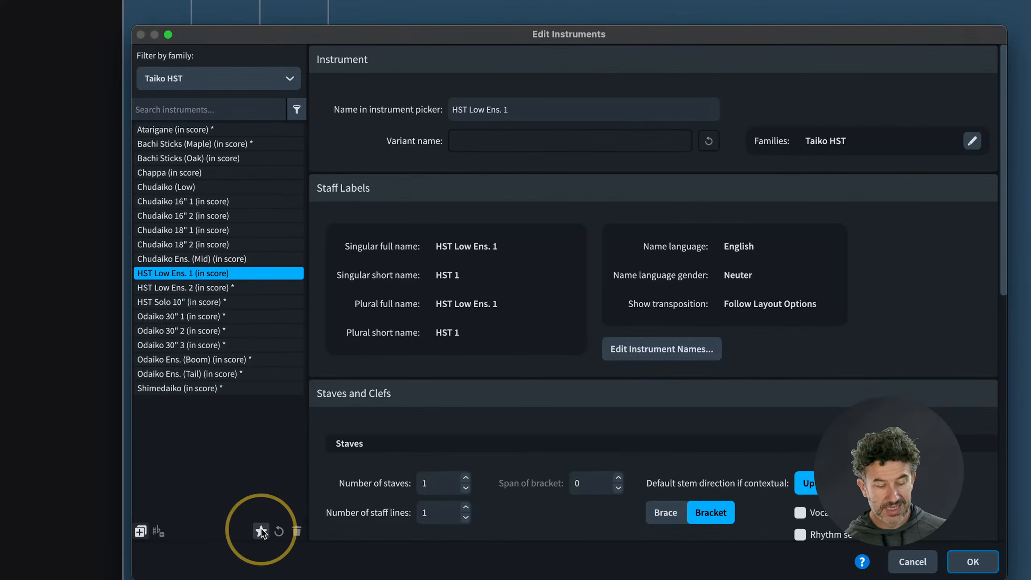
{"action": "left_click", "coordinate": [261, 530]}
{"action": "left_click", "coordinate": [270, 259]}
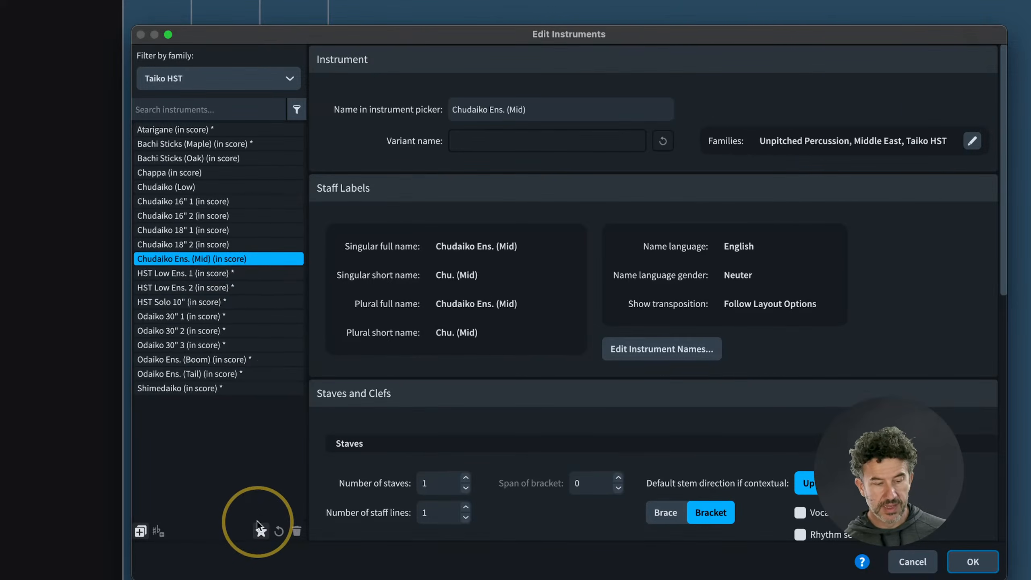
{"action": "left_click", "coordinate": [260, 530]}
Remove the saved-as-default status from Chudaiko 18" 2 and Chudaiko 18" 1.
{"action": "left_click", "coordinate": [260, 244]}
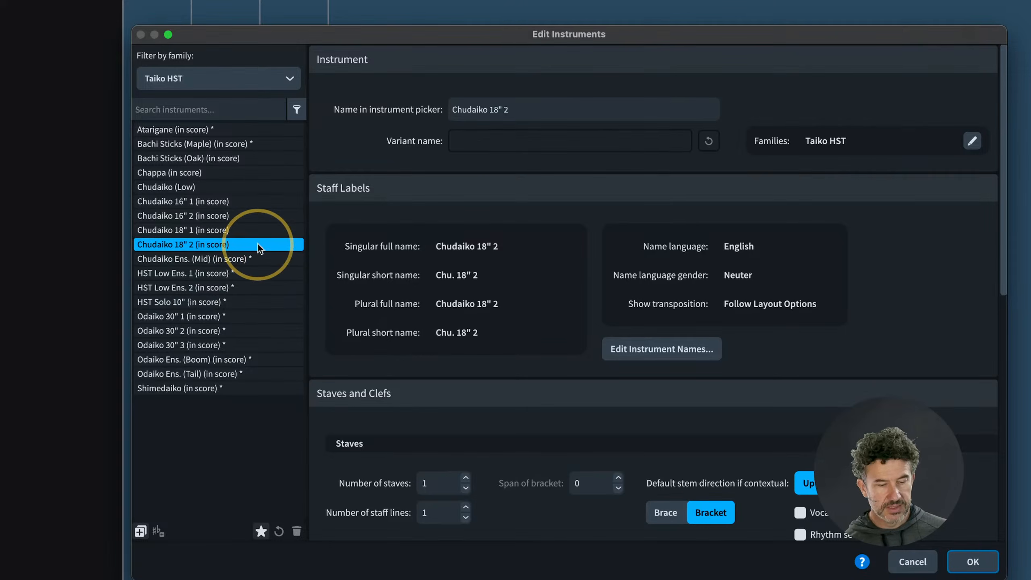
{"action": "left_click", "coordinate": [261, 530]}
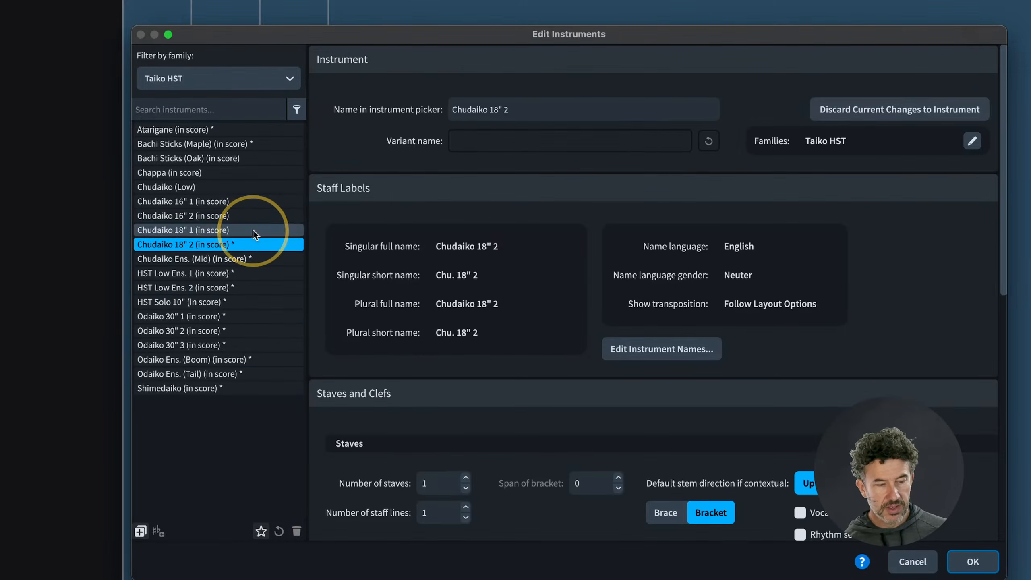
{"action": "left_click", "coordinate": [254, 231]}
{"action": "left_click", "coordinate": [262, 531]}
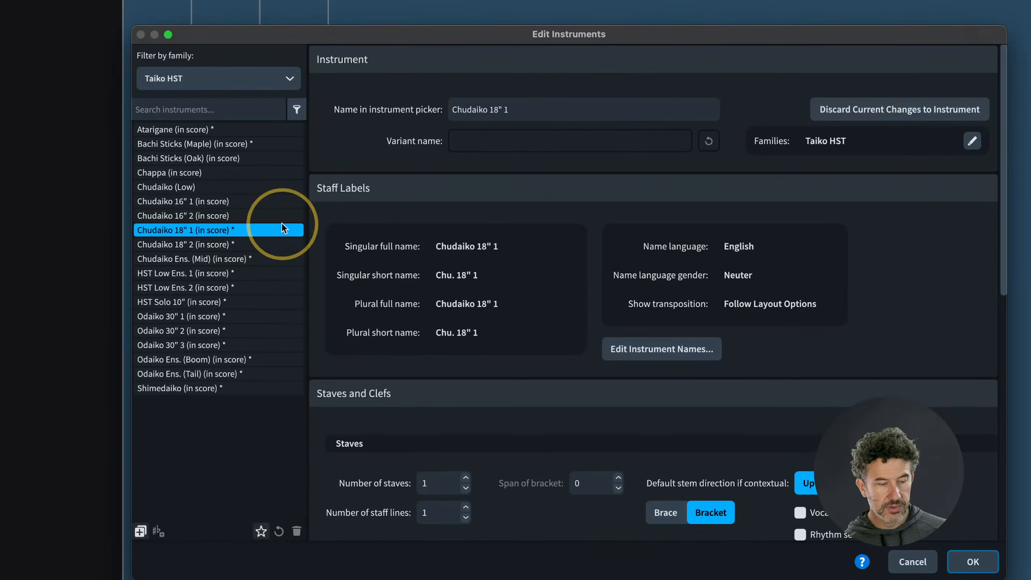
Remove the saved-as-default status from Chudaiko 16" 2 and Chudaiko 16" 1.
{"action": "left_click", "coordinate": [271, 219]}
{"action": "left_click", "coordinate": [261, 530]}
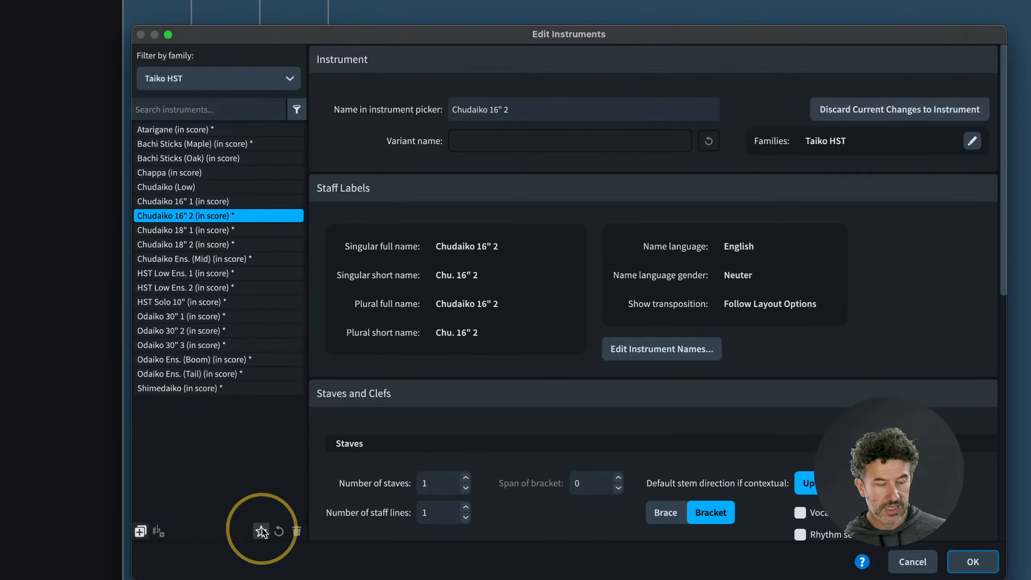
{"action": "left_click", "coordinate": [259, 202]}
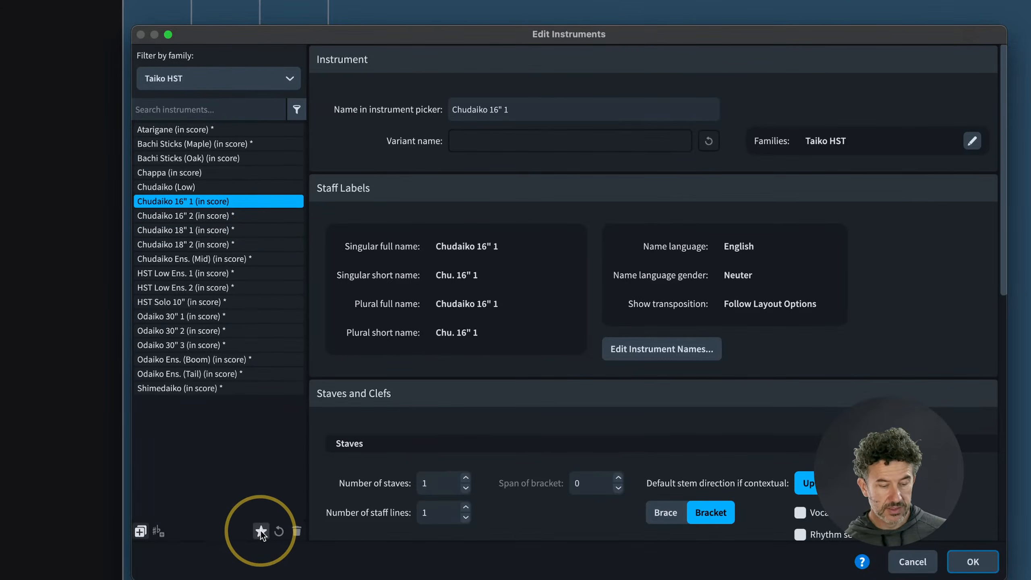
{"action": "left_click", "coordinate": [261, 530]}
Remove the saved-as-default status from Chudaiko (Low), Chappa and Bachi Sticks (Oak).
{"action": "left_click", "coordinate": [248, 174]}
{"action": "left_click", "coordinate": [249, 188]}
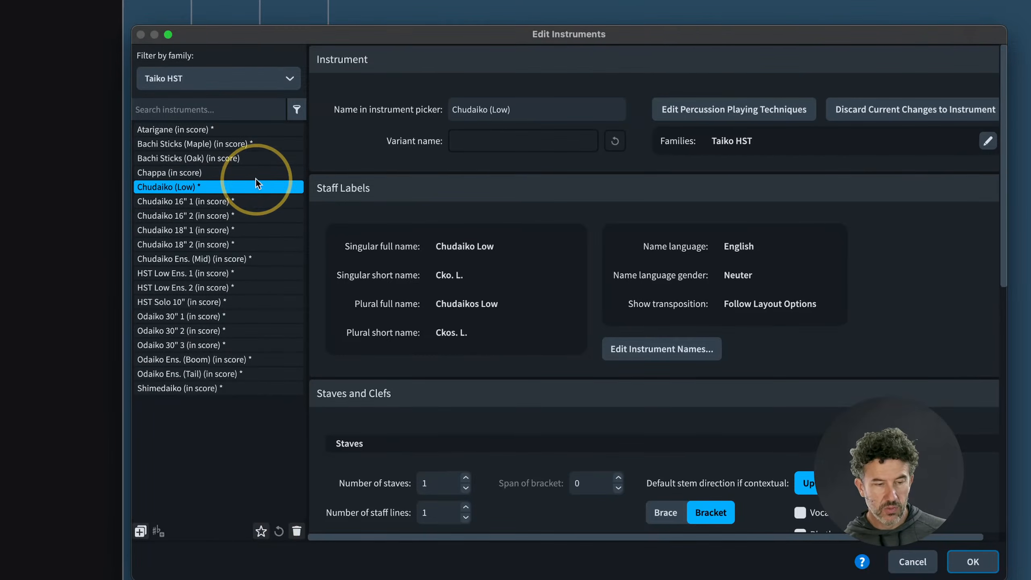
{"action": "left_click", "coordinate": [243, 173]}
{"action": "left_click", "coordinate": [261, 529]}
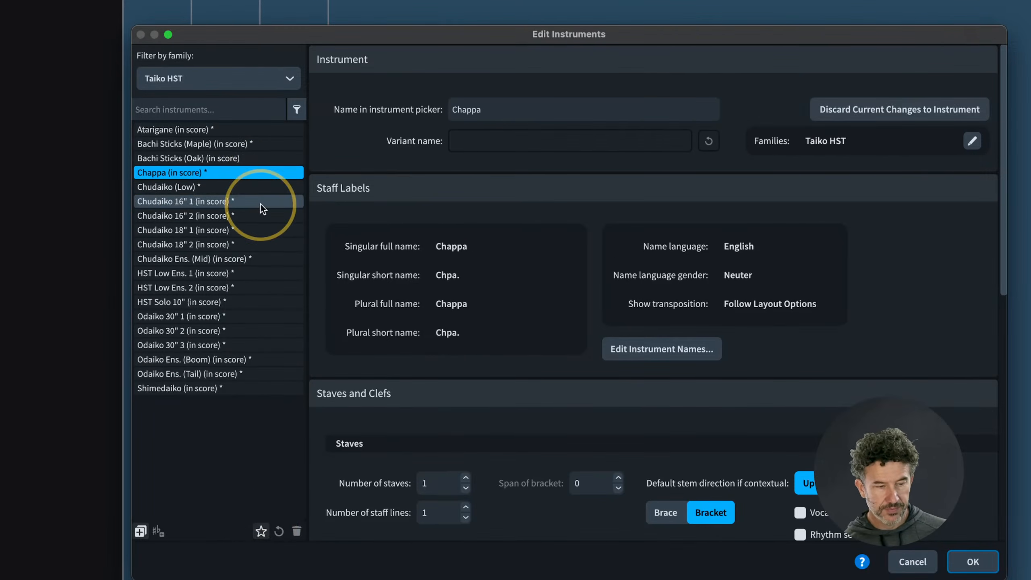
{"action": "left_click", "coordinate": [260, 159]}
{"action": "left_click", "coordinate": [263, 531]}
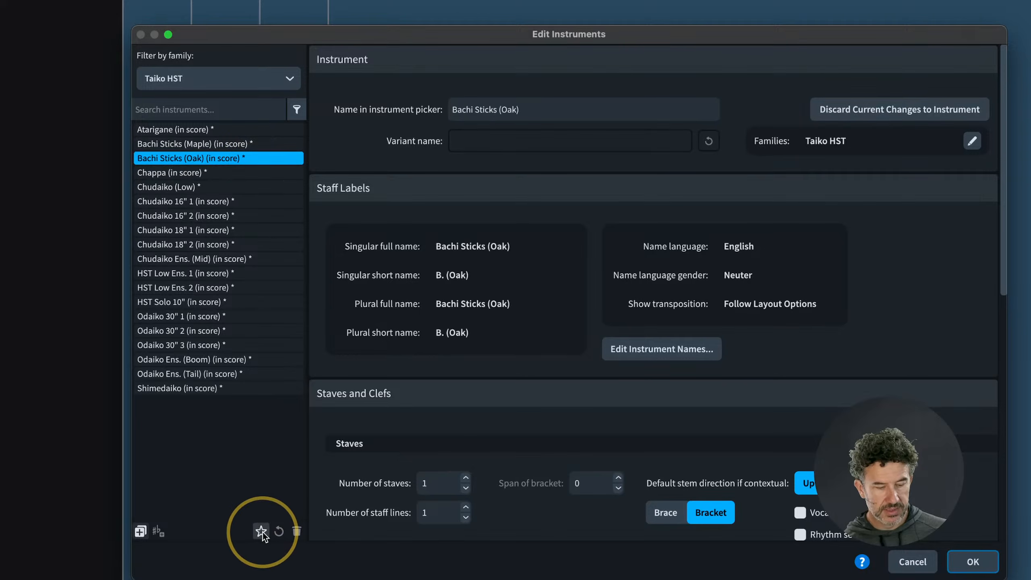
Go through every Taiko HST instrument from Atarigane to Shimedaiko and check its saved-as-default status.
{"action": "left_click", "coordinate": [252, 128]}
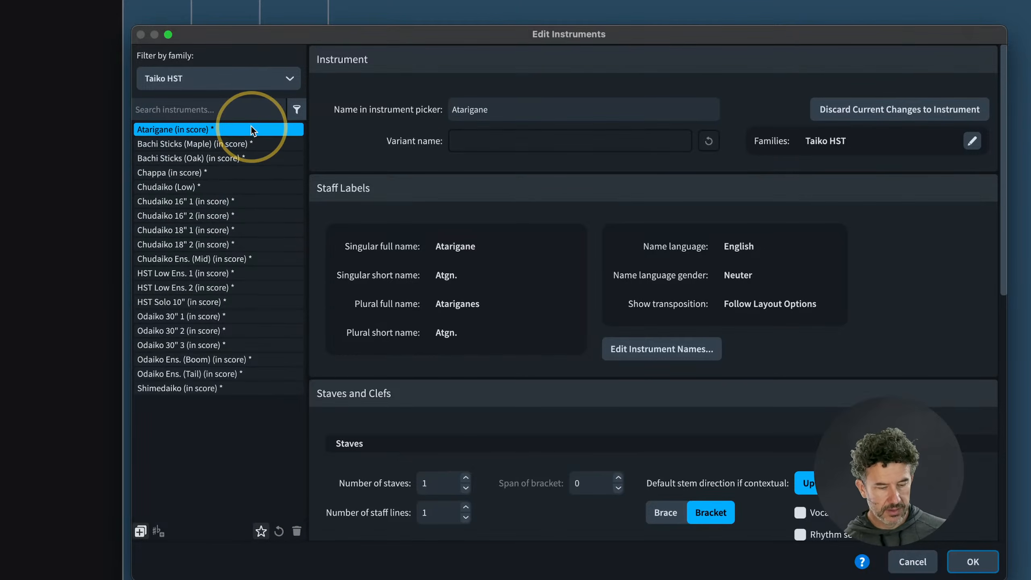
{"action": "key", "text": "Down"}
{"action": "key", "text": "Down"}
{"action": "key", "text": "Down"}
{"action": "key", "text": "Down"}
{"action": "key", "text": "Down"}
{"action": "key", "text": "Down"}
{"action": "key", "text": "Down"}
{"action": "key", "text": "Down"}
{"action": "key", "text": "Down"}
{"action": "key", "text": "Down"}
{"action": "key", "text": "Down"}
{"action": "key", "text": "Down"}
{"action": "key", "text": "Down"}
{"action": "key", "text": "Down"}
{"action": "key", "text": "Down"}
{"action": "key", "text": "Down"}
{"action": "key", "text": "Down"}
{"action": "key", "text": "Down"}
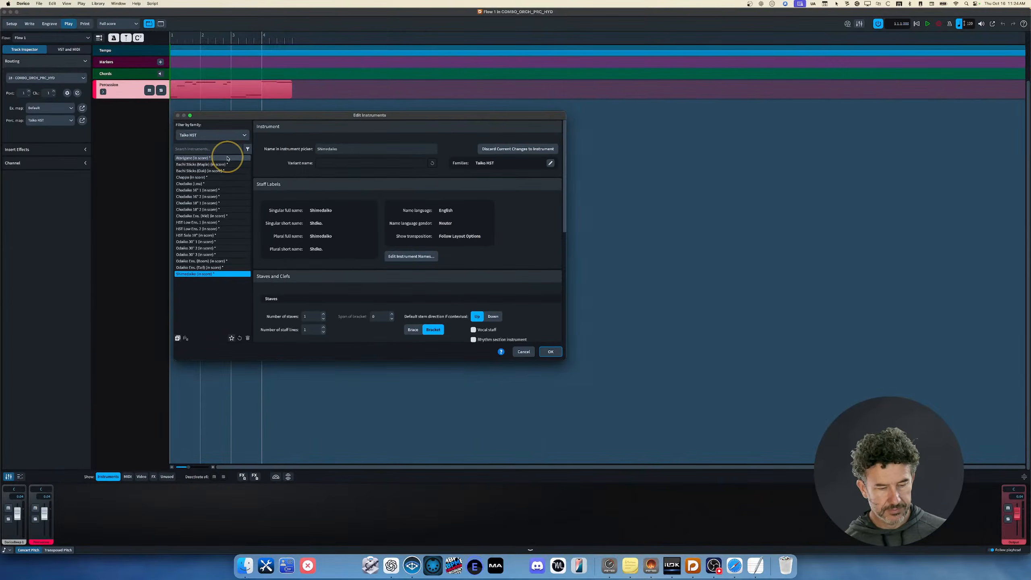
Apply the instrument changes and close the COMBO_ORCH_PRC_HYD project, saving it.
{"action": "left_click", "coordinate": [551, 352]}
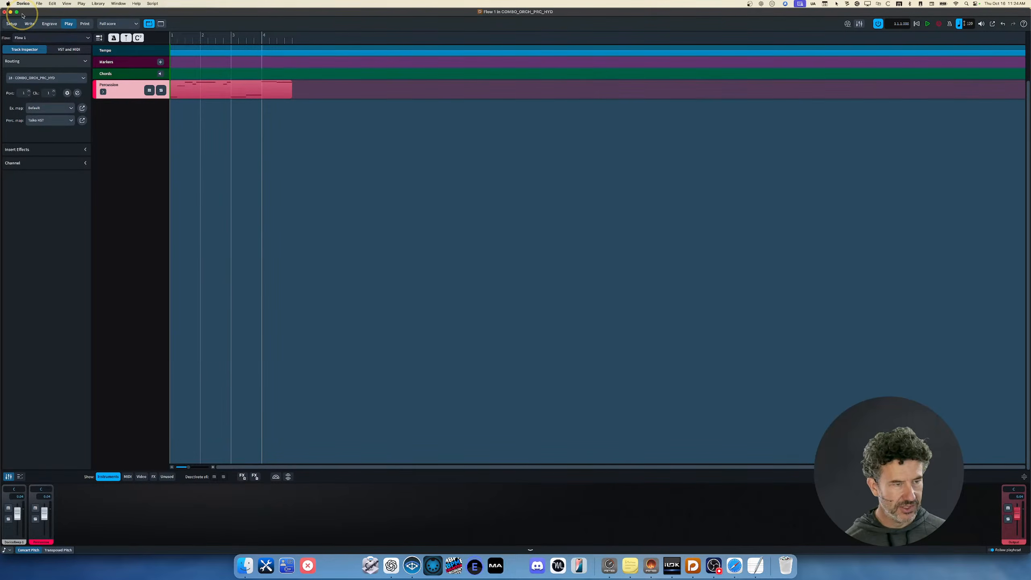
{"action": "left_click", "coordinate": [4, 12]}
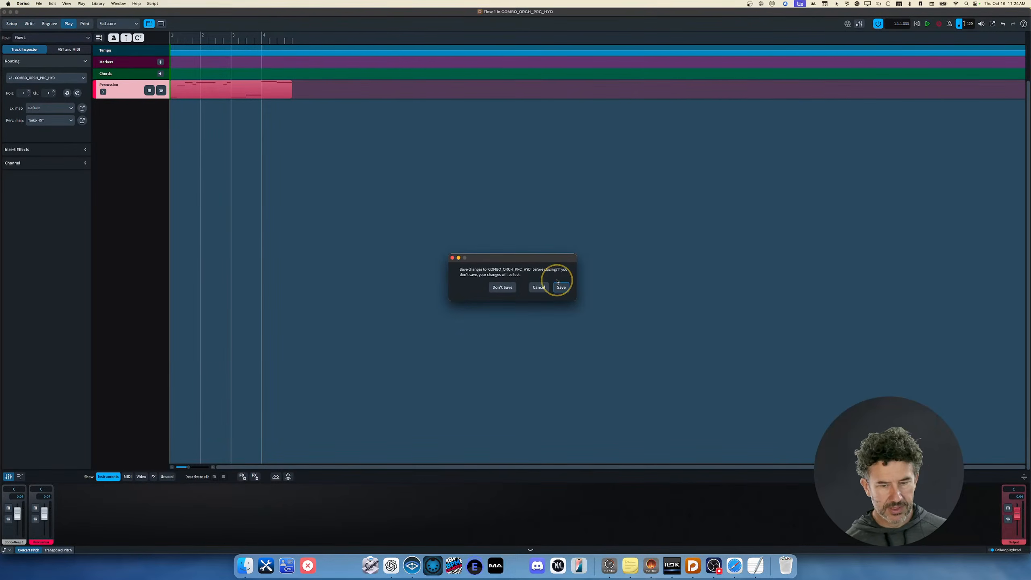
{"action": "left_click", "coordinate": [561, 286]}
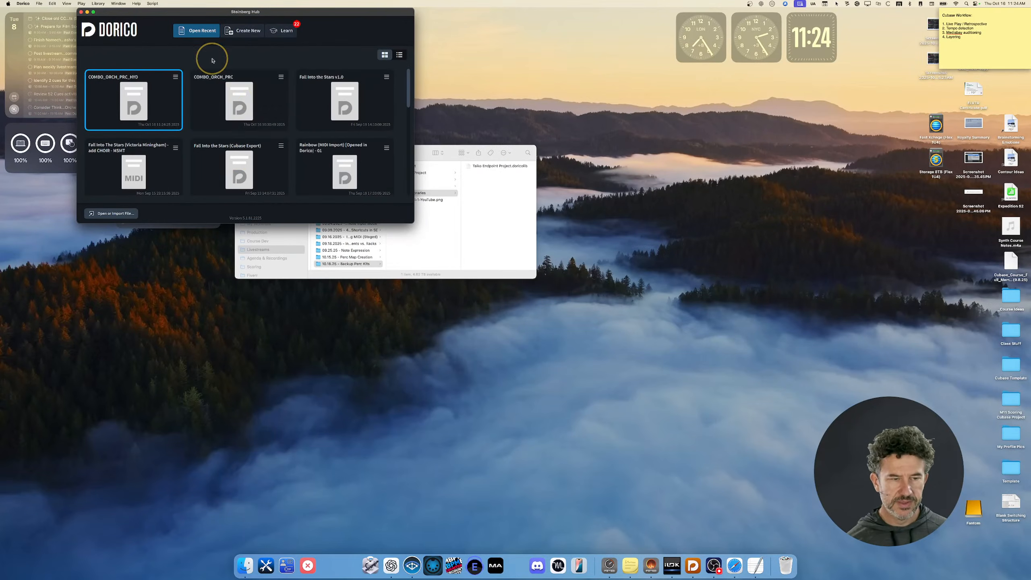
Create a new project from the Empty template.
{"action": "left_click", "coordinate": [245, 33]}
{"action": "left_click", "coordinate": [106, 118]}
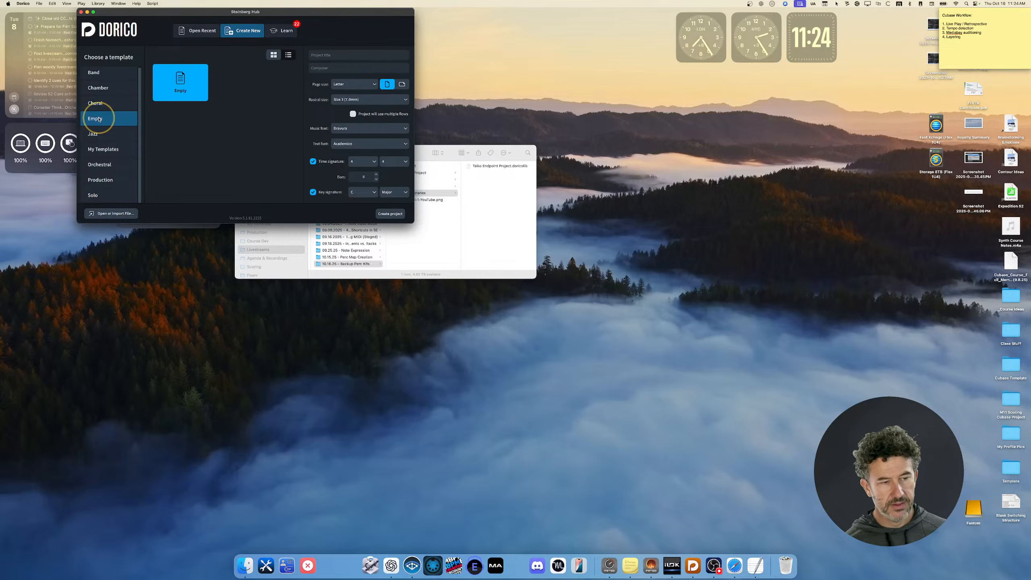
{"action": "left_click", "coordinate": [386, 215]}
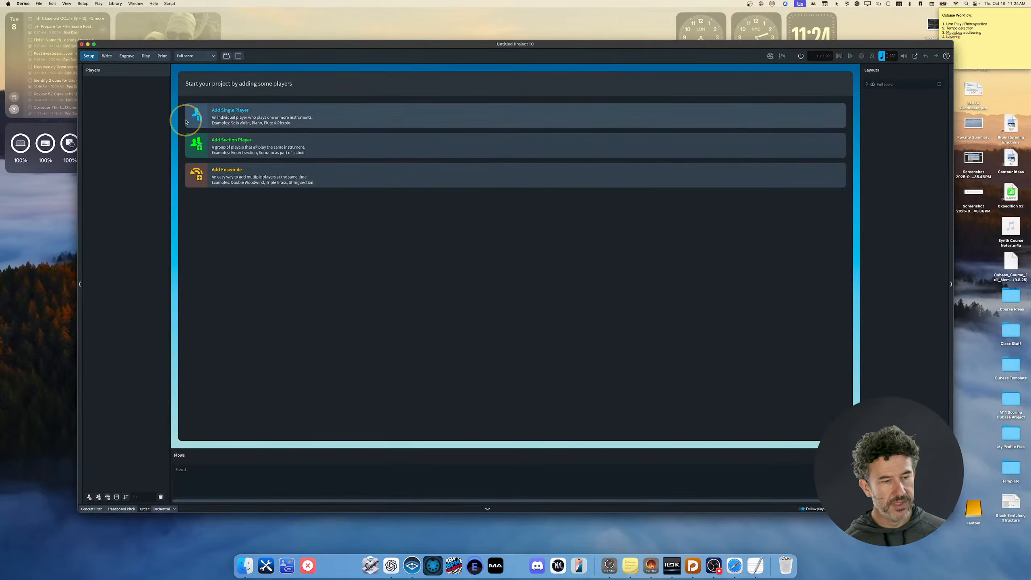
{"action": "left_click", "coordinate": [114, 4]}
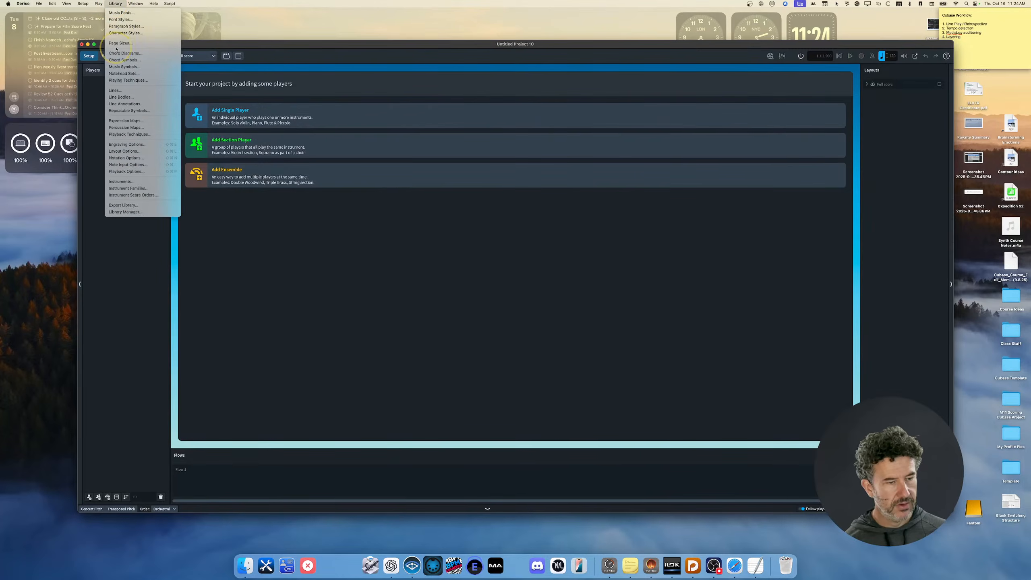
{"action": "left_click", "coordinate": [138, 182]}
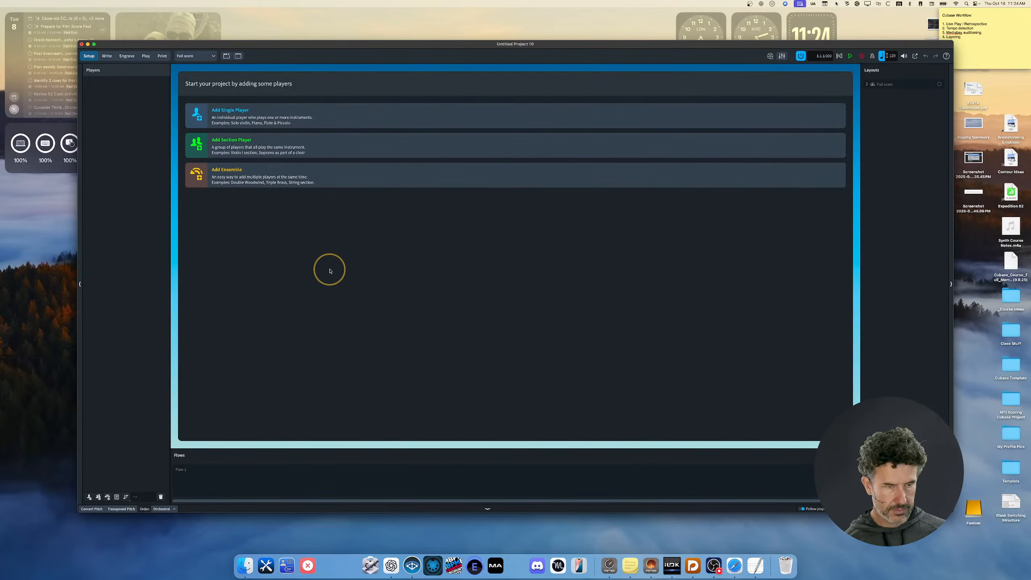
{"action": "key", "text": "super+Tab"}
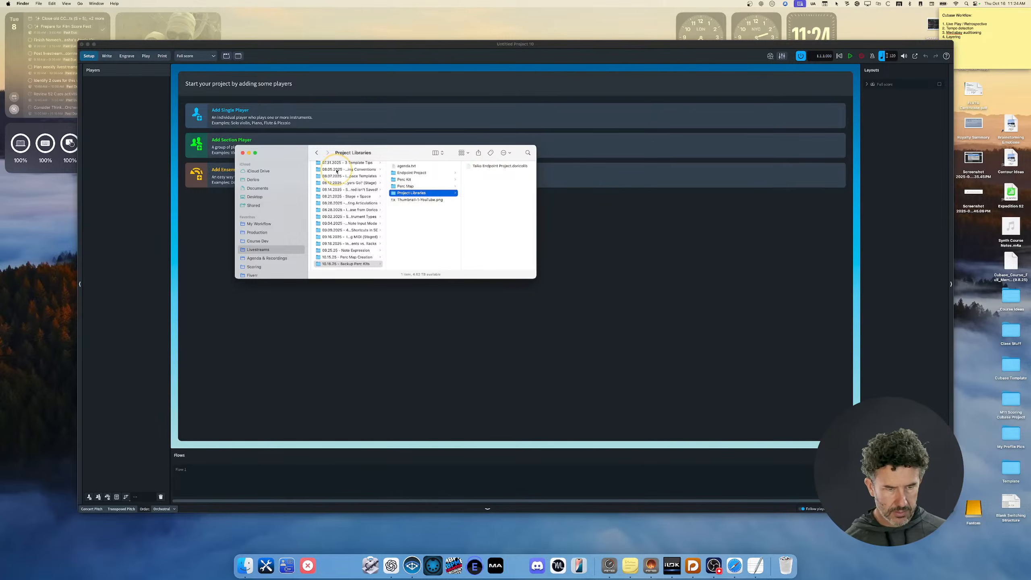
{"action": "left_click", "coordinate": [205, 220]}
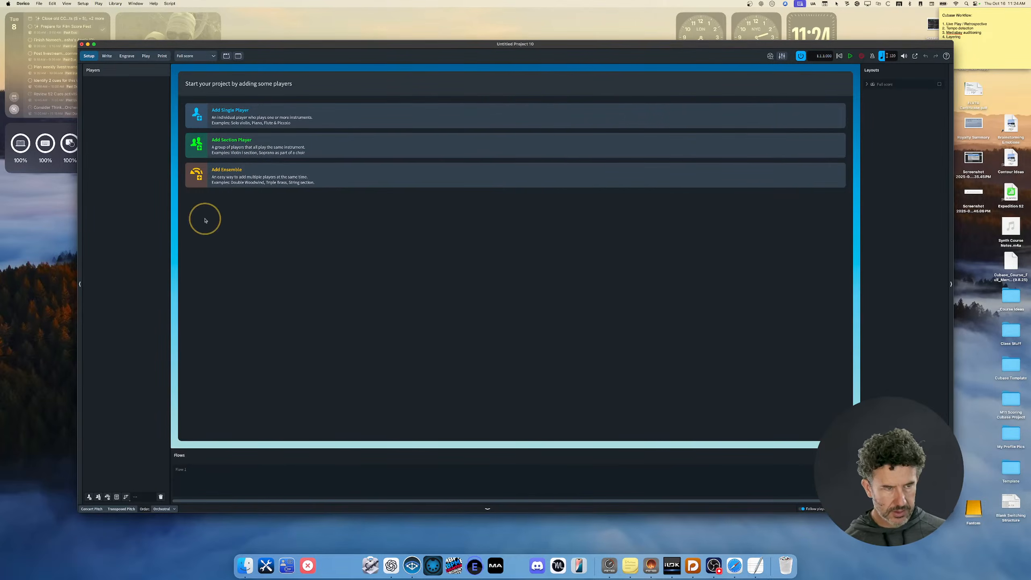
Check the Taiko HST family in the new project's instrument definitions and close them without changes.
{"action": "left_click", "coordinate": [109, 4]}
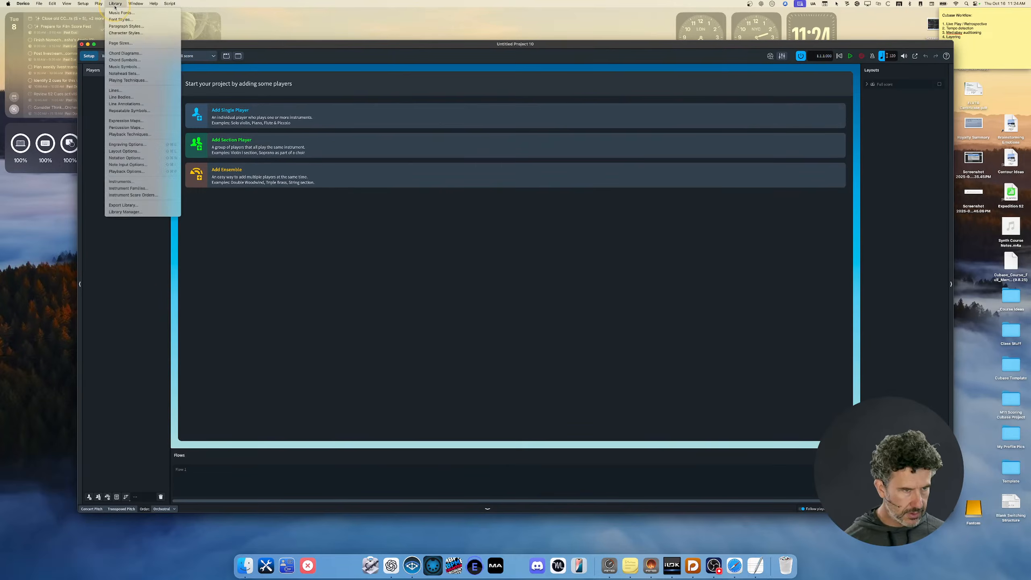
{"action": "left_click", "coordinate": [143, 186]}
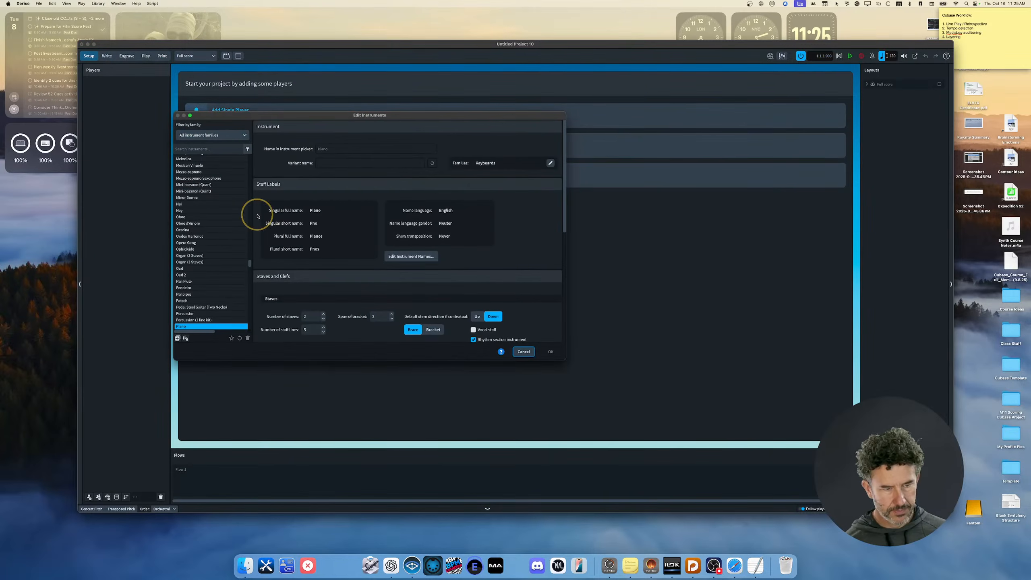
{"action": "left_click", "coordinate": [199, 138]}
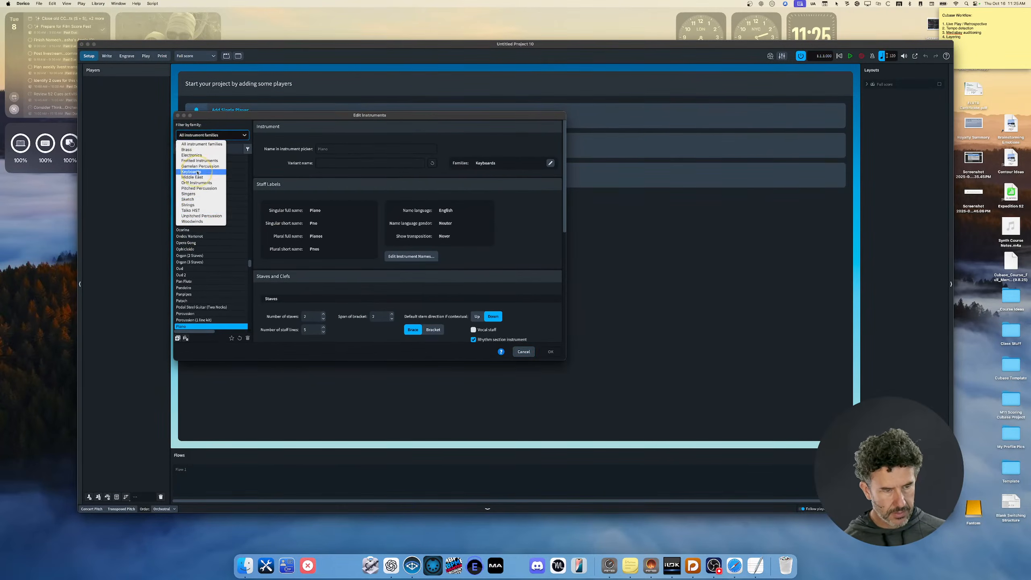
{"action": "left_click", "coordinate": [196, 206]}
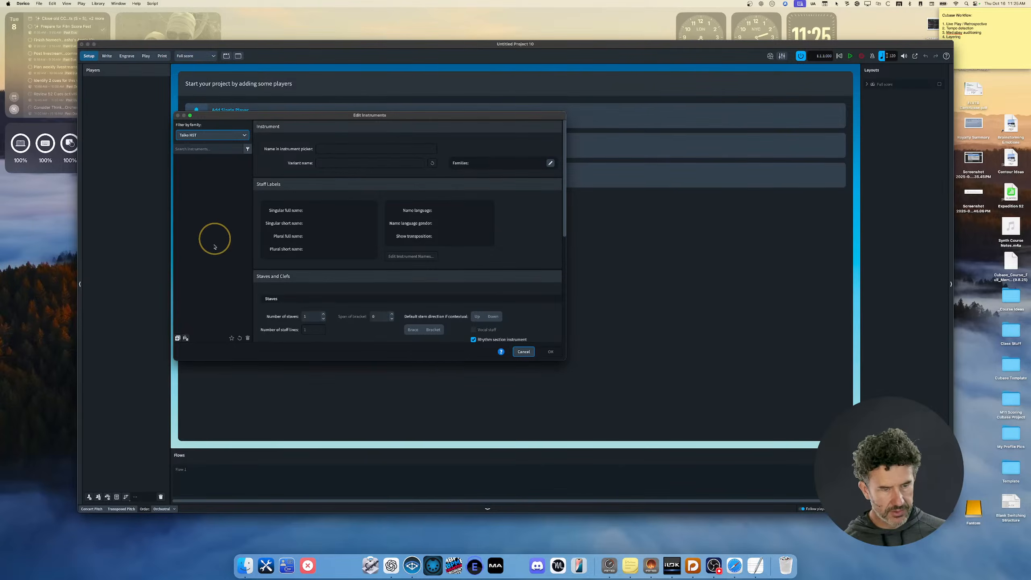
{"action": "left_click", "coordinate": [526, 351]}
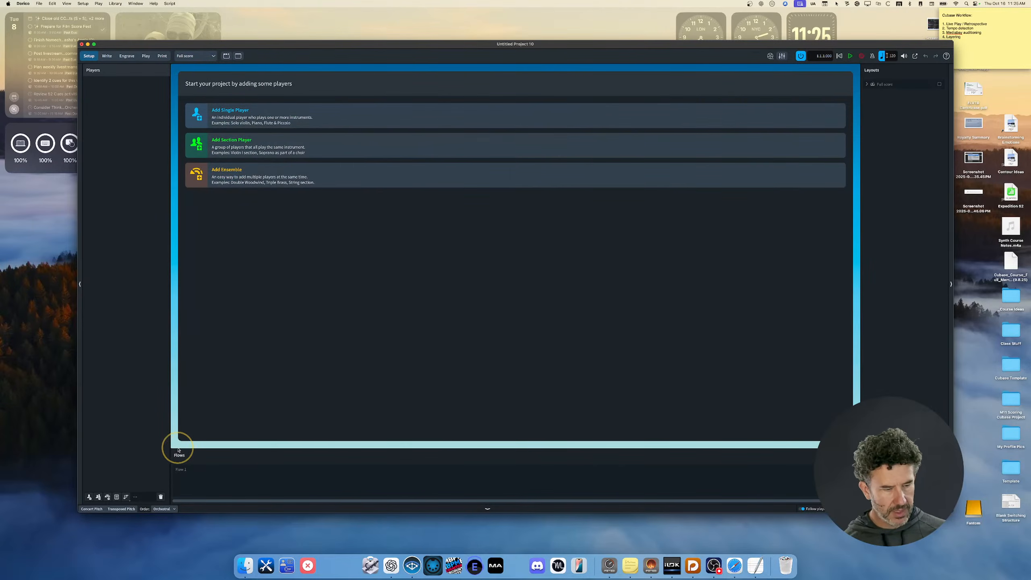
Add a single player and import the kit Taiko HST.doricolib from the Perc Kit folder for it.
{"action": "left_click", "coordinate": [89, 497]}
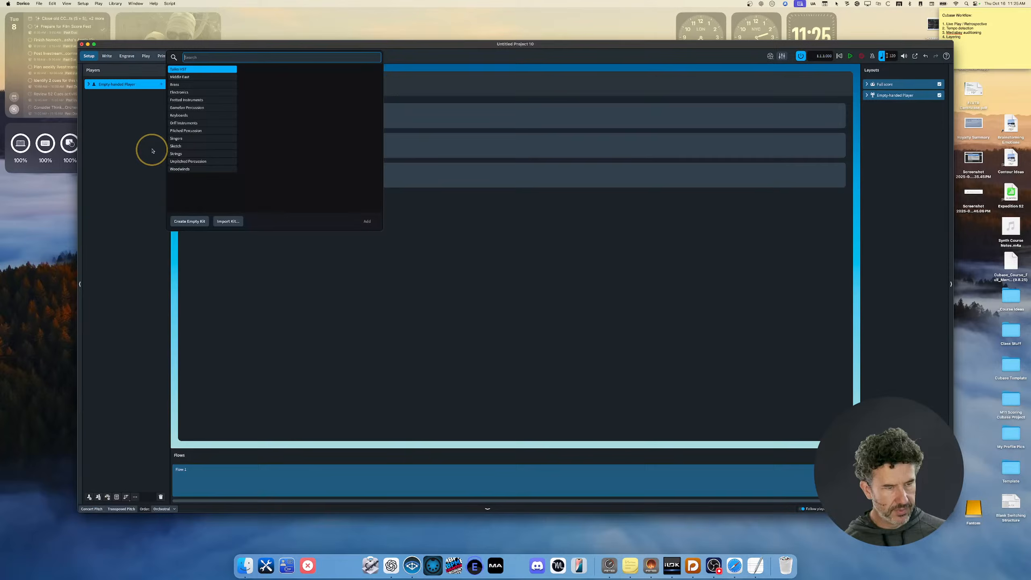
{"action": "left_click", "coordinate": [228, 221]}
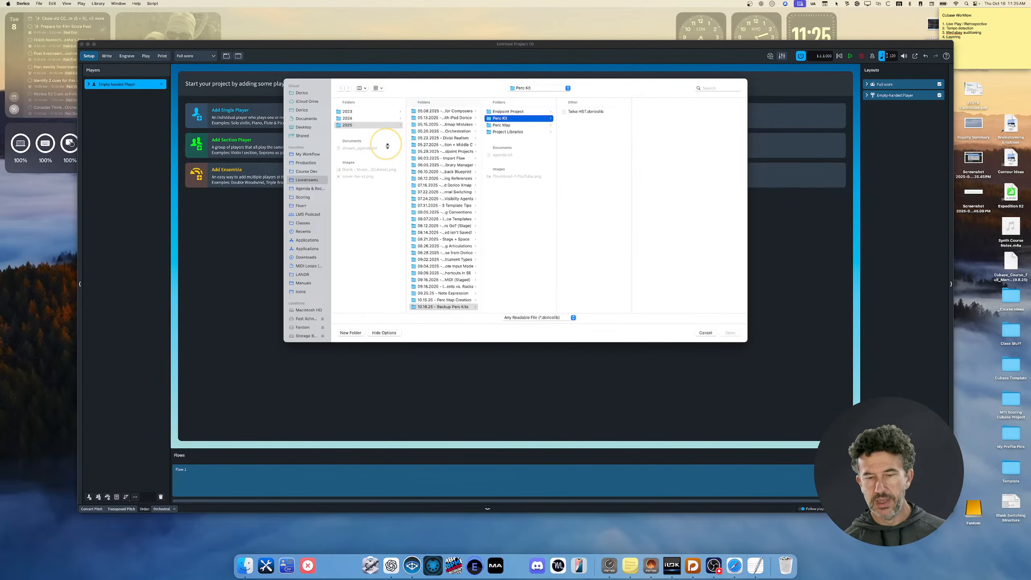
{"action": "left_click", "coordinate": [582, 114]}
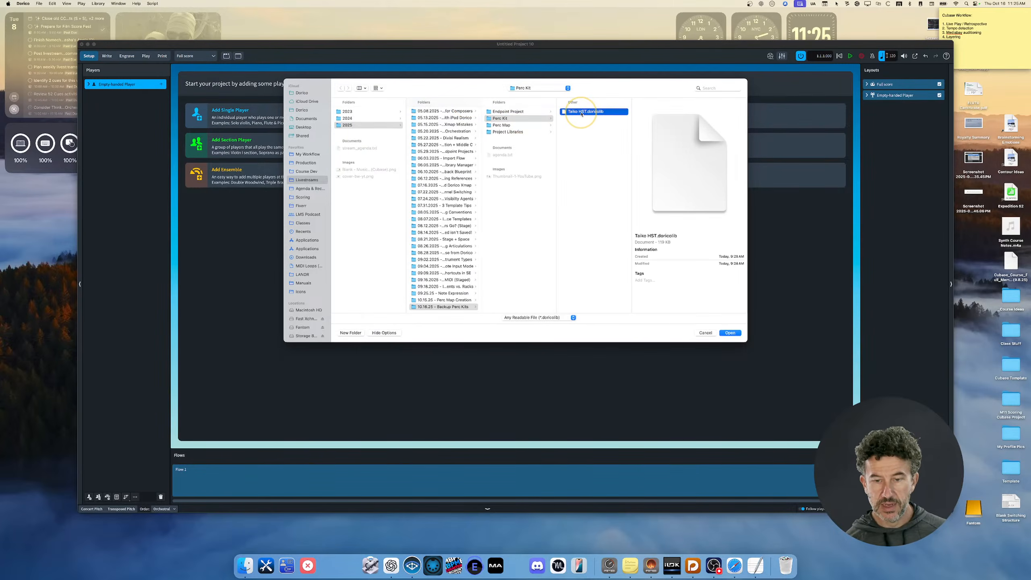
{"action": "left_click", "coordinate": [730, 334]}
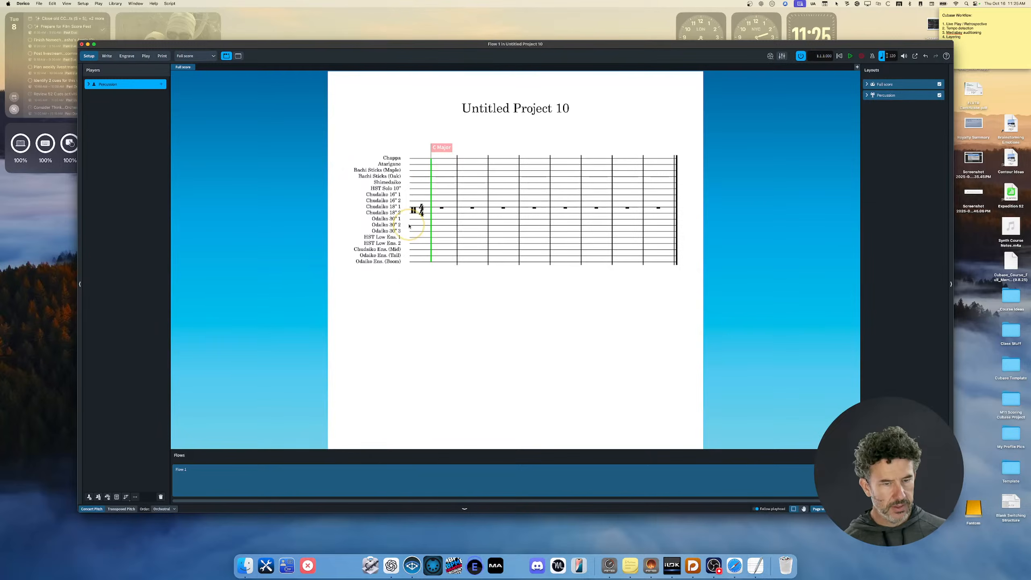
Check the Taiko HST family and the Odaiko 30" 1 entry in the project's instrument definitions and close them without changes.
{"action": "left_click", "coordinate": [110, 4]}
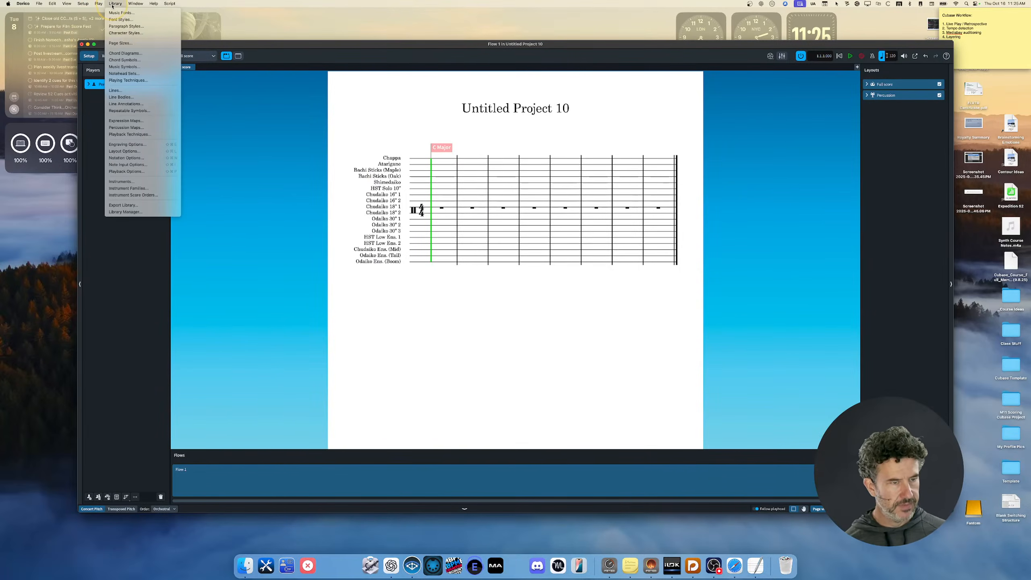
{"action": "left_click", "coordinate": [125, 182]}
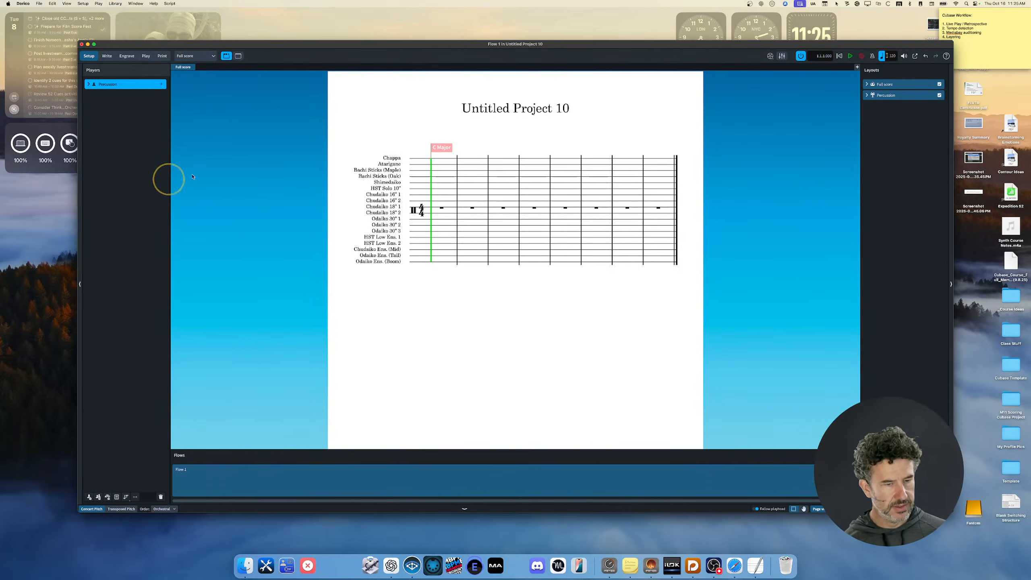
{"action": "left_click", "coordinate": [222, 136]}
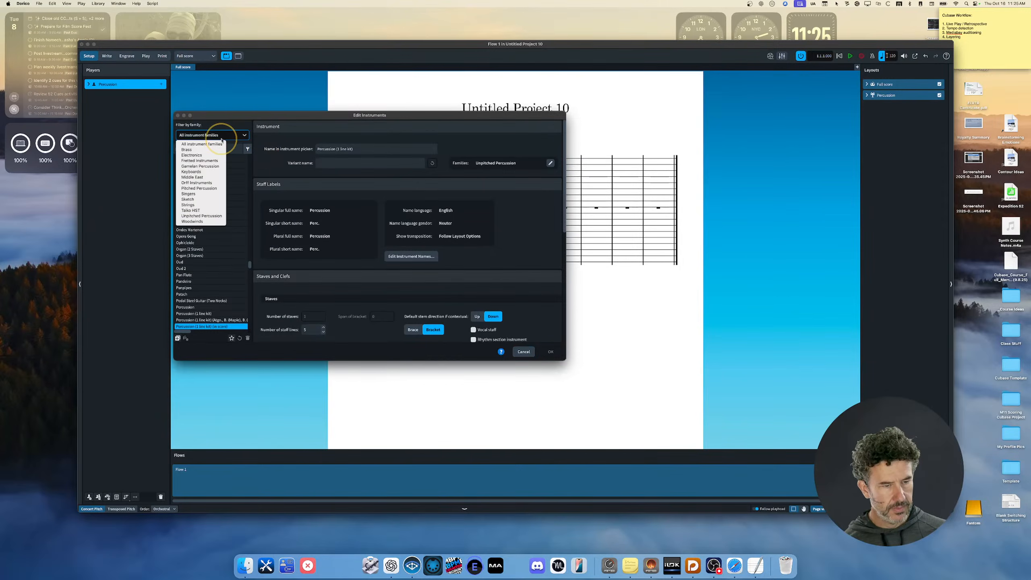
{"action": "left_click", "coordinate": [198, 211]}
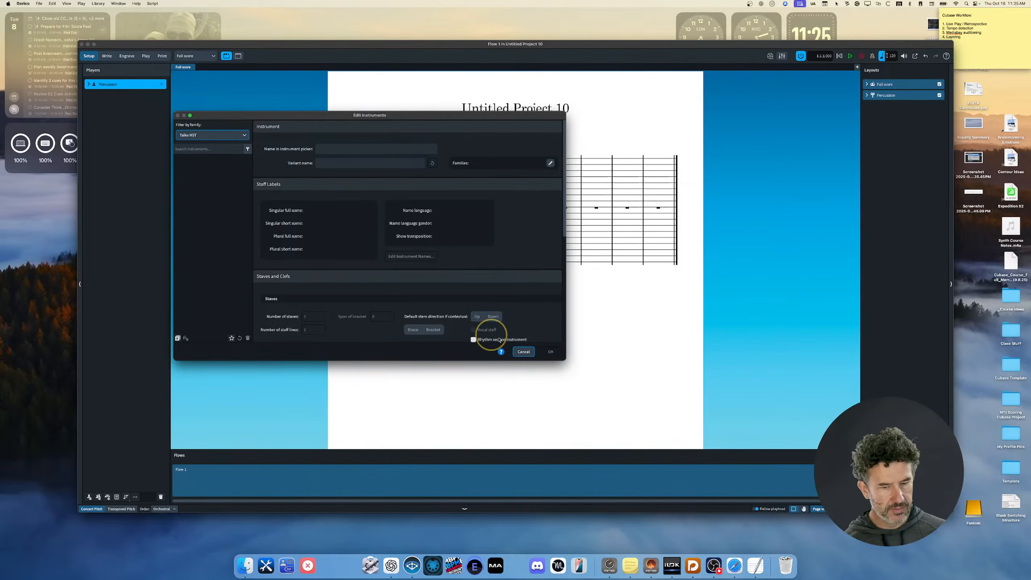
{"action": "left_click", "coordinate": [224, 135]}
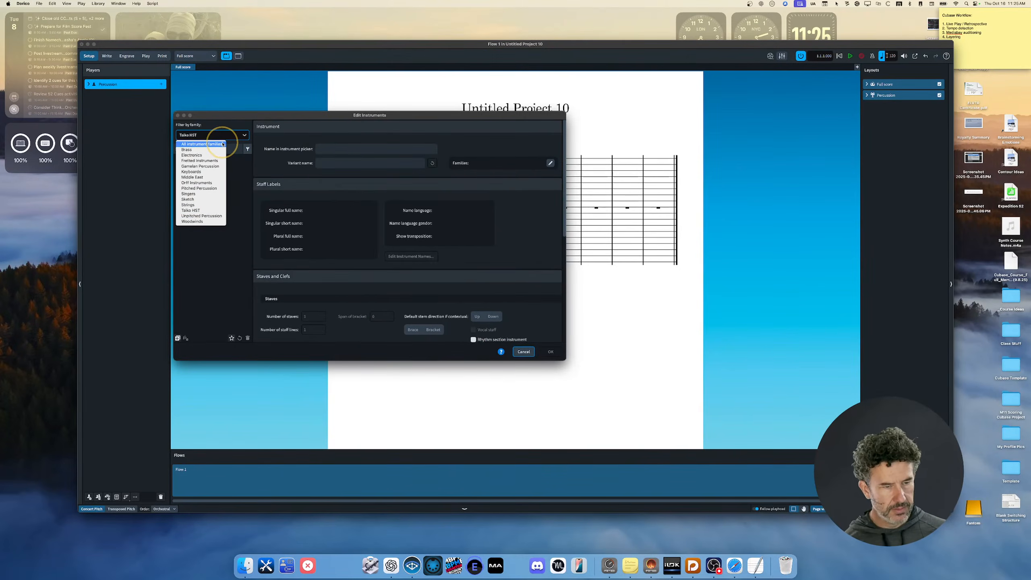
{"action": "left_click", "coordinate": [223, 144]}
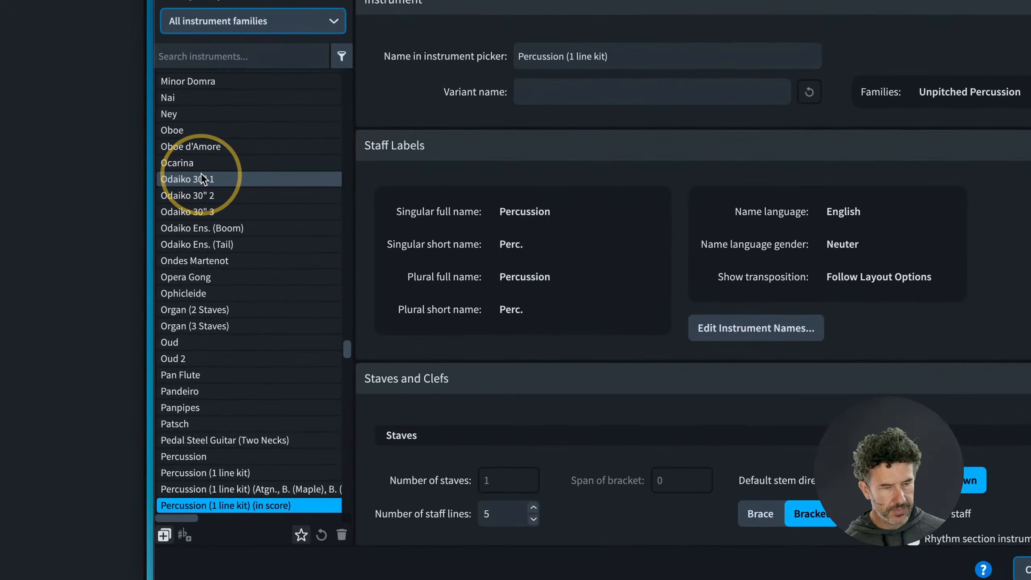
{"action": "left_click", "coordinate": [196, 187]}
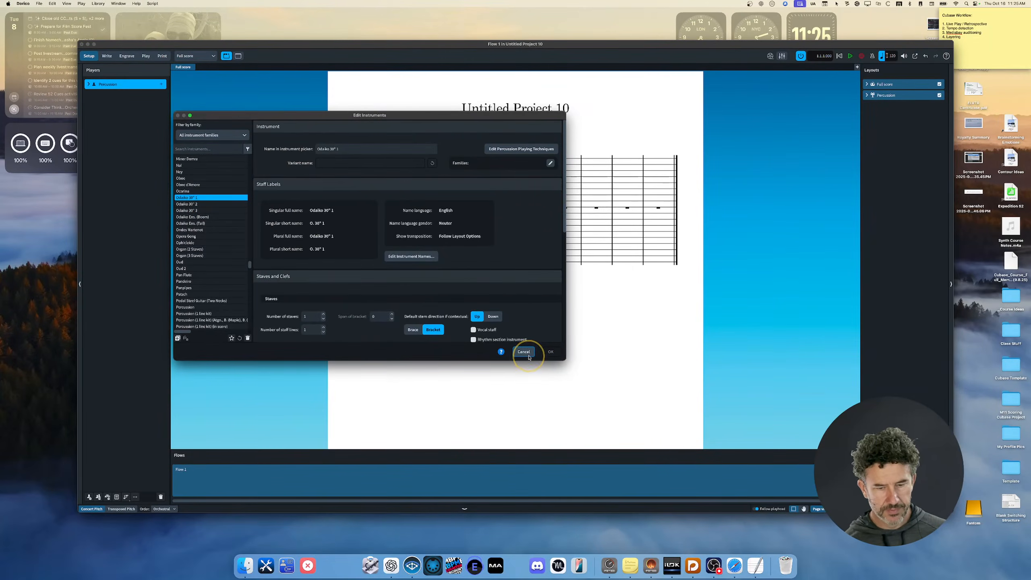
{"action": "left_click", "coordinate": [524, 351]}
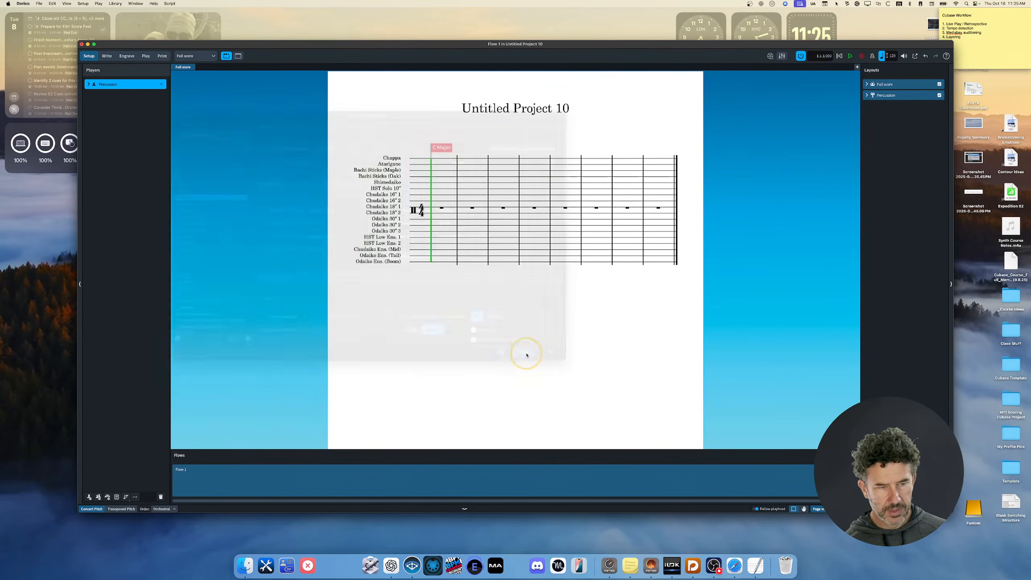
{"action": "left_click", "coordinate": [222, 139]}
Switch to Play mode and open the COMBO_ORCH playback template for editing.
{"action": "left_click", "coordinate": [146, 56]}
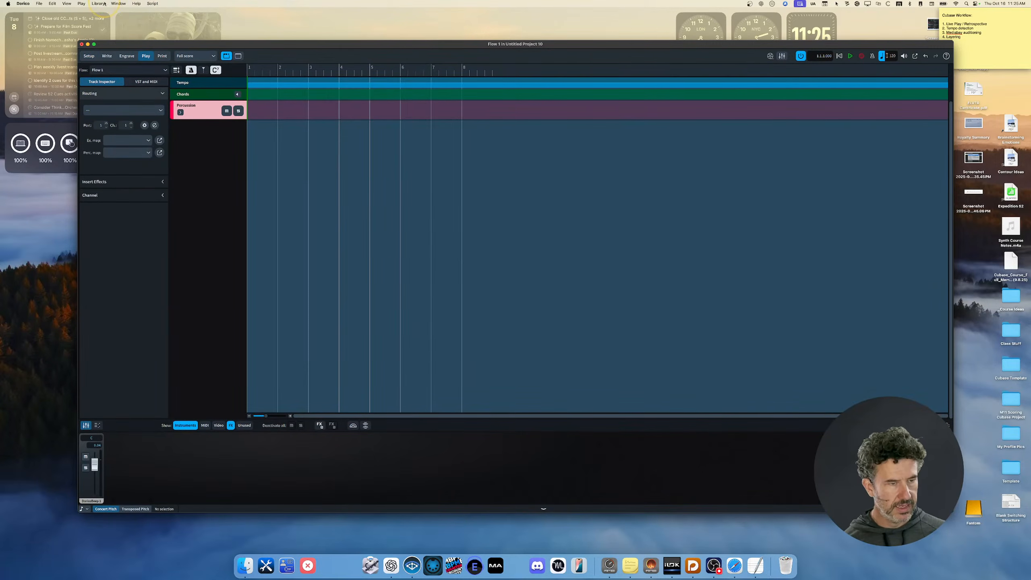
{"action": "left_click", "coordinate": [82, 4]}
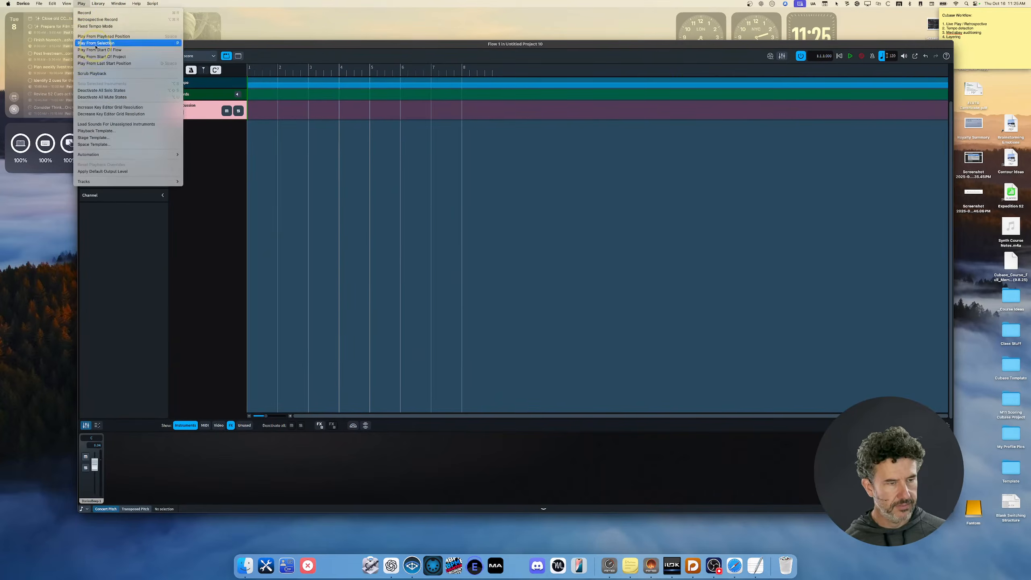
{"action": "left_click", "coordinate": [115, 128]}
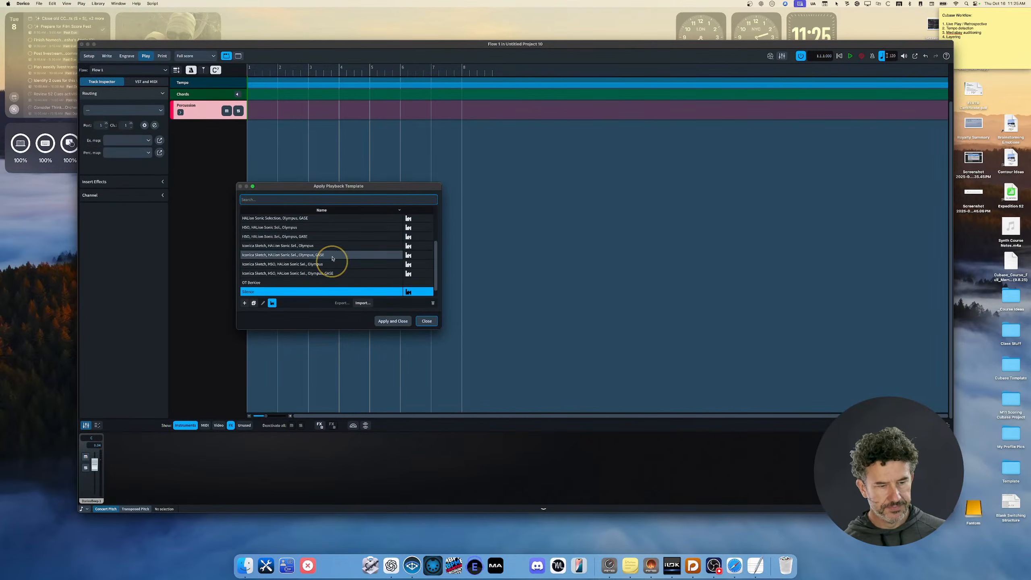
{"action": "scroll", "coordinate": [329, 256], "scroll_direction": "up", "scroll_amount": 3}
{"action": "left_click", "coordinate": [299, 236]}
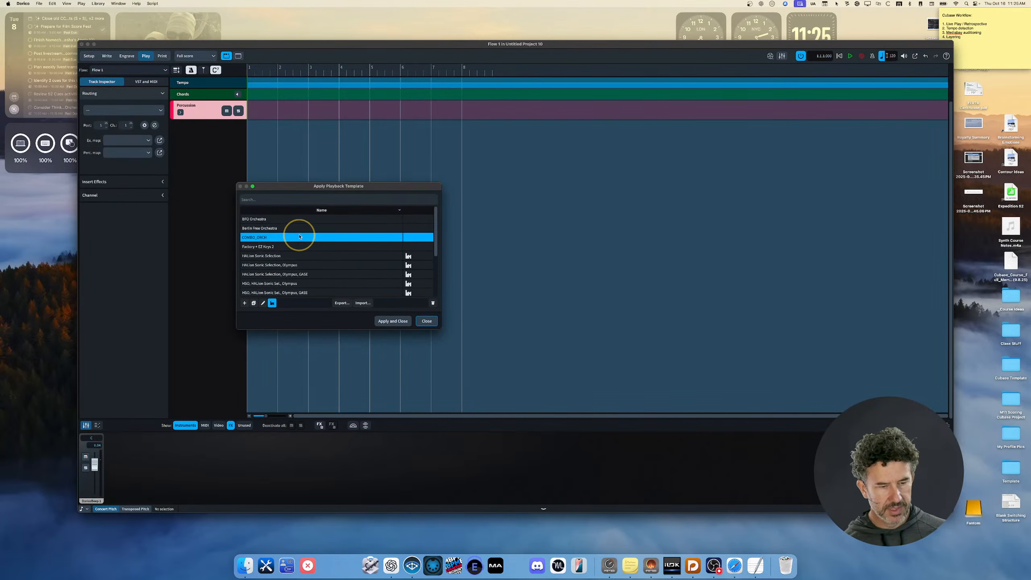
{"action": "left_click", "coordinate": [262, 302]}
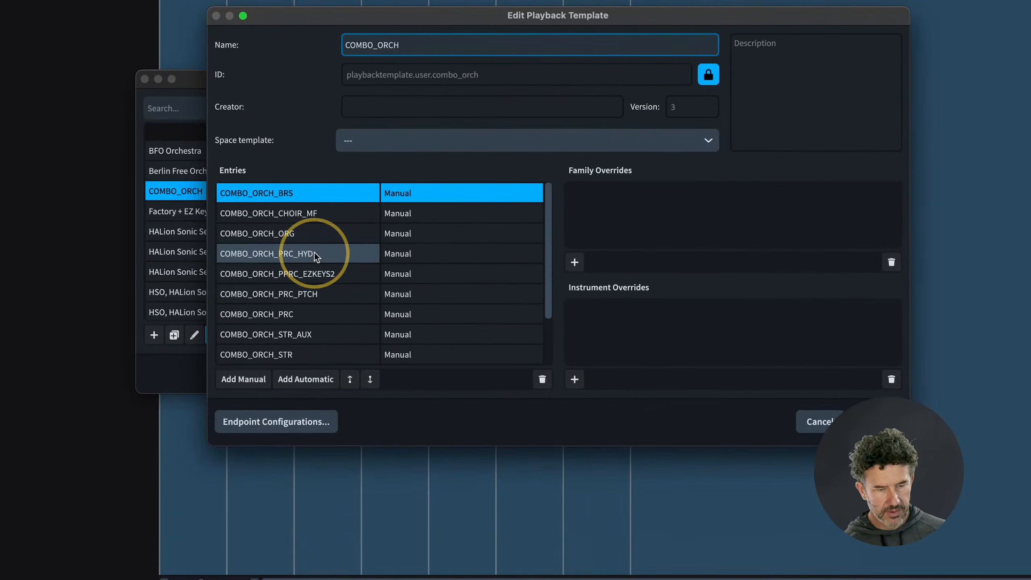
Review the COMBO_ORCH_PRC_HYD endpoint configuration without changes and apply the COMBO_ORCH playback template to the project.
{"action": "left_click", "coordinate": [315, 253]}
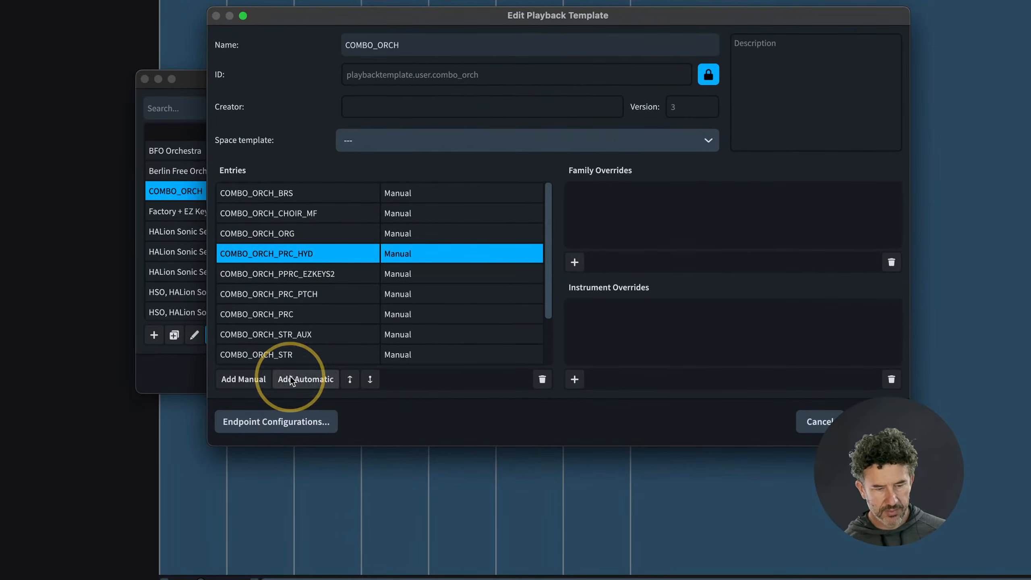
{"action": "left_click", "coordinate": [274, 412]}
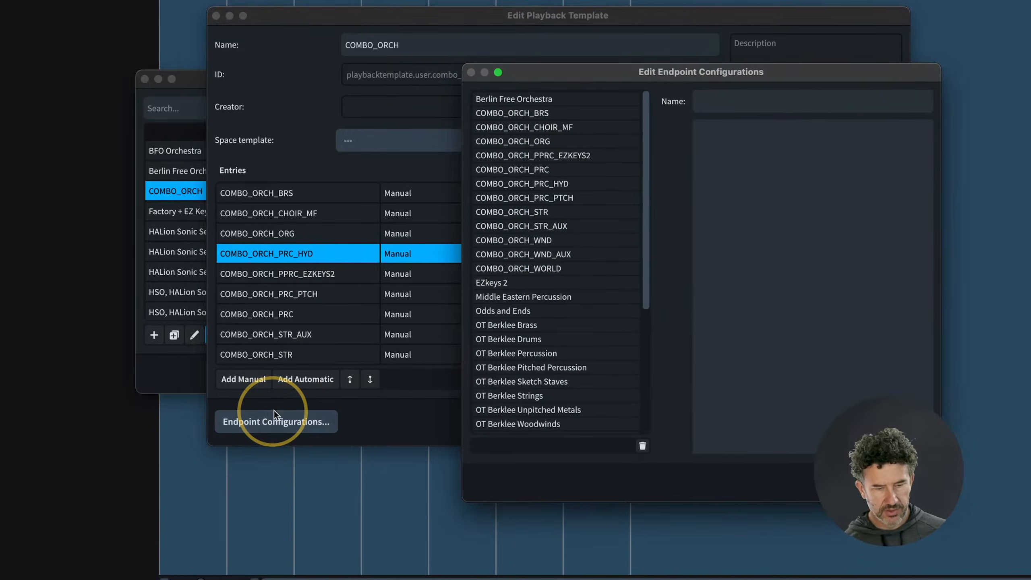
{"action": "left_click", "coordinate": [567, 183]}
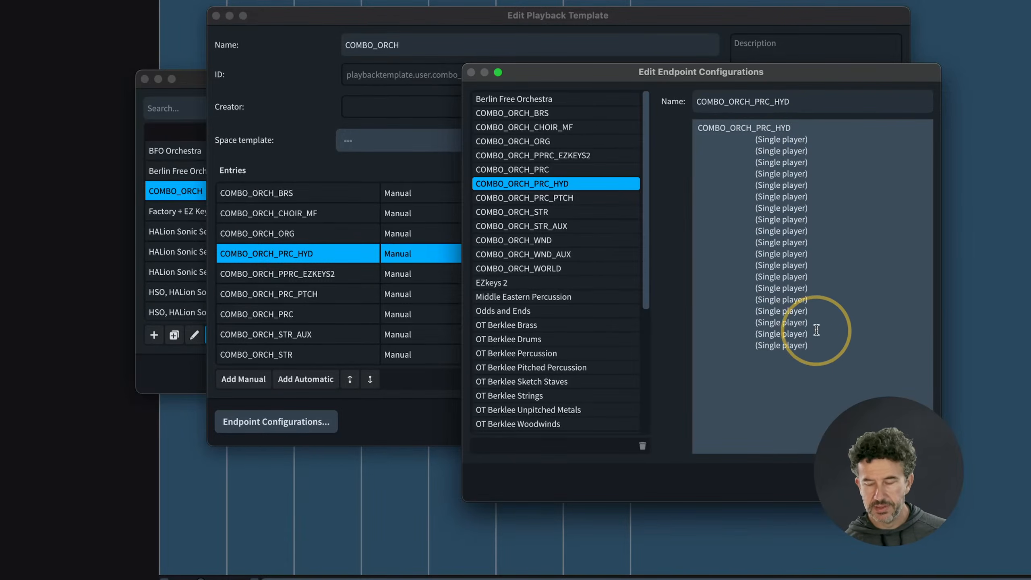
{"action": "left_click", "coordinate": [908, 478]}
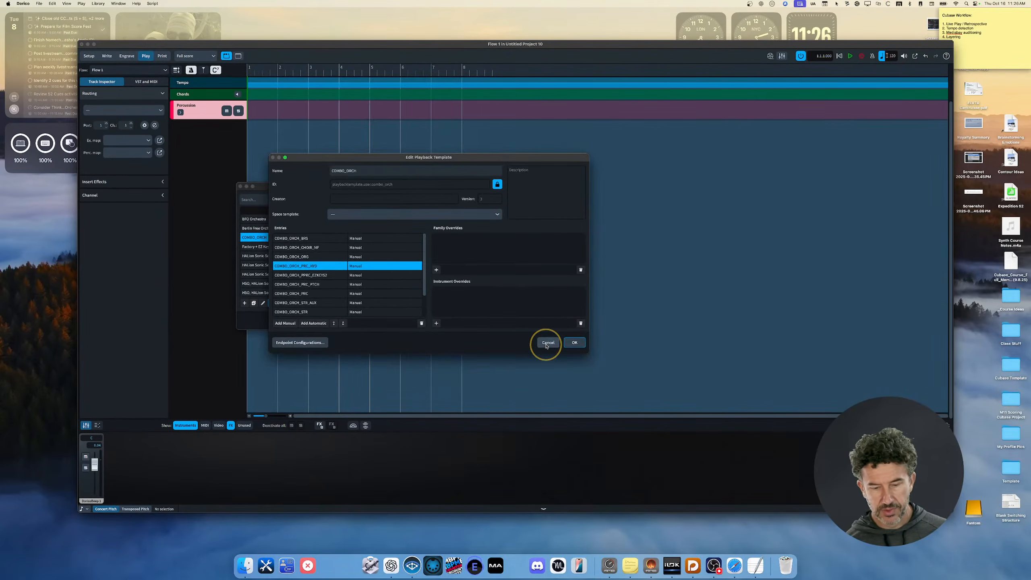
{"action": "left_click", "coordinate": [547, 342]}
{"action": "left_click", "coordinate": [394, 321]}
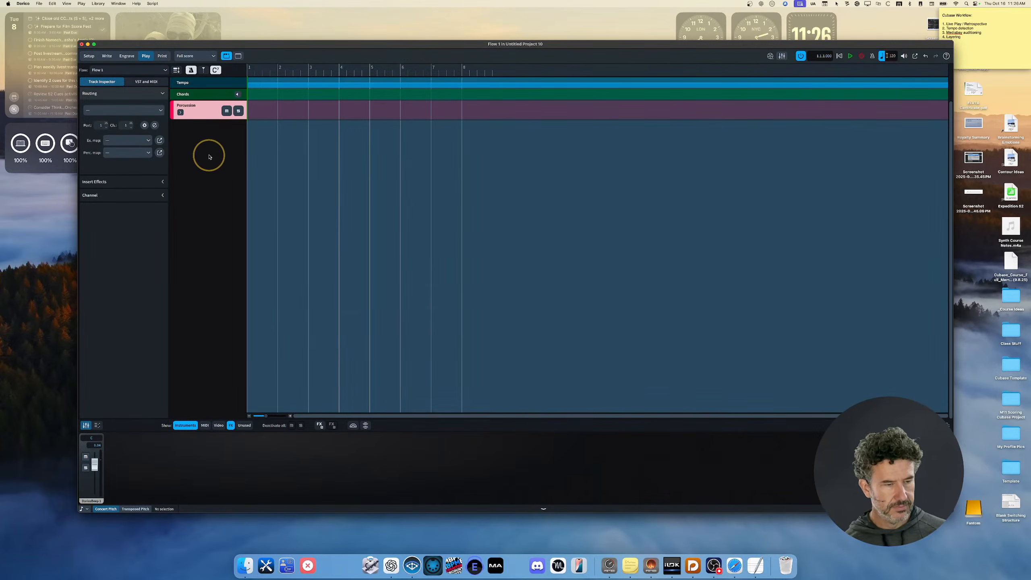
Return to Setup mode and expand the Percussion player to show its kit instrument.
{"action": "left_click", "coordinate": [105, 55]}
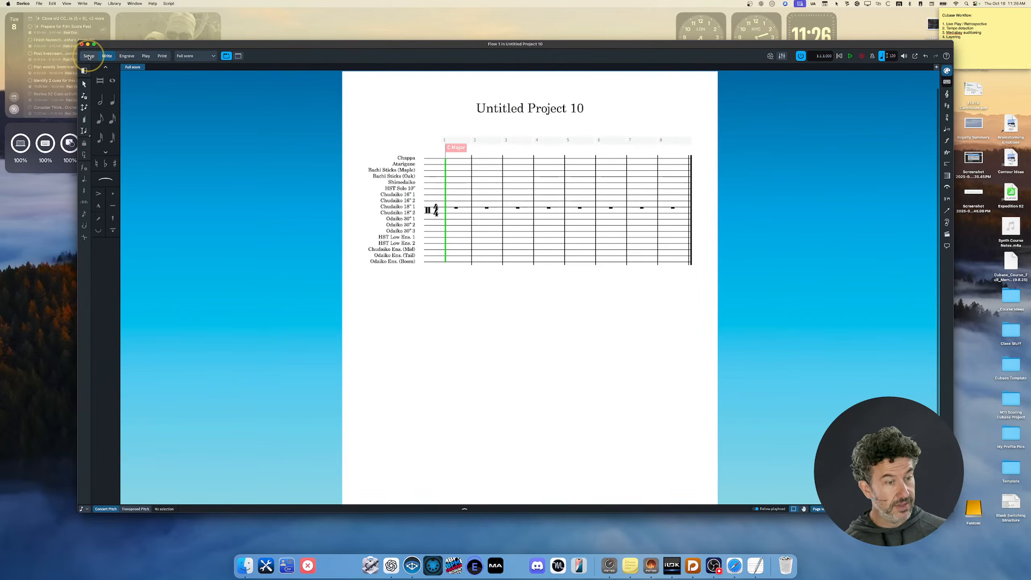
{"action": "left_click", "coordinate": [89, 56]}
{"action": "left_click", "coordinate": [89, 85]}
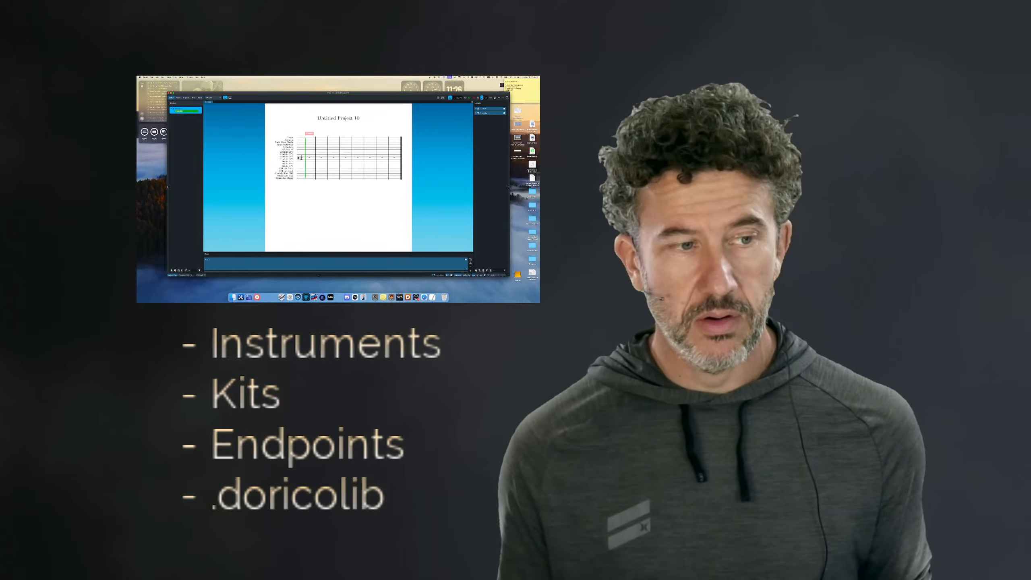
{"action": "left_click", "coordinate": [169, 77]}
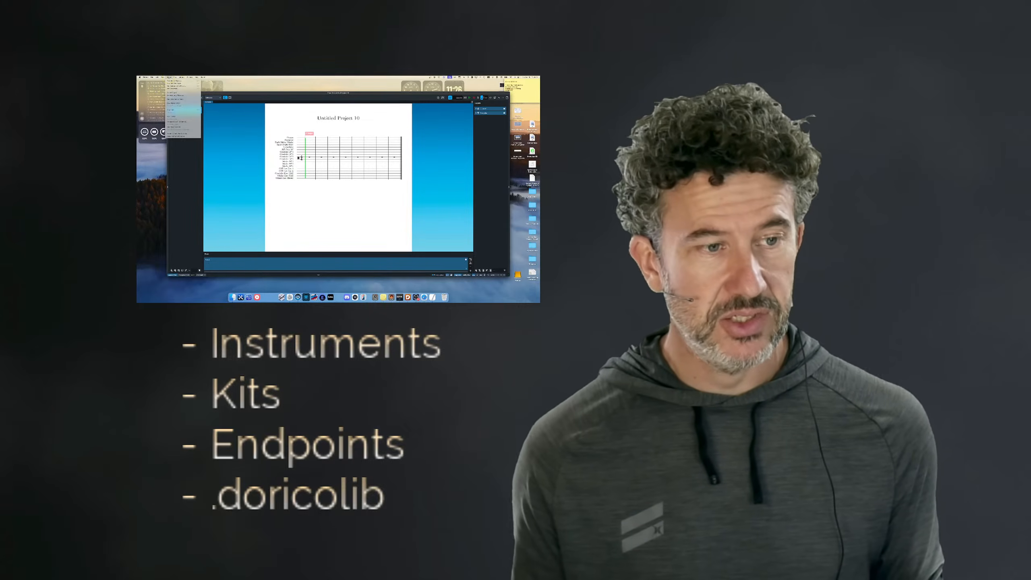
{"action": "mouse_move", "coordinate": [175, 77]}
{"action": "left_click", "coordinate": [229, 130]}
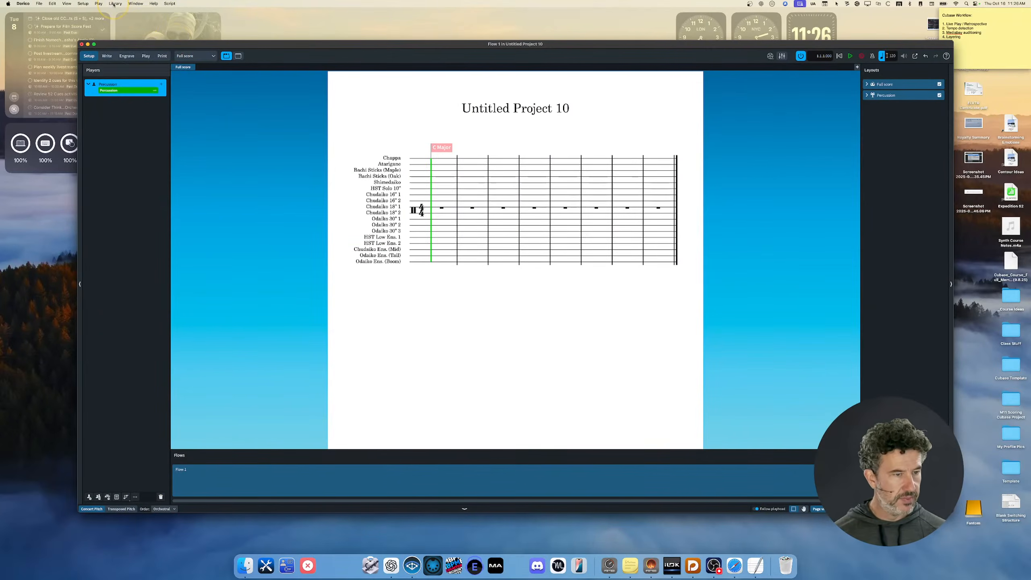
Open the Library Manager and compare this project with COMBO_ORCH_PRC_HYD.dorico from the Endpoint Project folder in 10.16.25 - Backup Perc Kits.
{"action": "left_click", "coordinate": [114, 4]}
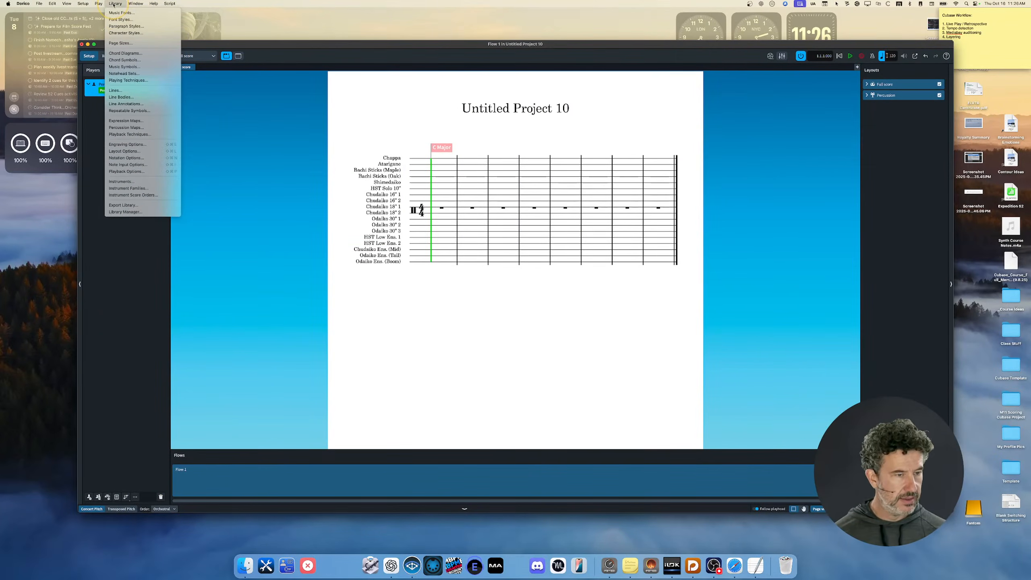
{"action": "left_click", "coordinate": [134, 212]}
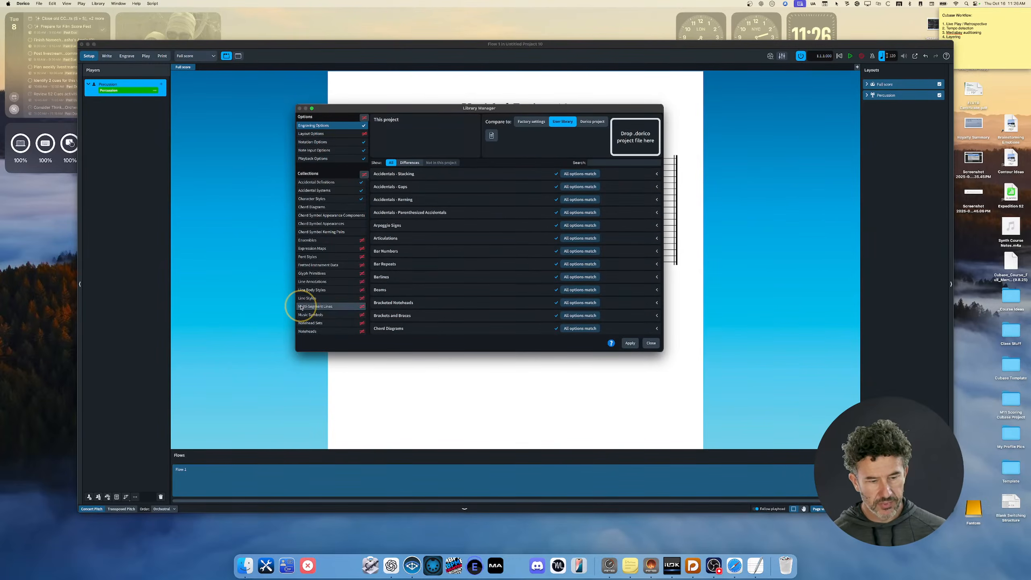
{"action": "scroll", "coordinate": [301, 307], "scroll_direction": "down", "scroll_amount": 10}
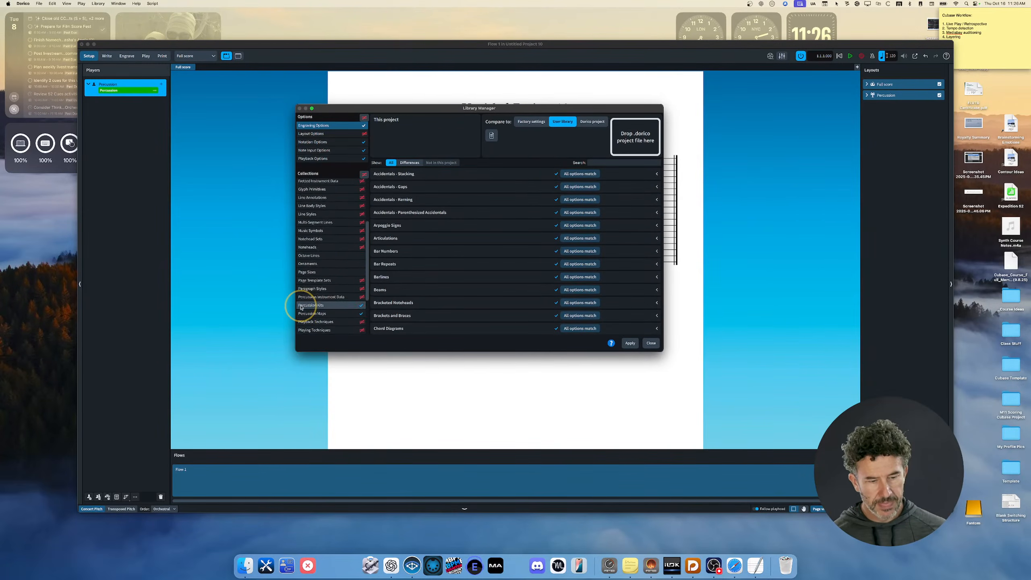
{"action": "left_click", "coordinate": [613, 130]}
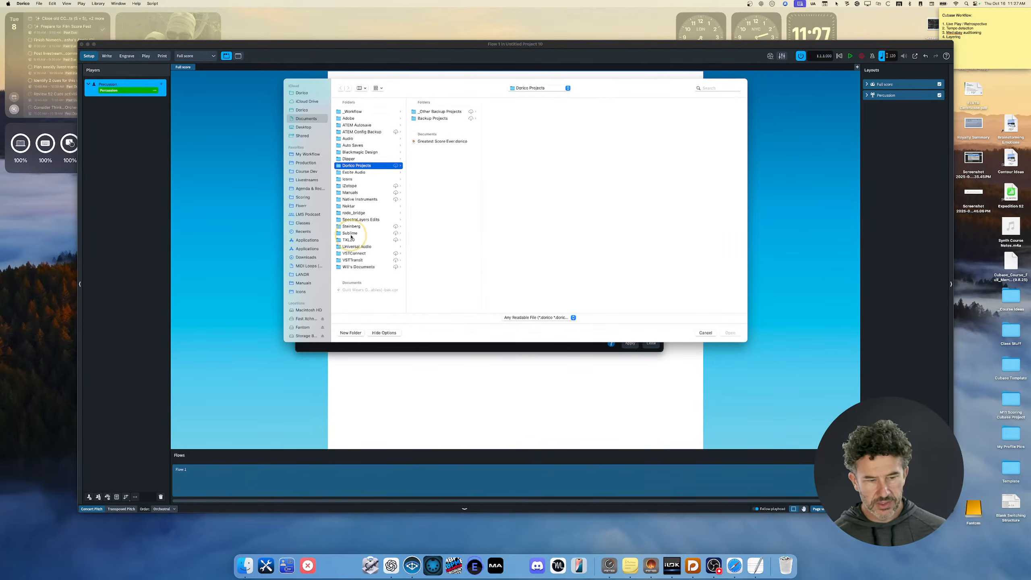
{"action": "left_click", "coordinate": [310, 183]}
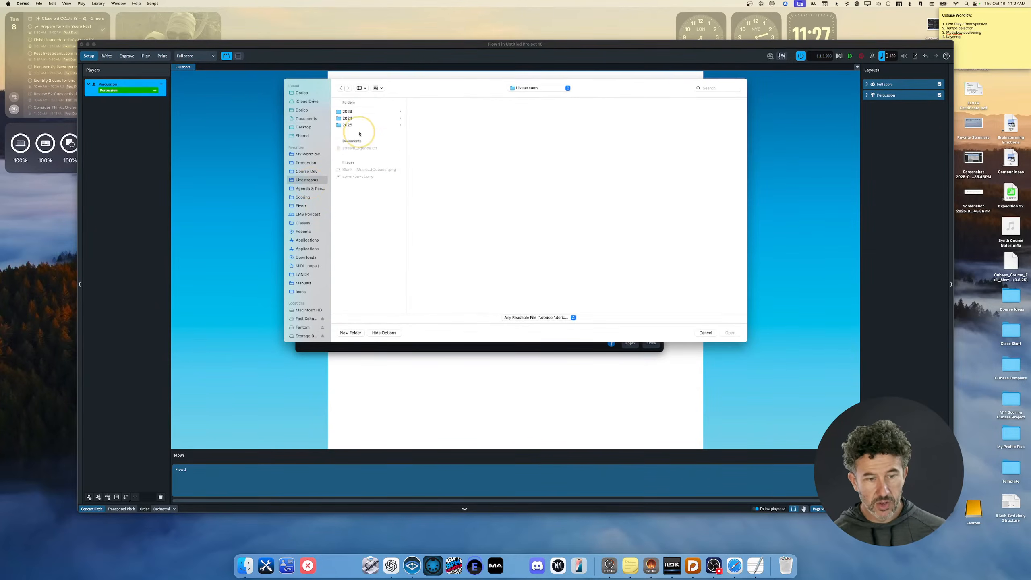
{"action": "left_click", "coordinate": [348, 125]}
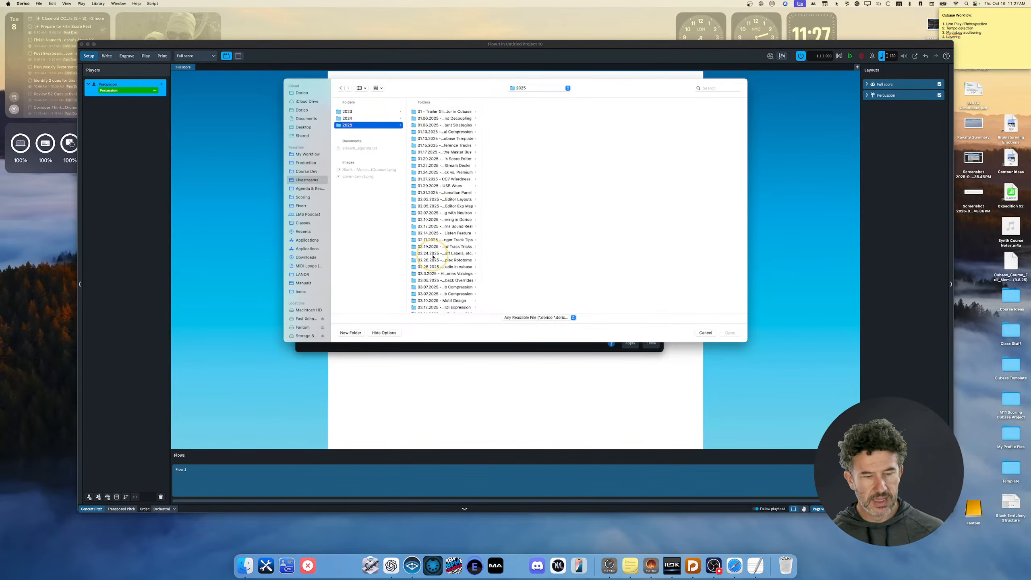
{"action": "scroll", "coordinate": [433, 257], "scroll_direction": "down", "scroll_amount": 15}
{"action": "left_click", "coordinate": [426, 306]}
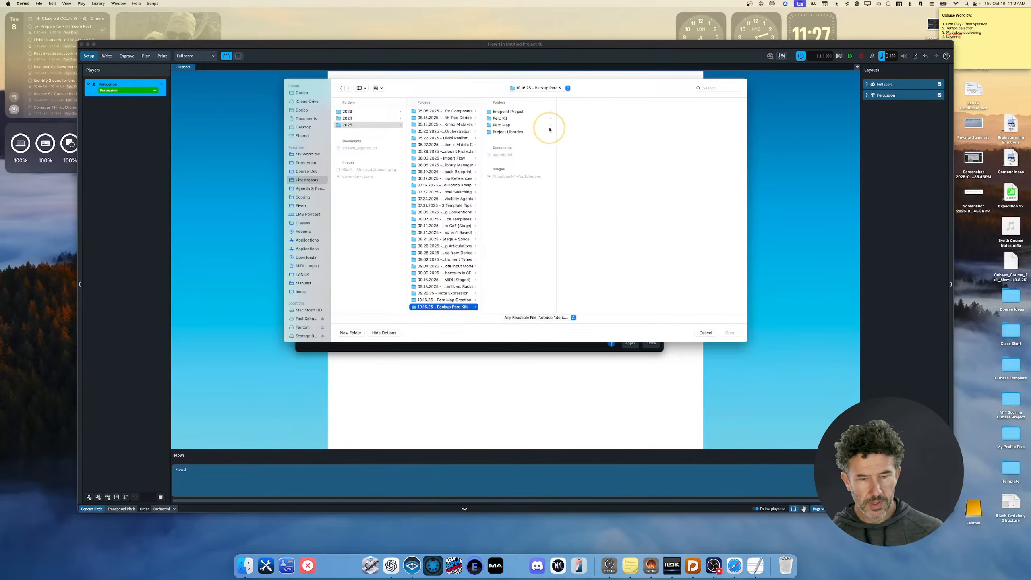
{"action": "left_click", "coordinate": [512, 112]}
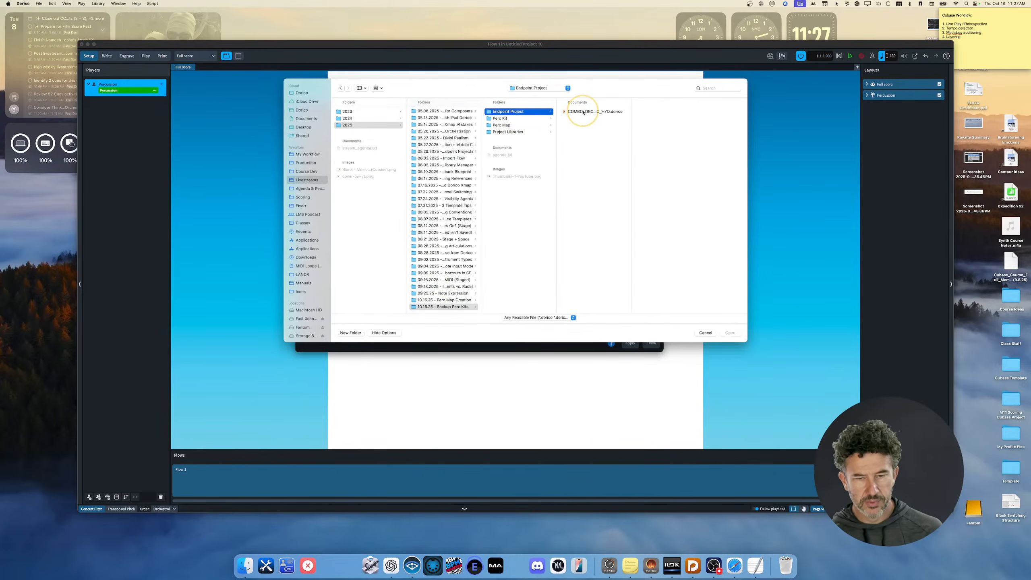
{"action": "double_click", "coordinate": [583, 111]}
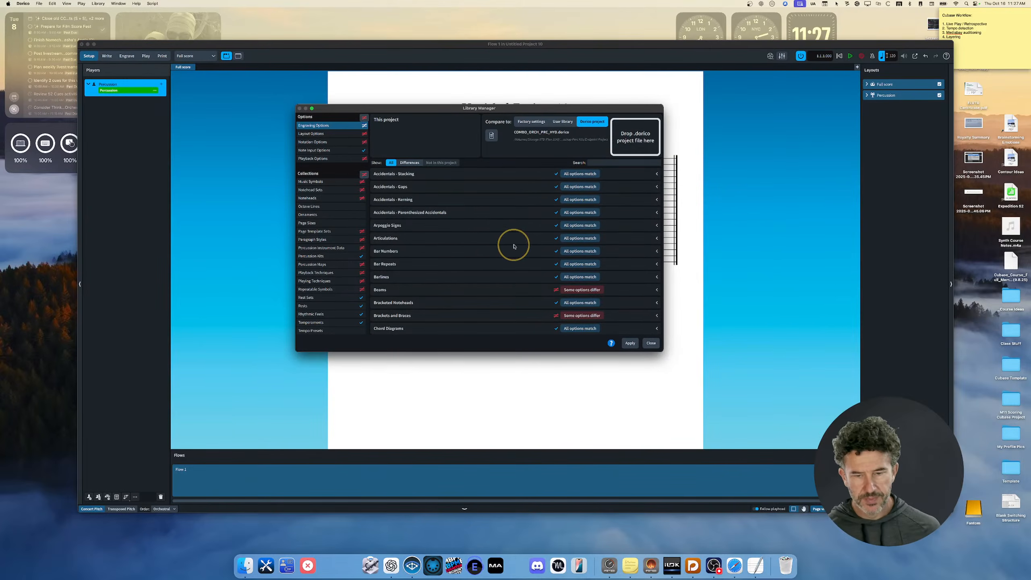
Examine the kit components of this project's user-defined kit in the Percussion Kits collection.
{"action": "scroll", "coordinate": [337, 285], "scroll_direction": "down", "scroll_amount": 3}
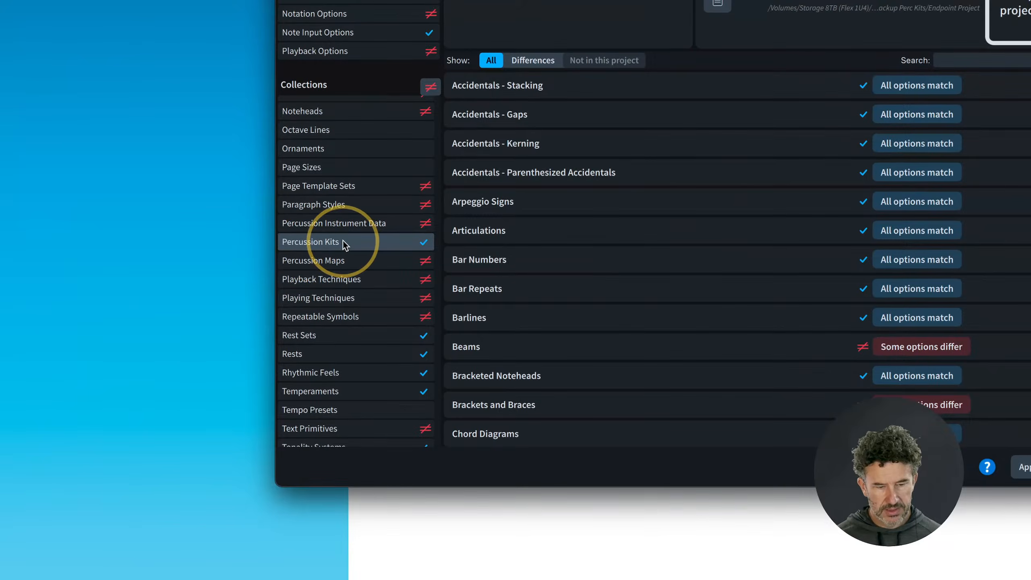
{"action": "left_click", "coordinate": [343, 243]}
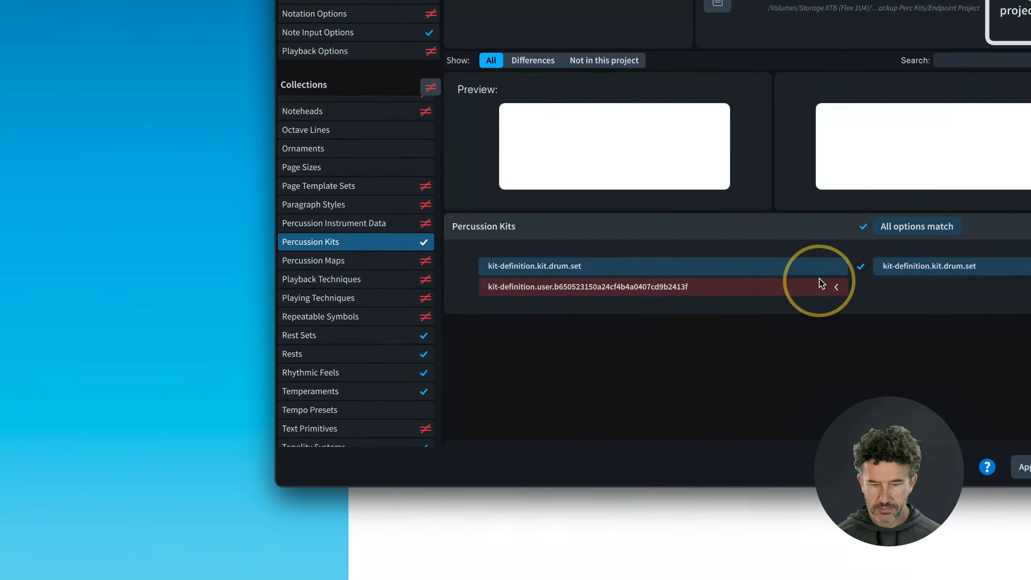
{"action": "left_click", "coordinate": [839, 289]}
{"action": "scroll", "coordinate": [738, 359], "scroll_direction": "down", "scroll_amount": 3}
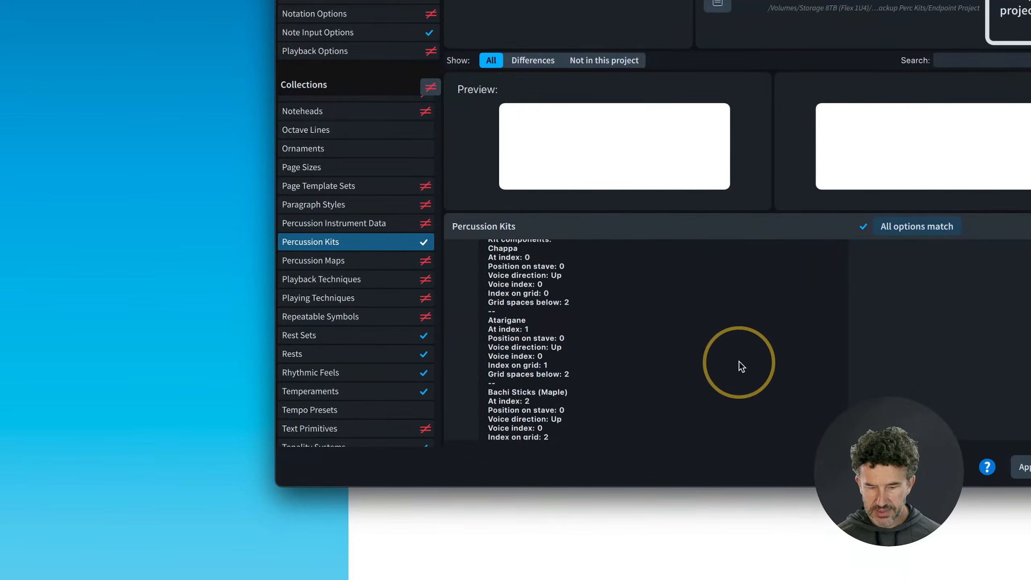
{"action": "scroll", "coordinate": [739, 362], "scroll_direction": "up", "scroll_amount": 3}
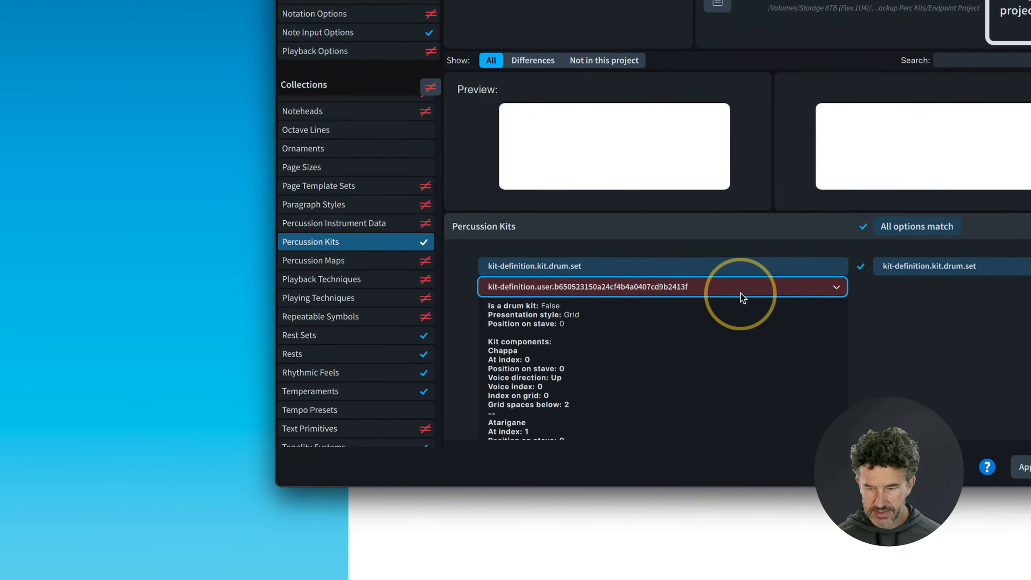
Collapse the user-defined kit's details and compare the Percussion Maps collection between the two projects.
{"action": "left_click", "coordinate": [835, 287]}
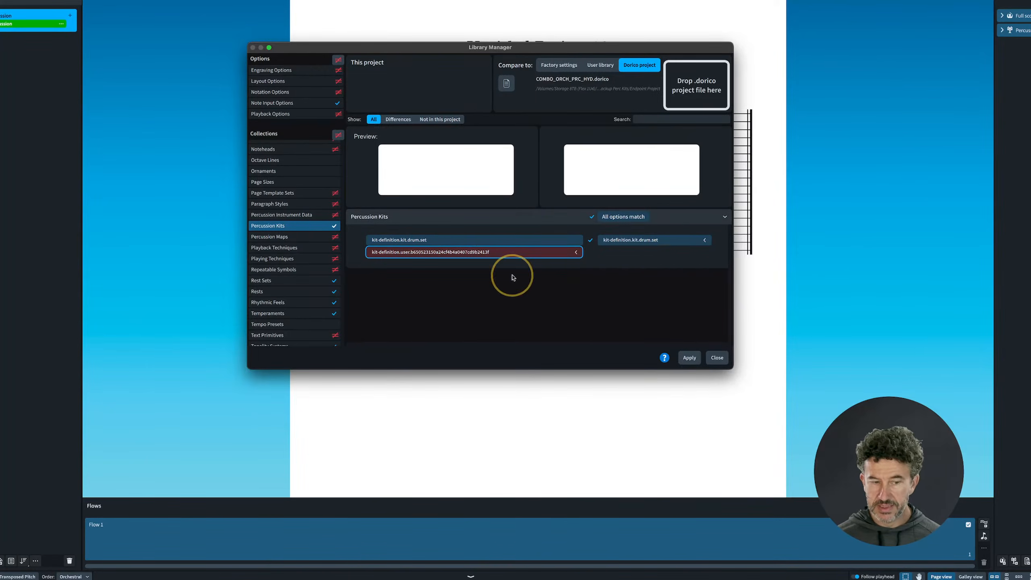
{"action": "left_click", "coordinate": [294, 236]}
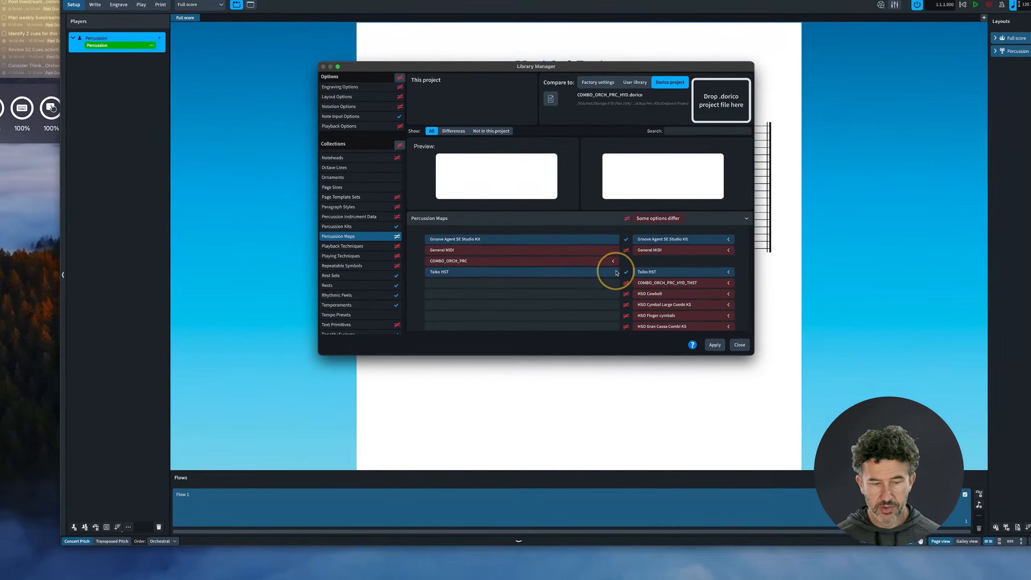
Compare the Playback Techniques collection between the two projects, checking the Edge (drums) and Rim entries.
{"action": "left_click", "coordinate": [350, 247]}
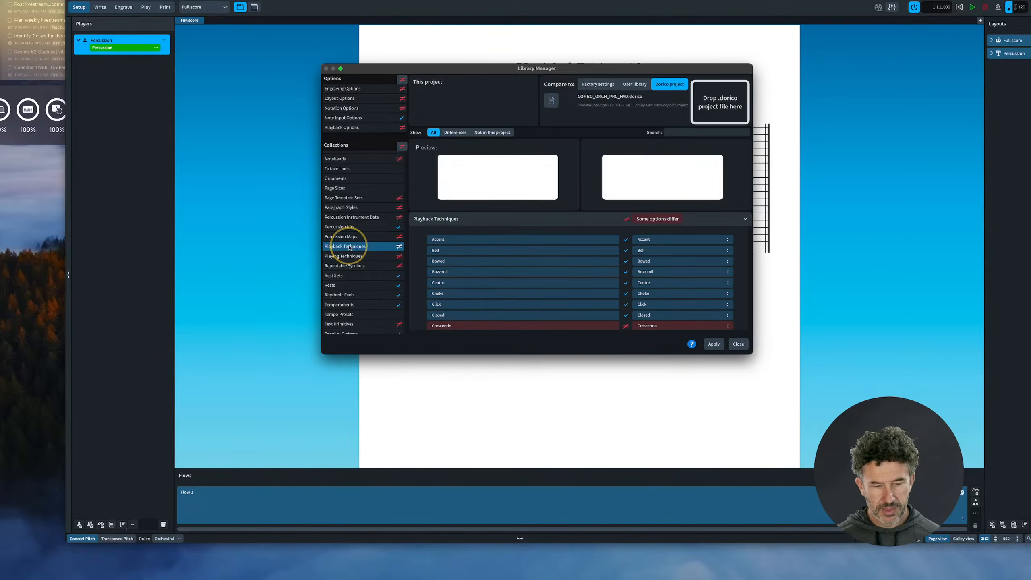
{"action": "scroll", "coordinate": [569, 289], "scroll_direction": "down", "scroll_amount": 10}
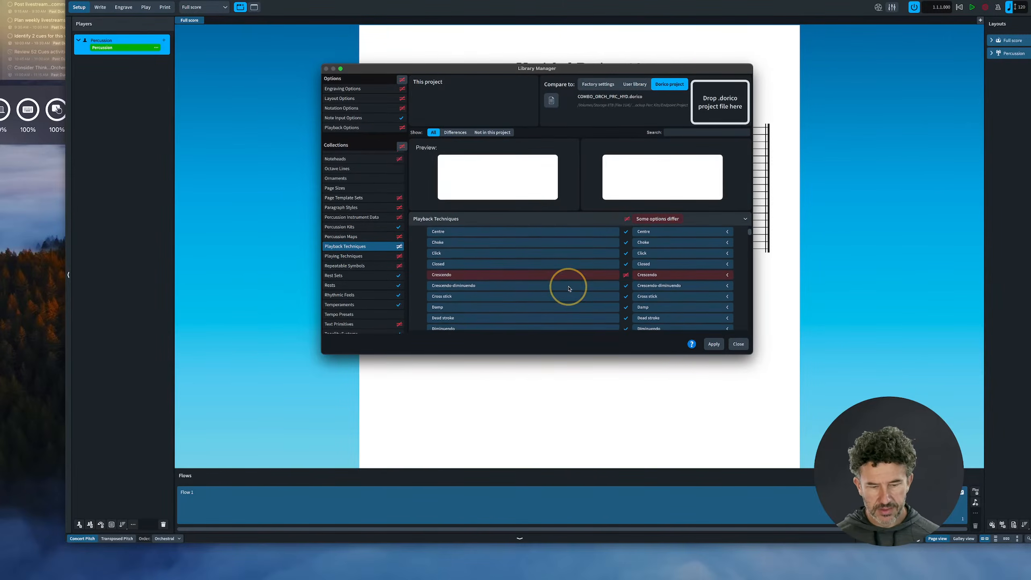
{"action": "scroll", "coordinate": [569, 289], "scroll_direction": "down", "scroll_amount": 2}
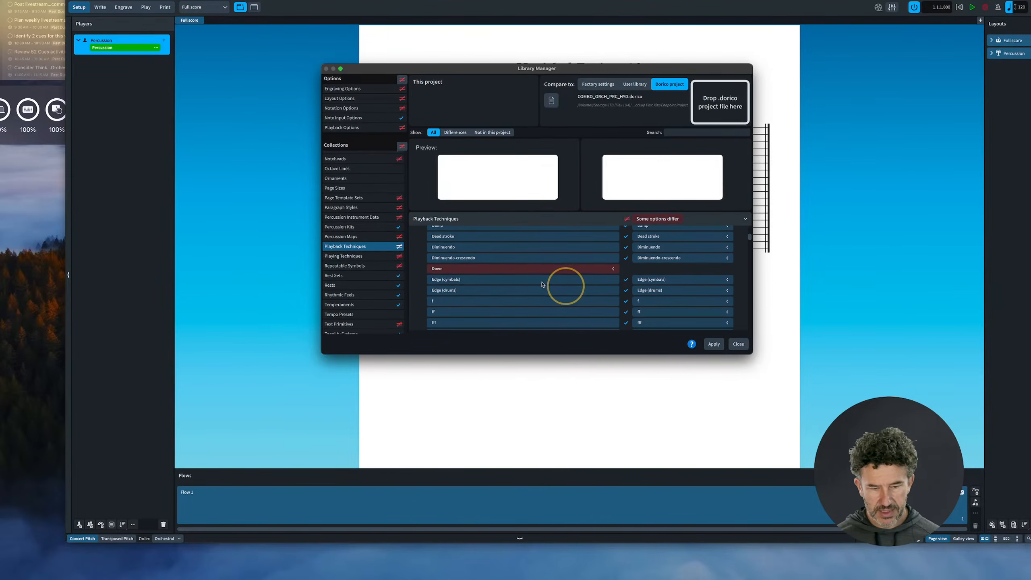
{"action": "left_click", "coordinate": [458, 290]}
{"action": "scroll", "coordinate": [458, 290], "scroll_direction": "down", "scroll_amount": 6}
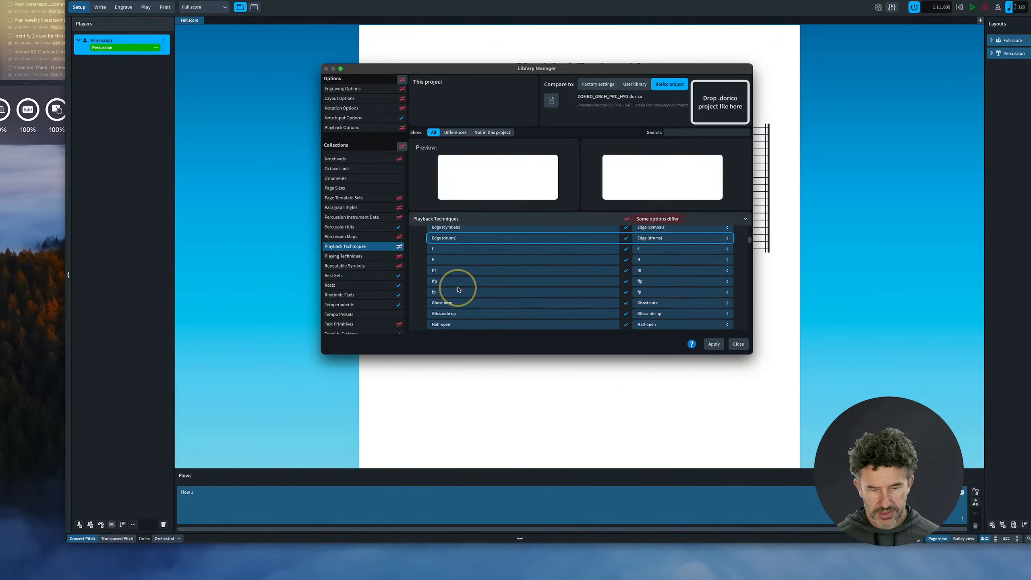
{"action": "scroll", "coordinate": [458, 289], "scroll_direction": "down", "scroll_amount": 15}
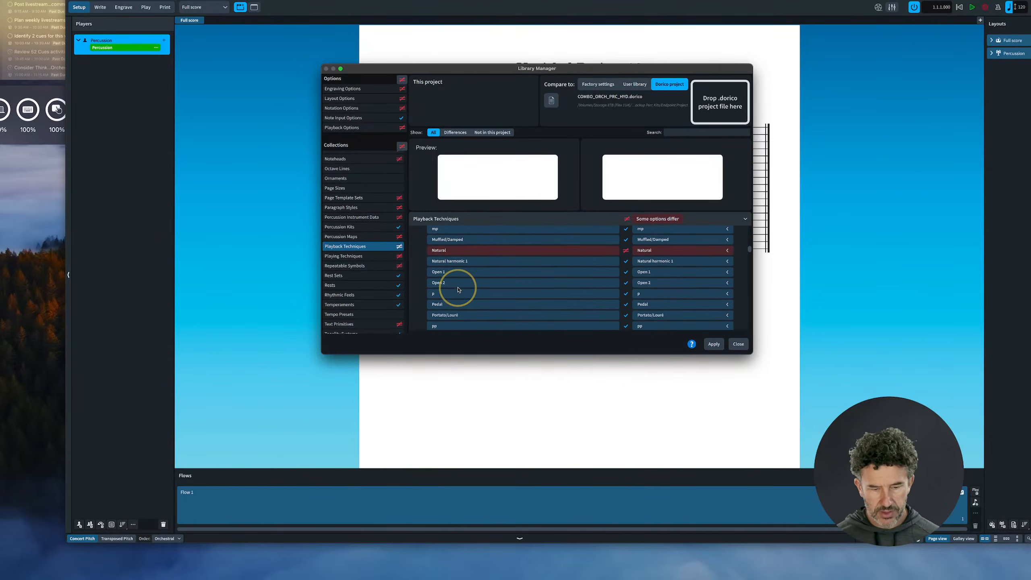
{"action": "scroll", "coordinate": [457, 290], "scroll_direction": "down", "scroll_amount": 10}
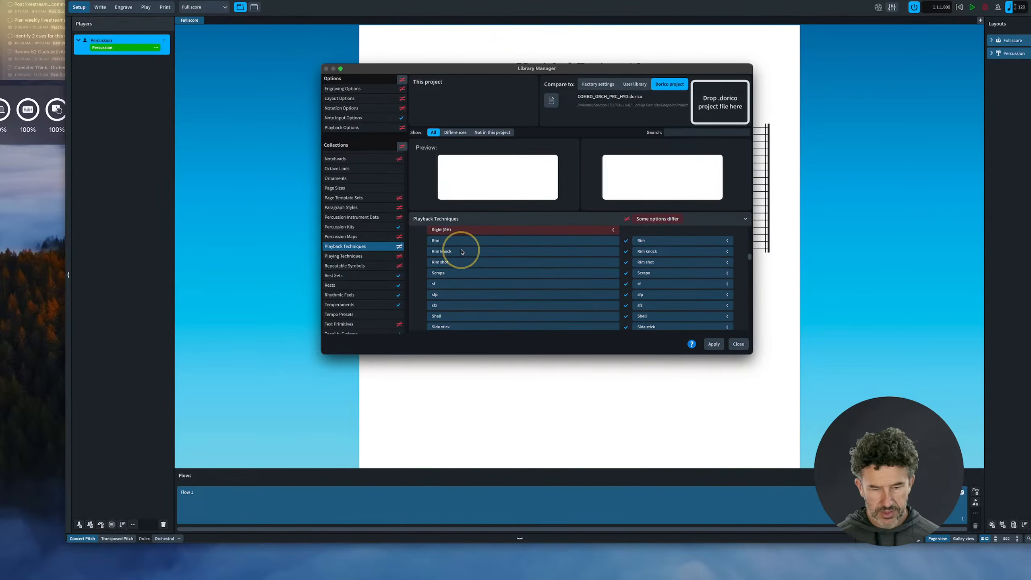
{"action": "left_click", "coordinate": [461, 241]}
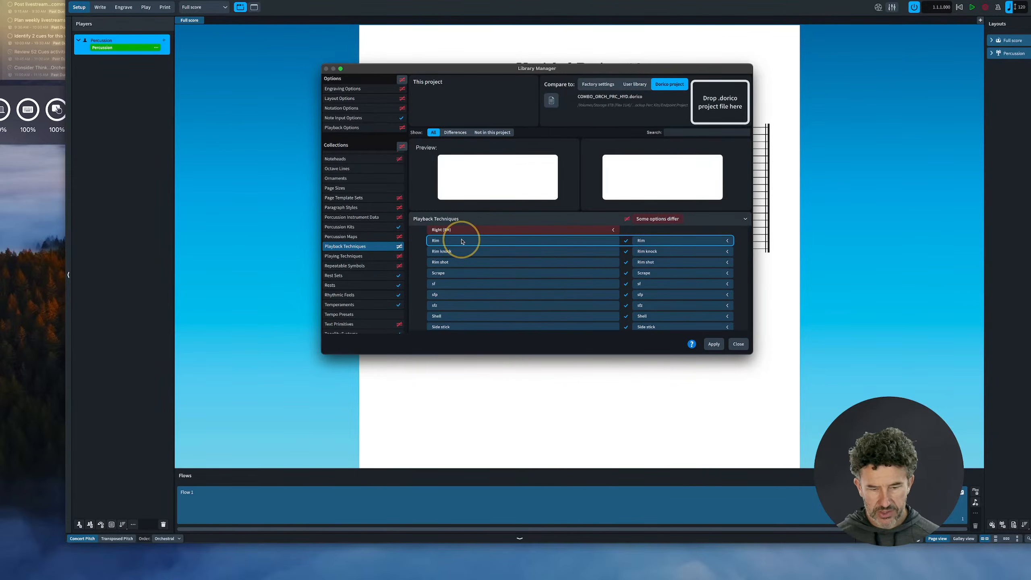
Copy the Natural playback technique from COMBO_ORCH_PRC_HYD.dorico into this project and apply the change.
{"action": "scroll", "coordinate": [461, 241], "scroll_direction": "up", "scroll_amount": 15}
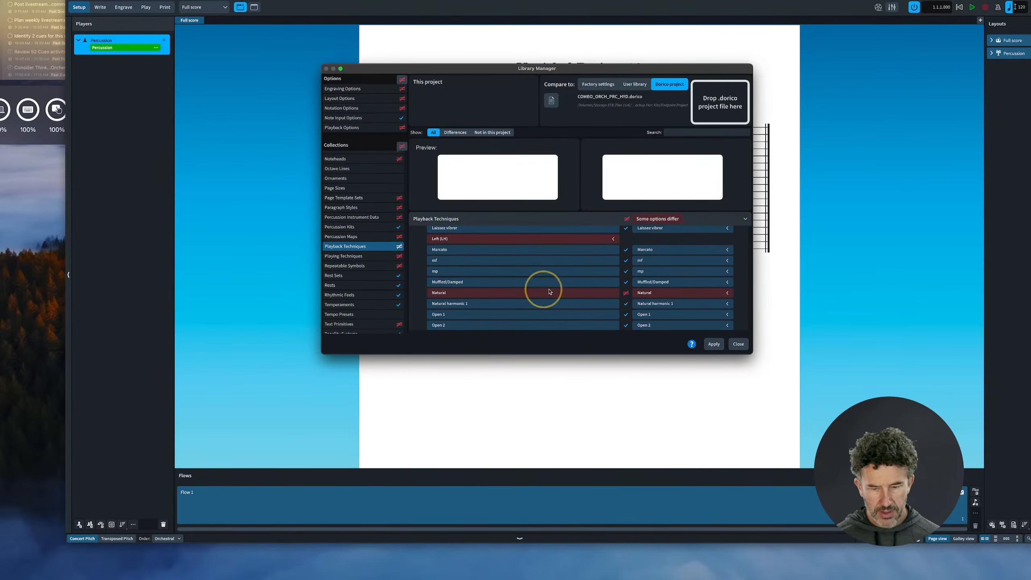
{"action": "left_click", "coordinate": [626, 293]}
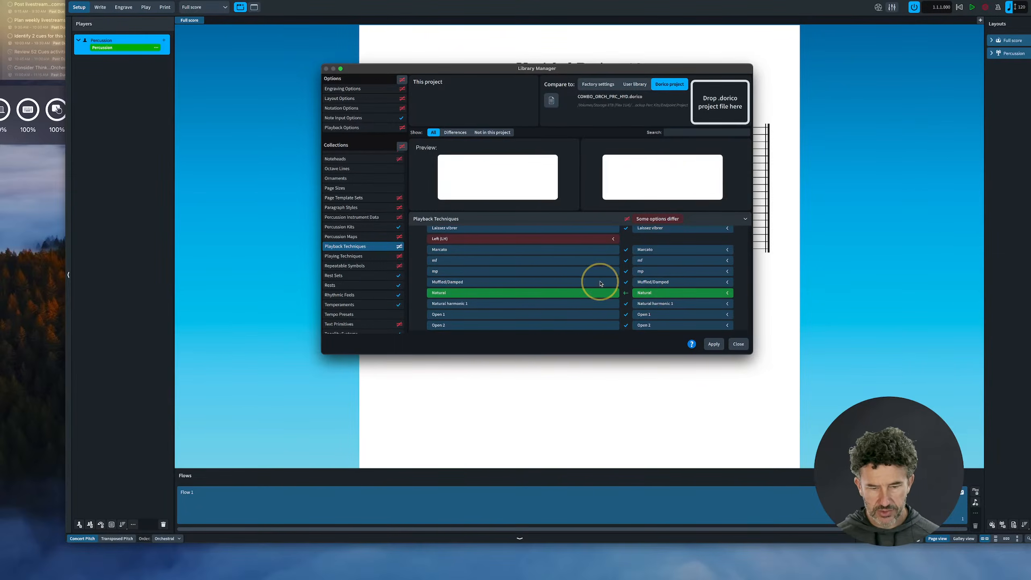
{"action": "left_click", "coordinate": [714, 345]}
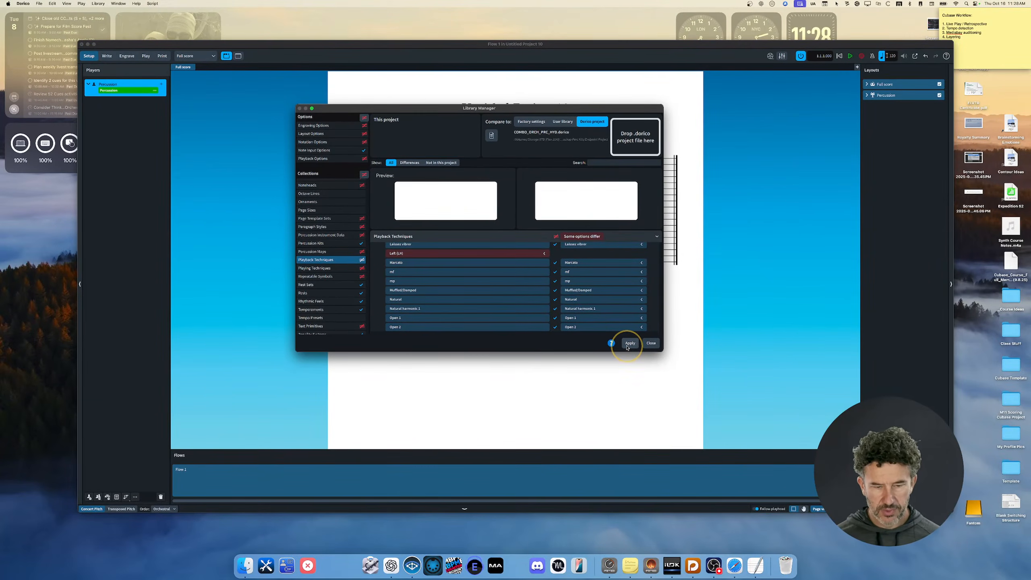
Revisit the Percussion Maps and Percussion Kits collections and compare the Percussion Instrument Data entries of both projects.
{"action": "left_click", "coordinate": [313, 252]}
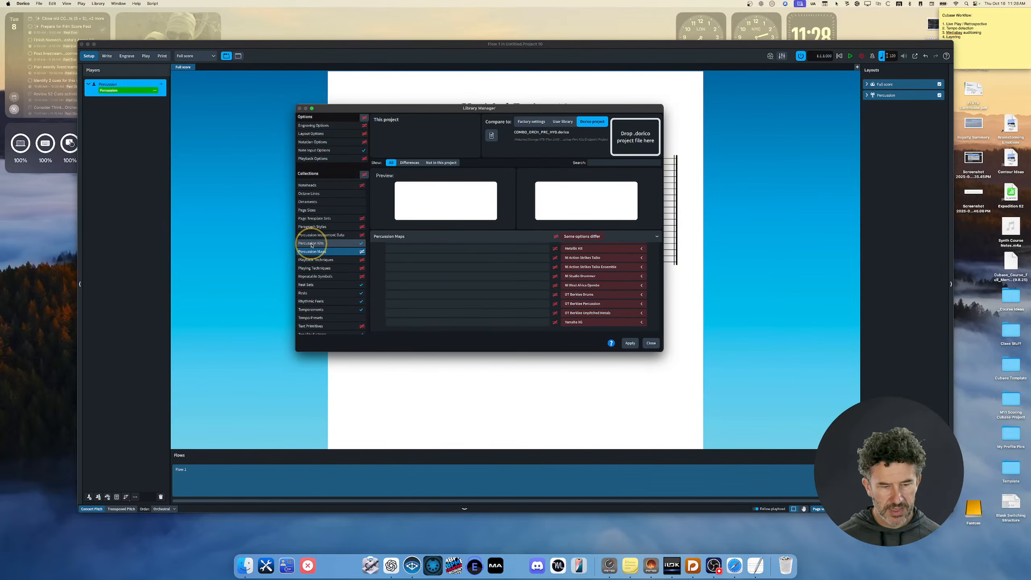
{"action": "left_click", "coordinate": [311, 244]}
{"action": "left_click", "coordinate": [314, 234]}
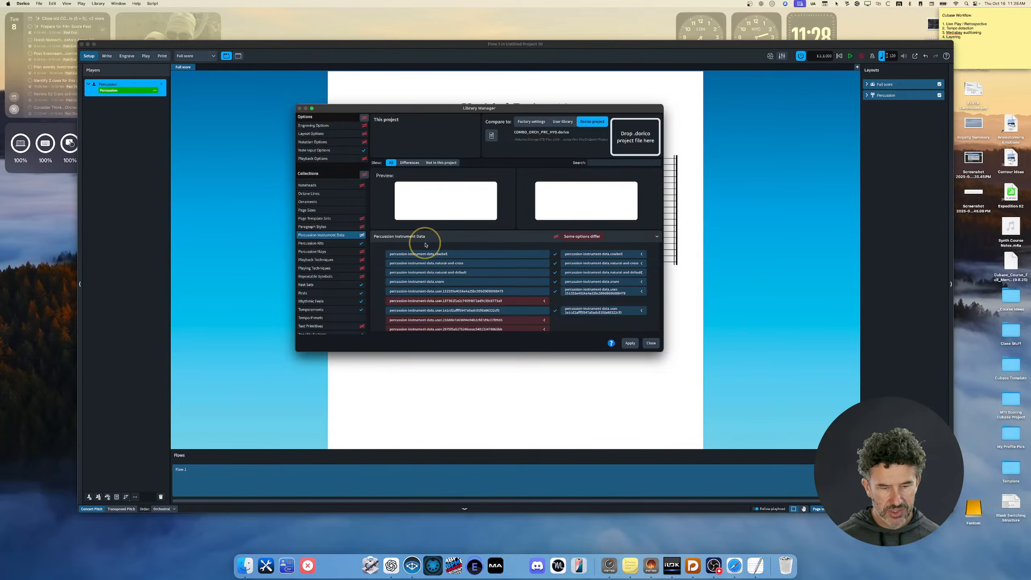
{"action": "scroll", "coordinate": [559, 319], "scroll_direction": "down", "scroll_amount": 5}
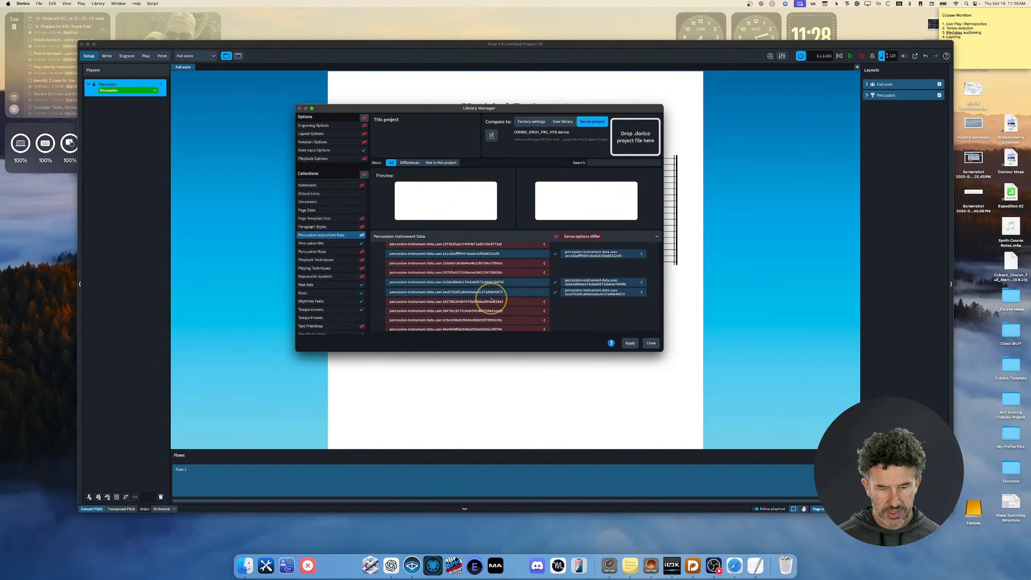
{"action": "scroll", "coordinate": [491, 300], "scroll_direction": "up", "scroll_amount": 5}
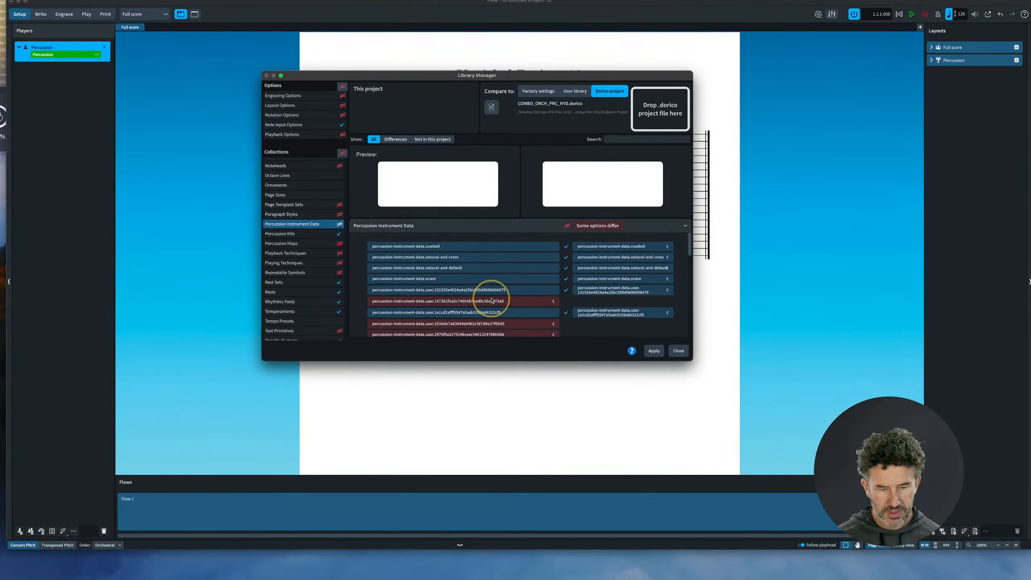
{"action": "scroll", "coordinate": [506, 269], "scroll_direction": "down", "scroll_amount": 2}
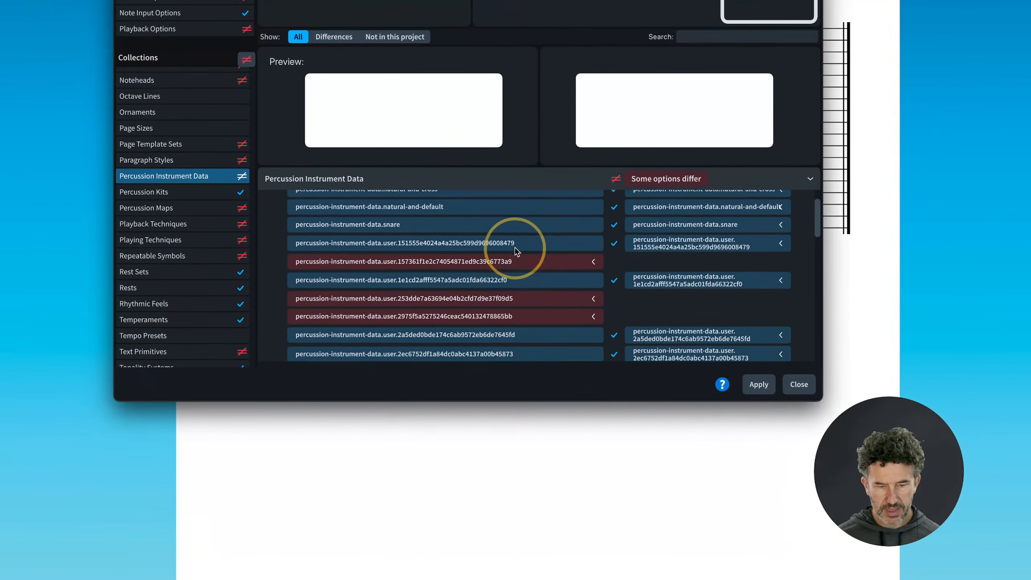
{"action": "scroll", "coordinate": [515, 248], "scroll_direction": "down", "scroll_amount": 3}
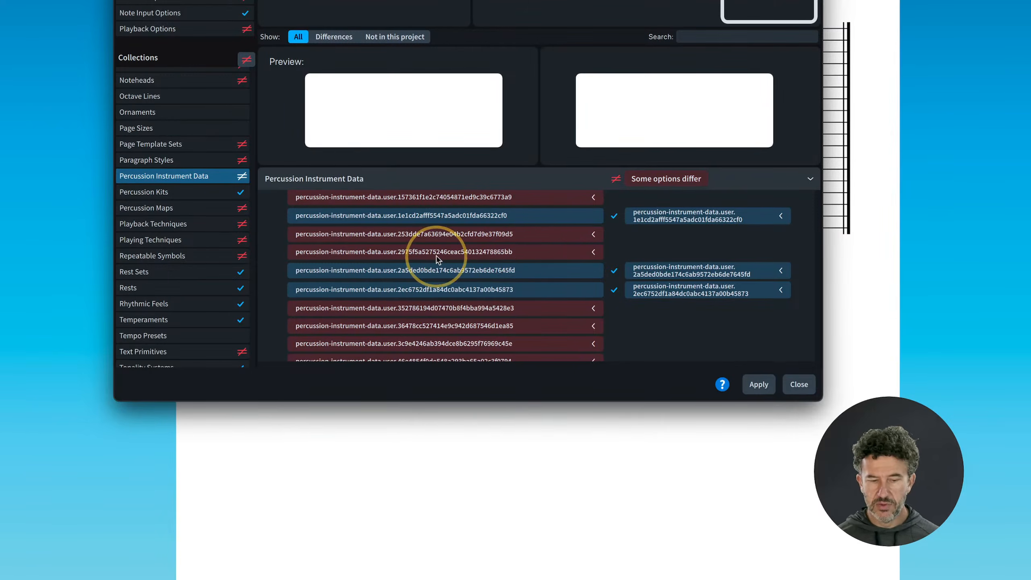
{"action": "scroll", "coordinate": [501, 256], "scroll_direction": "down", "scroll_amount": 6}
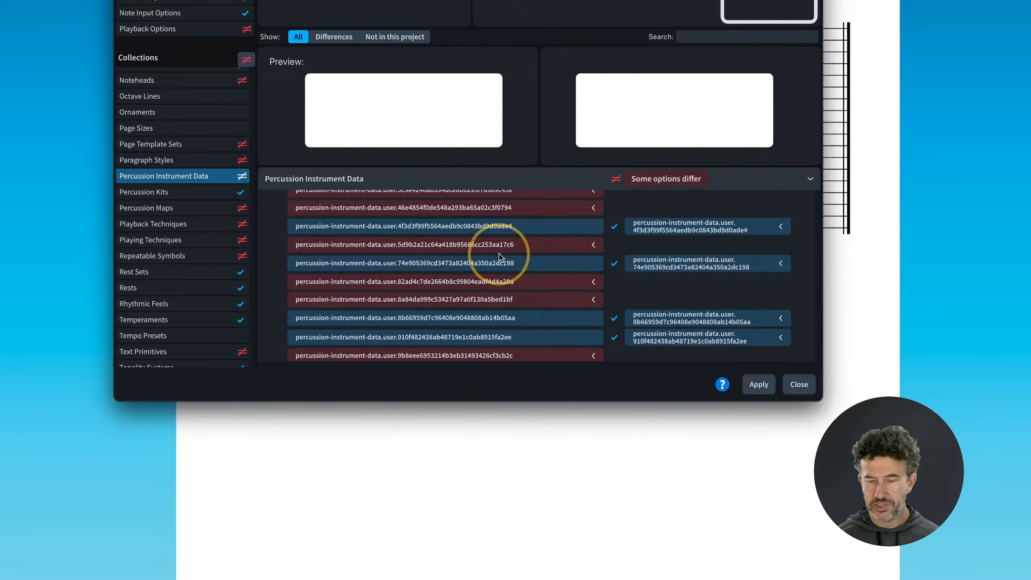
{"action": "scroll", "coordinate": [500, 256], "scroll_direction": "down", "scroll_amount": 8}
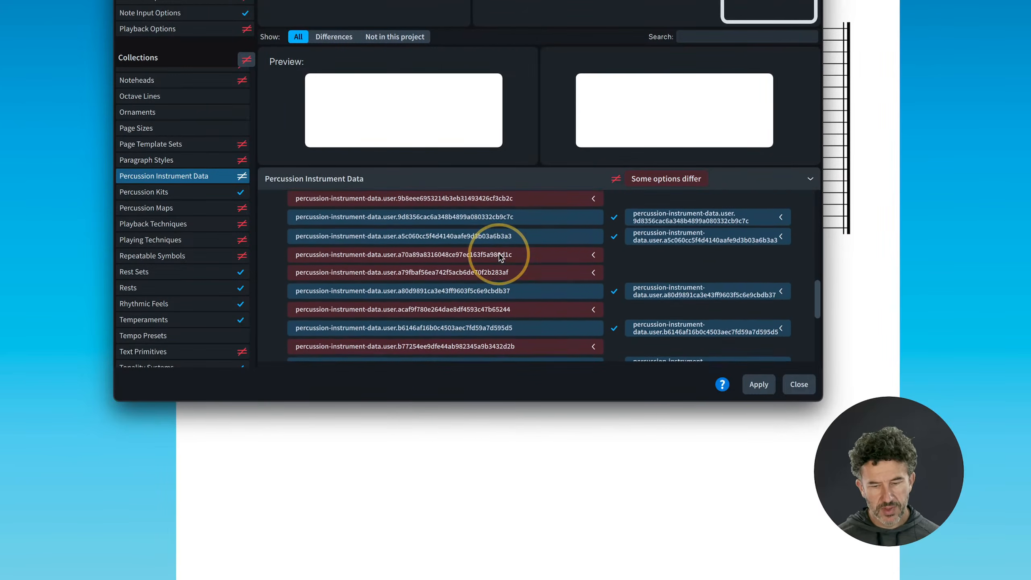
{"action": "scroll", "coordinate": [500, 256], "scroll_direction": "down", "scroll_amount": 10}
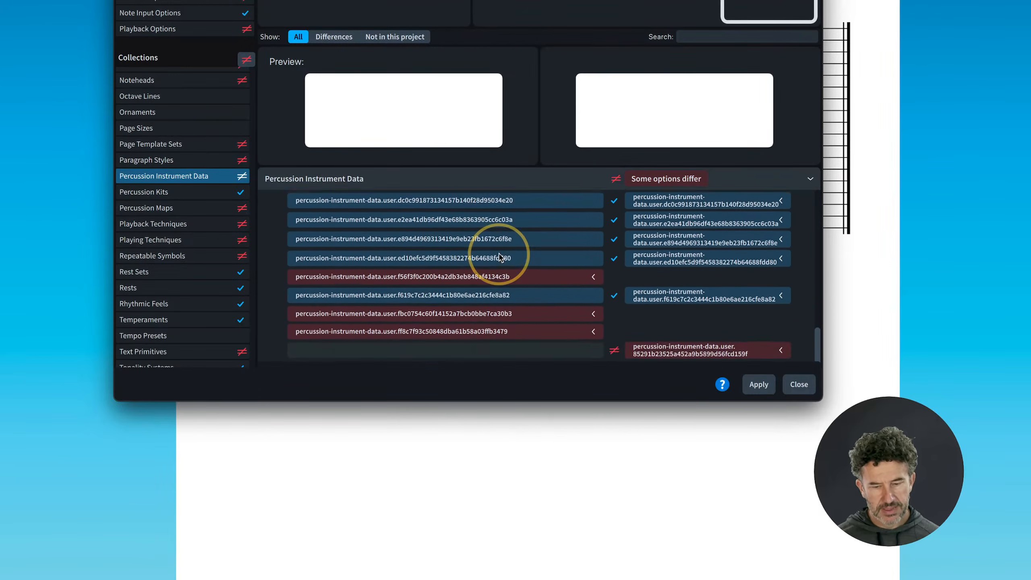
Examine the playing techniques of the percussion instrument data entry found only in the comparison project, and close the Library Manager.
{"action": "scroll", "coordinate": [500, 257], "scroll_direction": "down", "scroll_amount": 1}
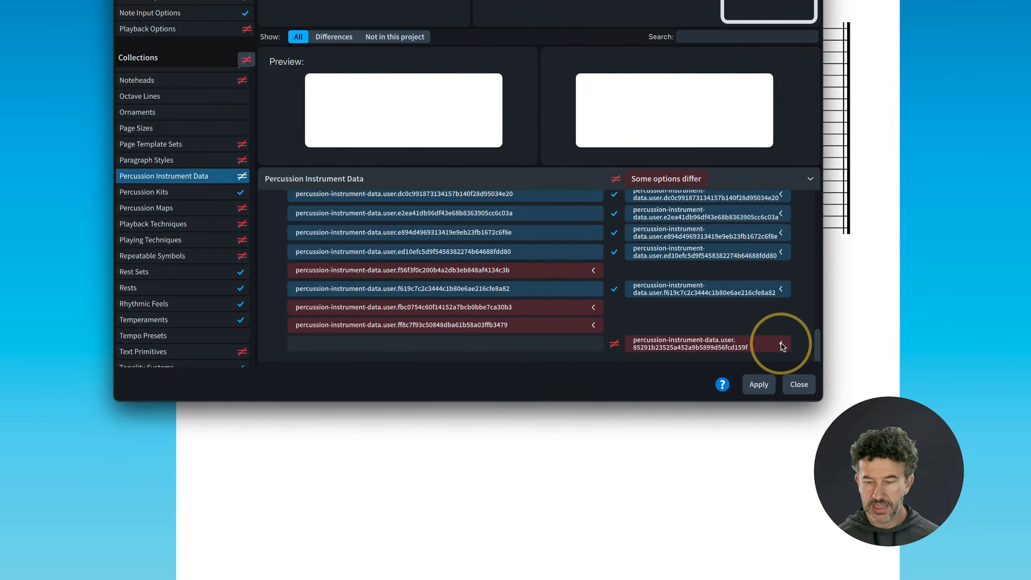
{"action": "scroll", "coordinate": [781, 346], "scroll_direction": "down", "scroll_amount": 5}
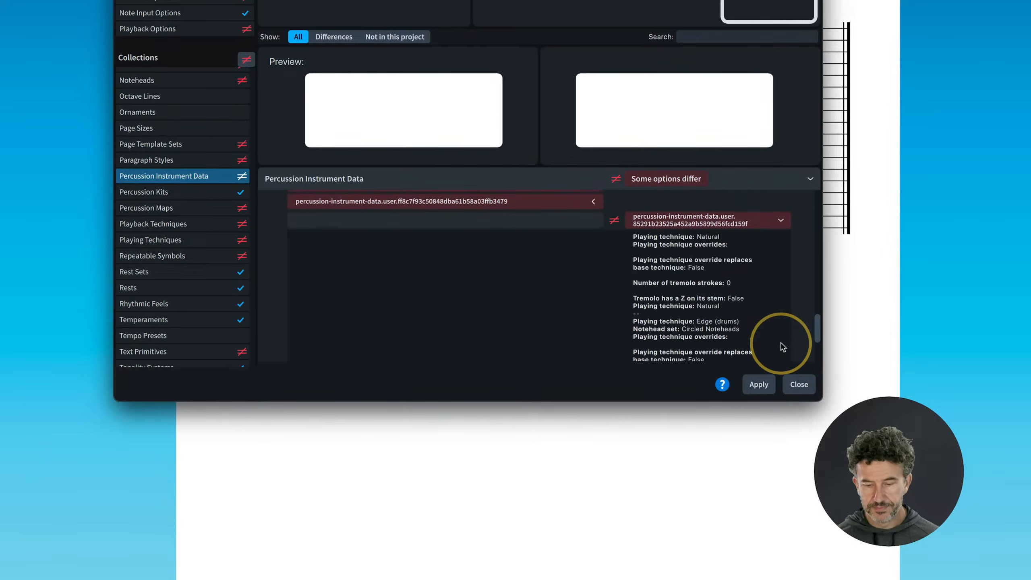
{"action": "scroll", "coordinate": [782, 346], "scroll_direction": "down", "scroll_amount": 9}
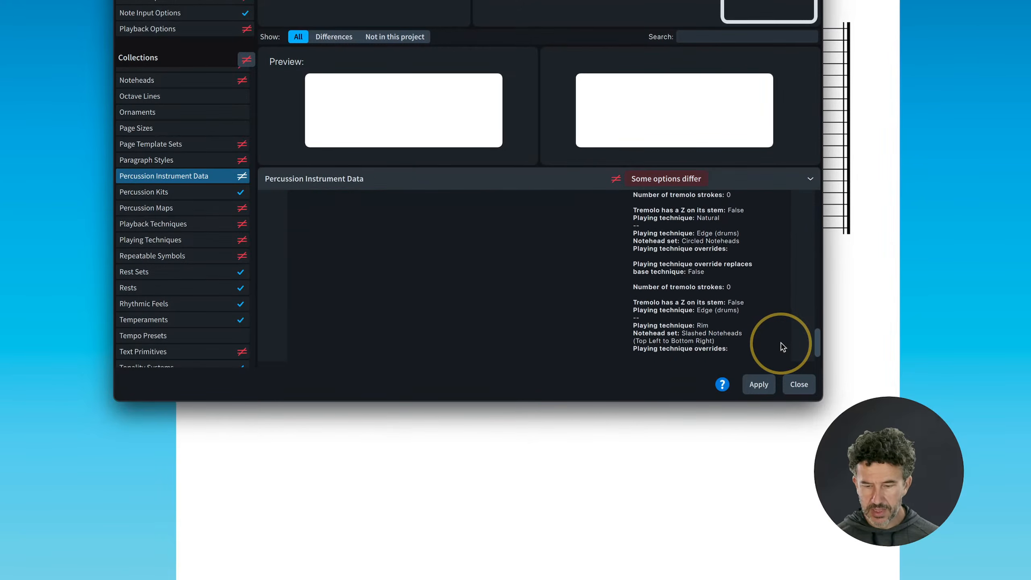
{"action": "scroll", "coordinate": [783, 345], "scroll_direction": "down", "scroll_amount": 5}
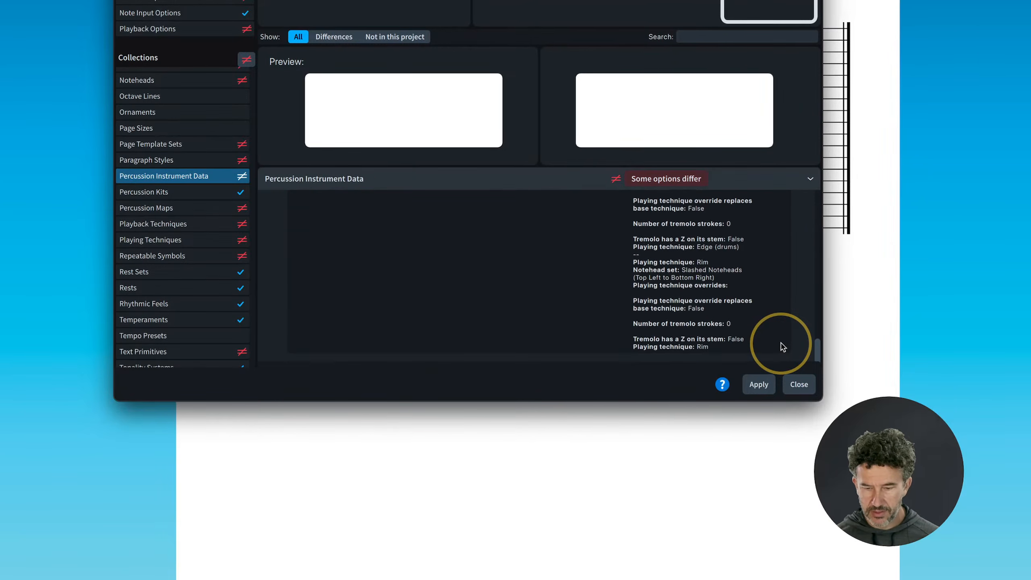
{"action": "scroll", "coordinate": [783, 346], "scroll_direction": "down", "scroll_amount": 10}
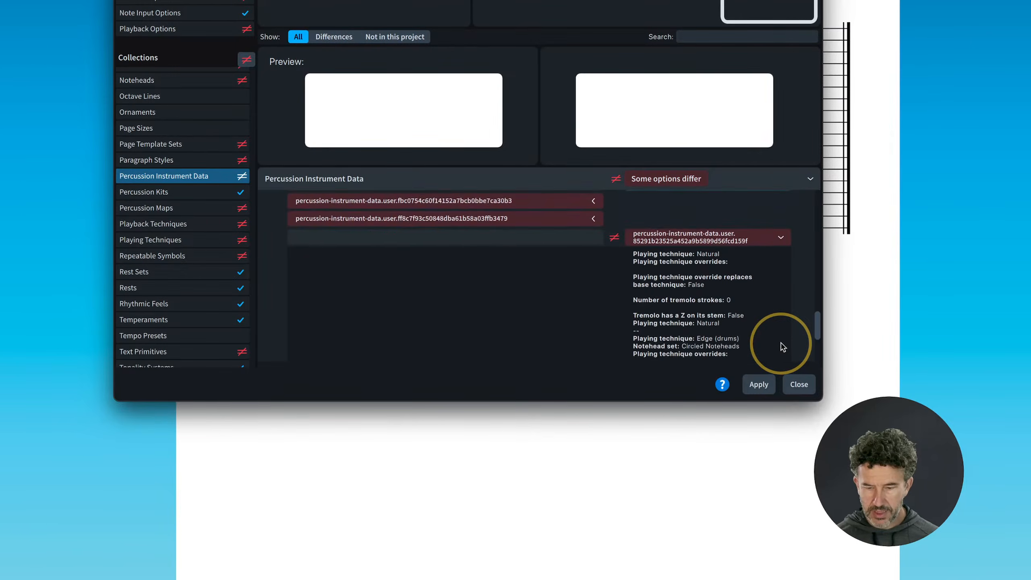
{"action": "scroll", "coordinate": [783, 346], "scroll_direction": "up", "scroll_amount": 15}
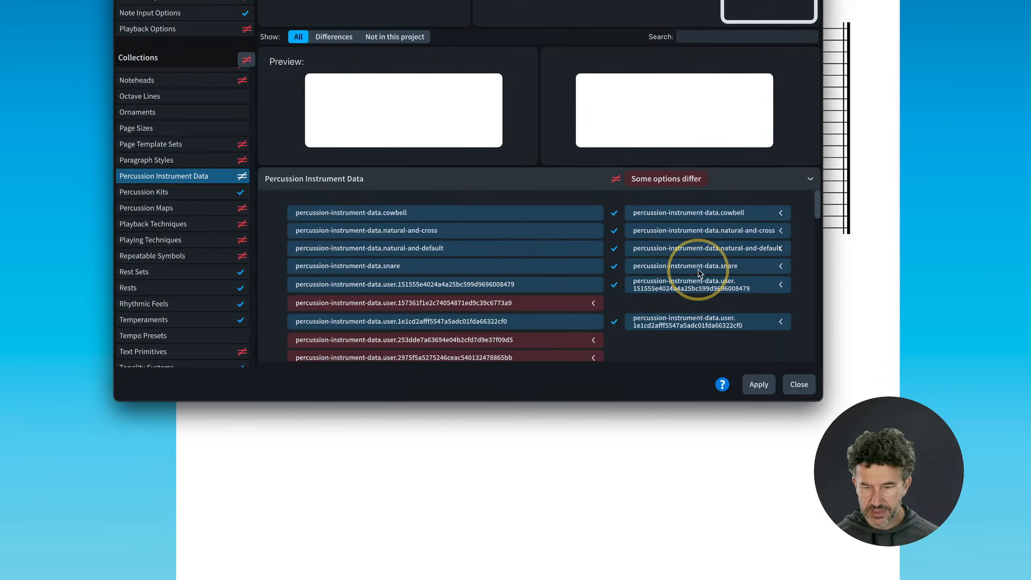
{"action": "left_click", "coordinate": [798, 385]}
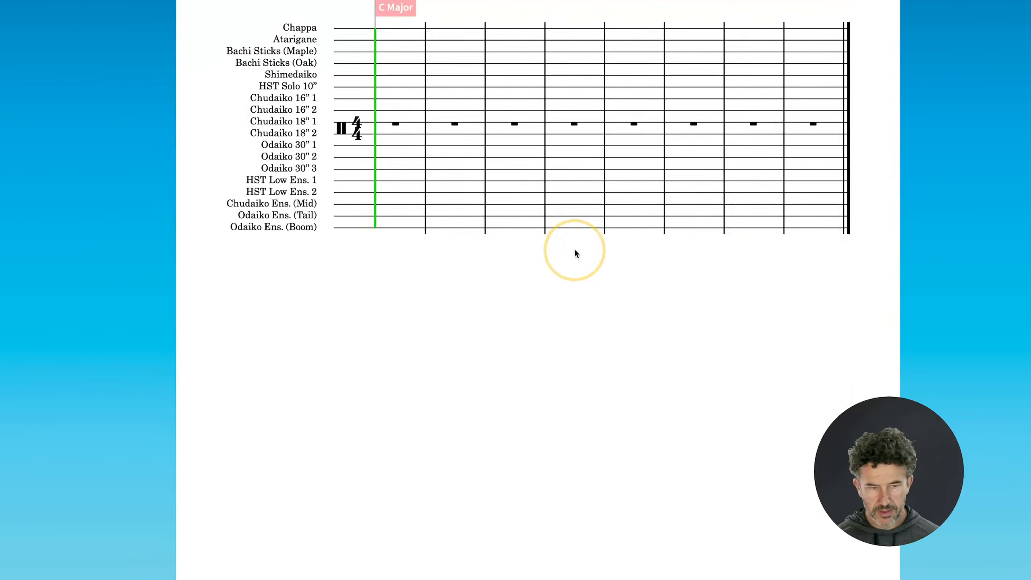